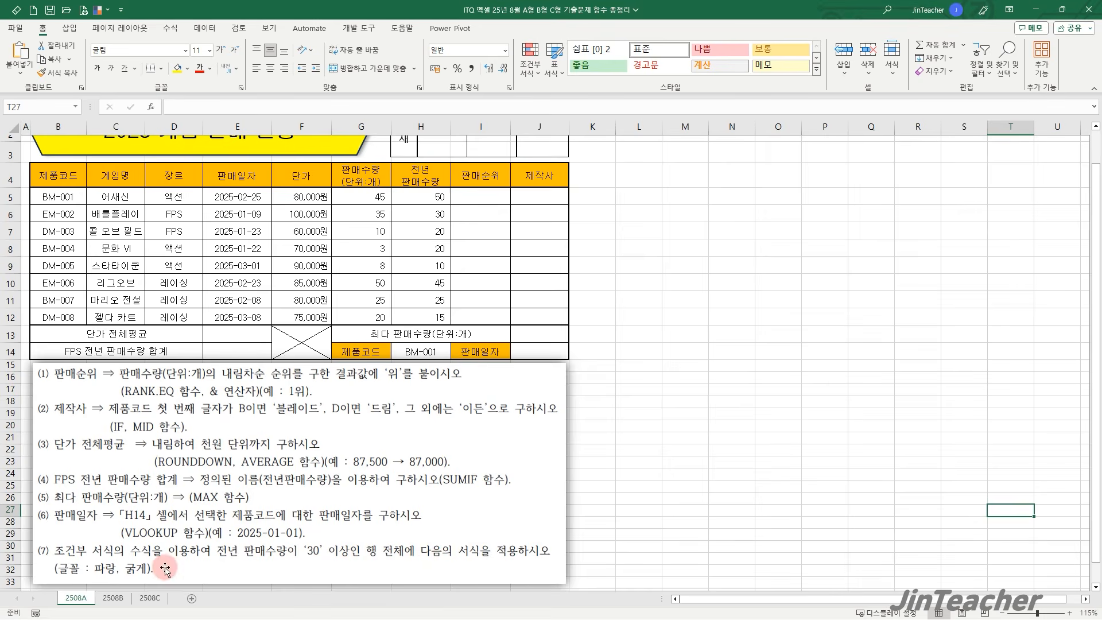
Create a formula-based conditional formatting rule, =$H5>=30, for the data rows B5:J12 on sheet 2508A.
scroll(414, 491, "up", 1)
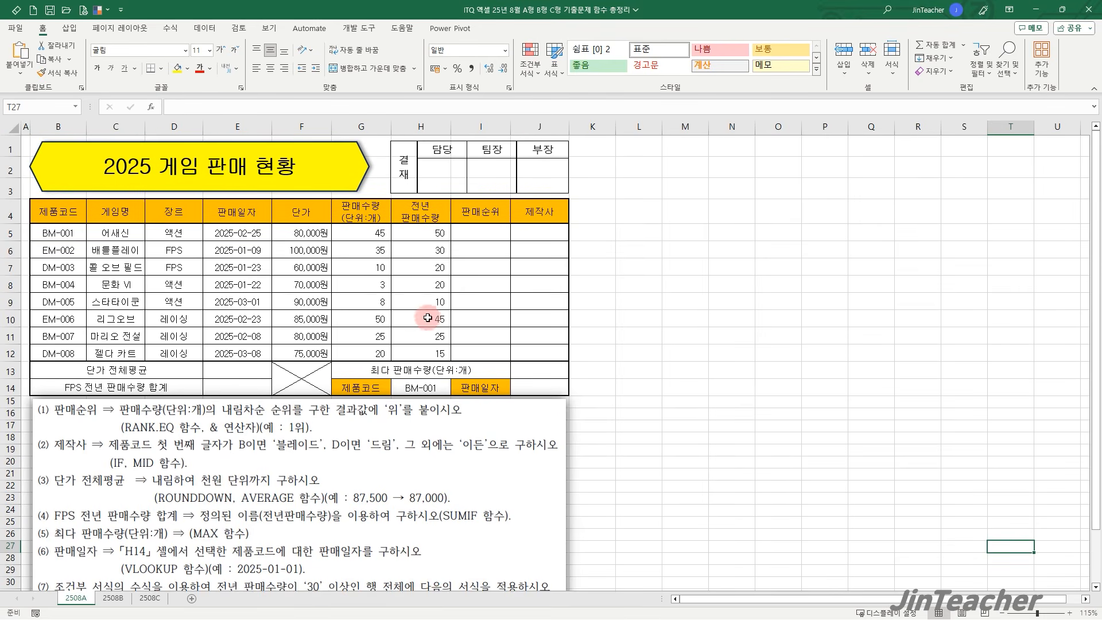
left_click_drag(430, 231, 429, 325)
left_click_drag(68, 232, 520, 348)
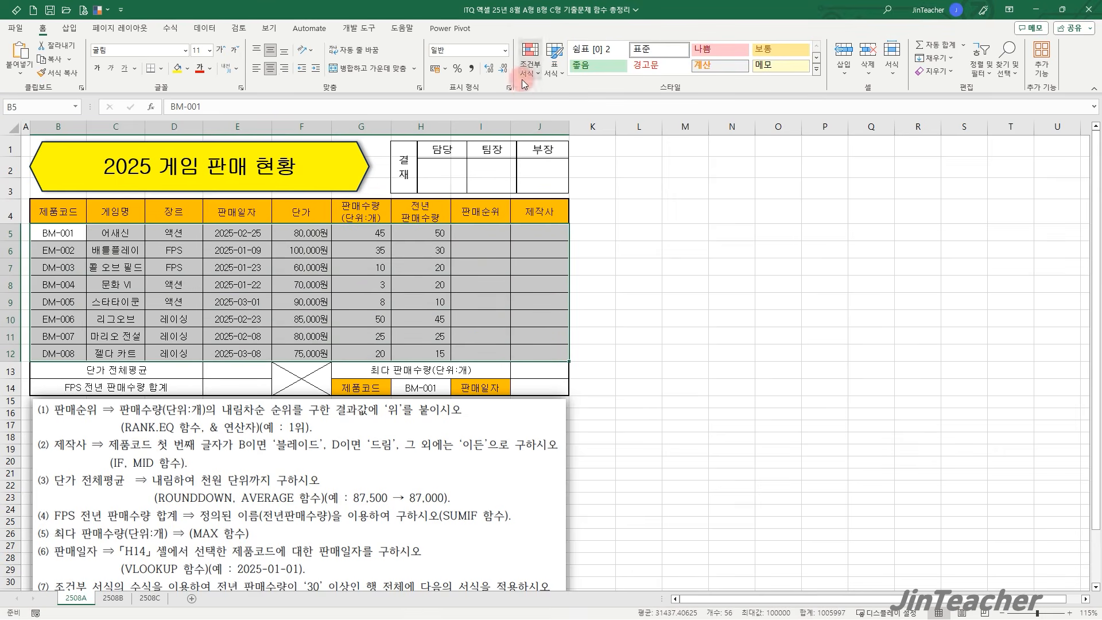
left_click(518, 57)
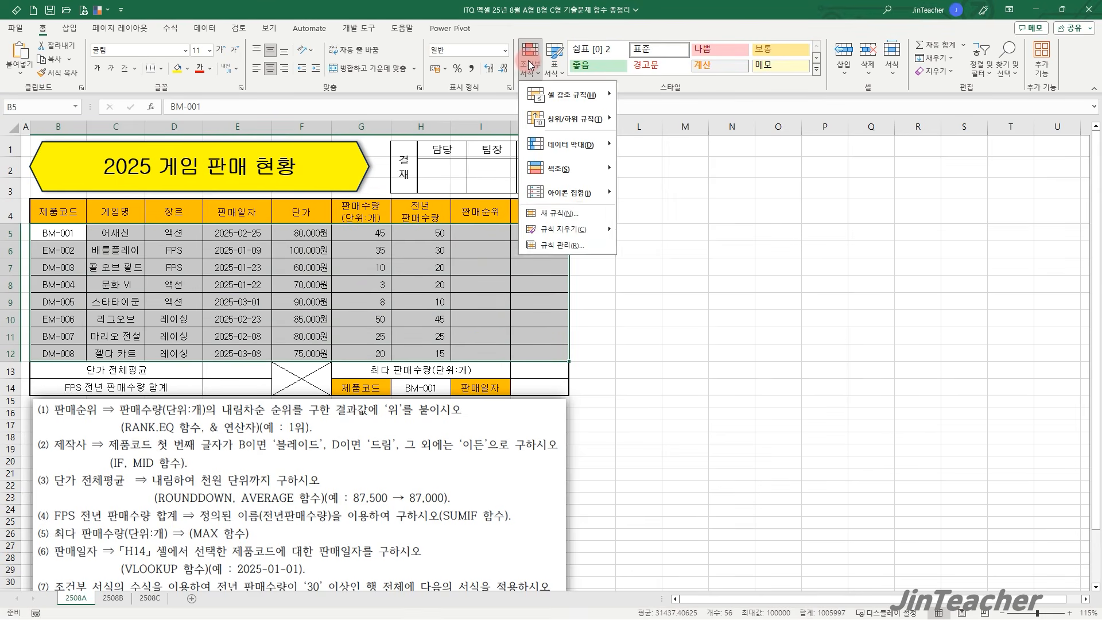
left_click(580, 216)
left_click(504, 349)
left_click_drag(527, 270, 696, 199)
left_click(640, 334)
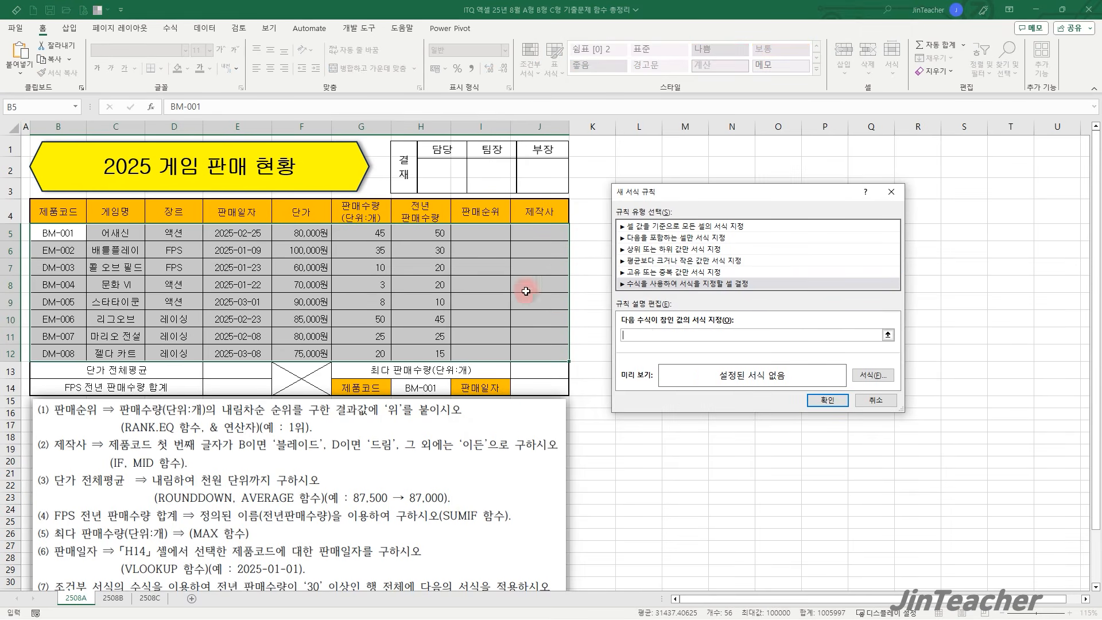
left_click(440, 233)
key("F4")
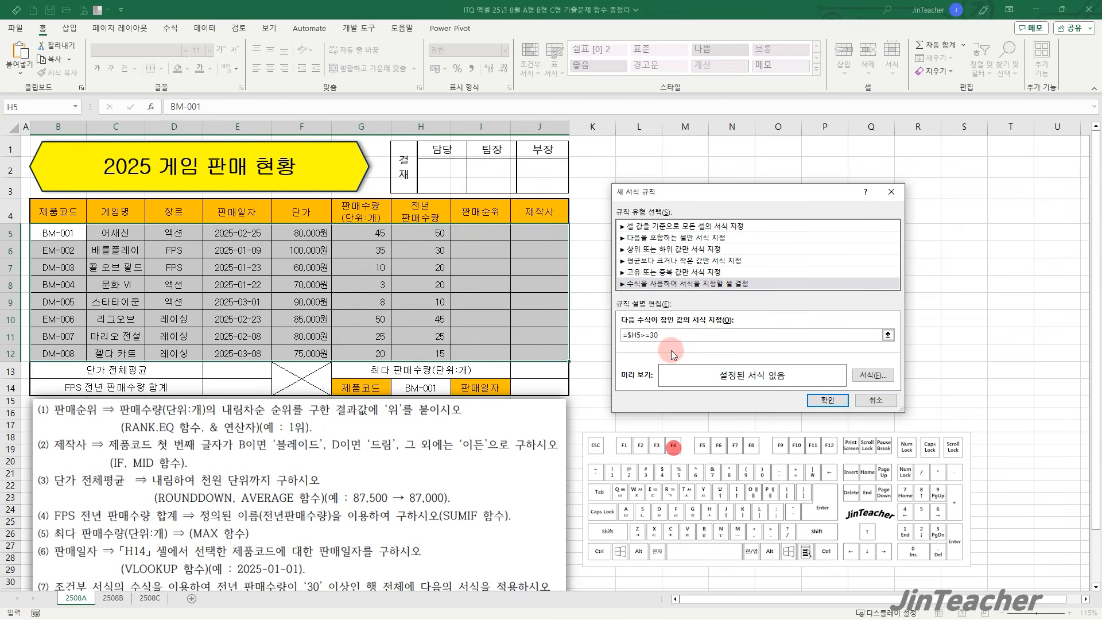
Format the 2508A rule with a bold, standard blue font and apply it to the rows.
left_click(873, 374)
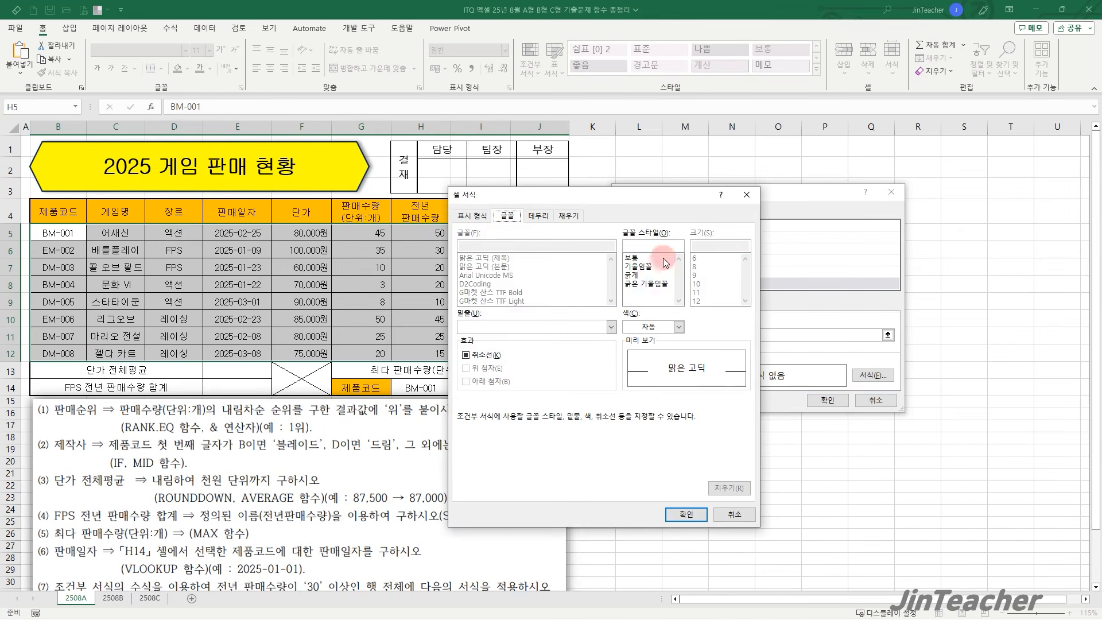
left_click(655, 331)
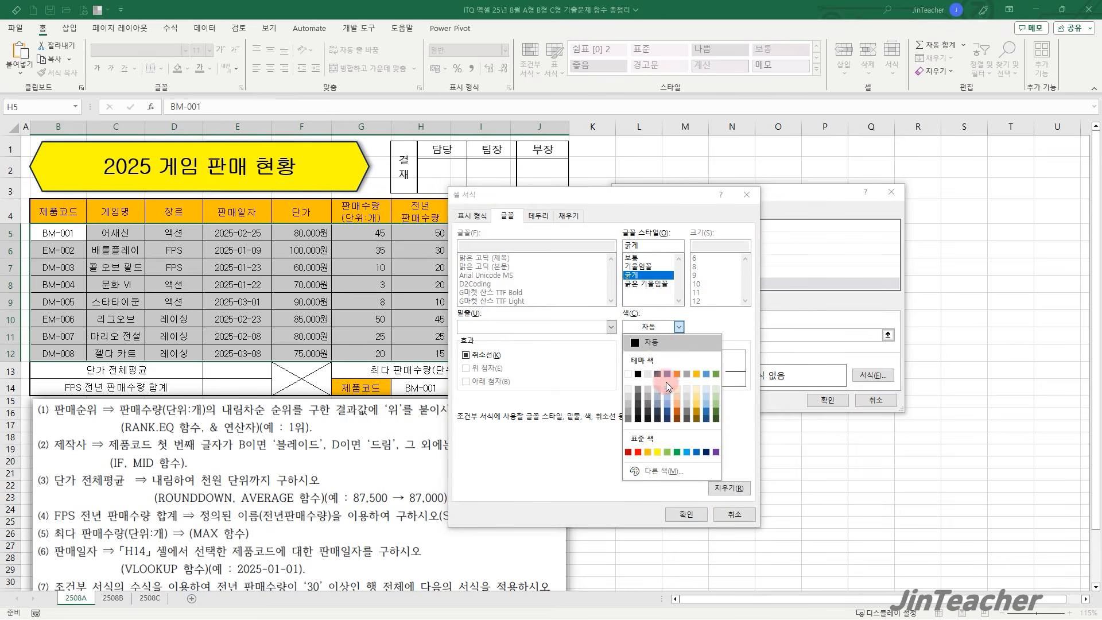
left_click(696, 452)
left_click(686, 513)
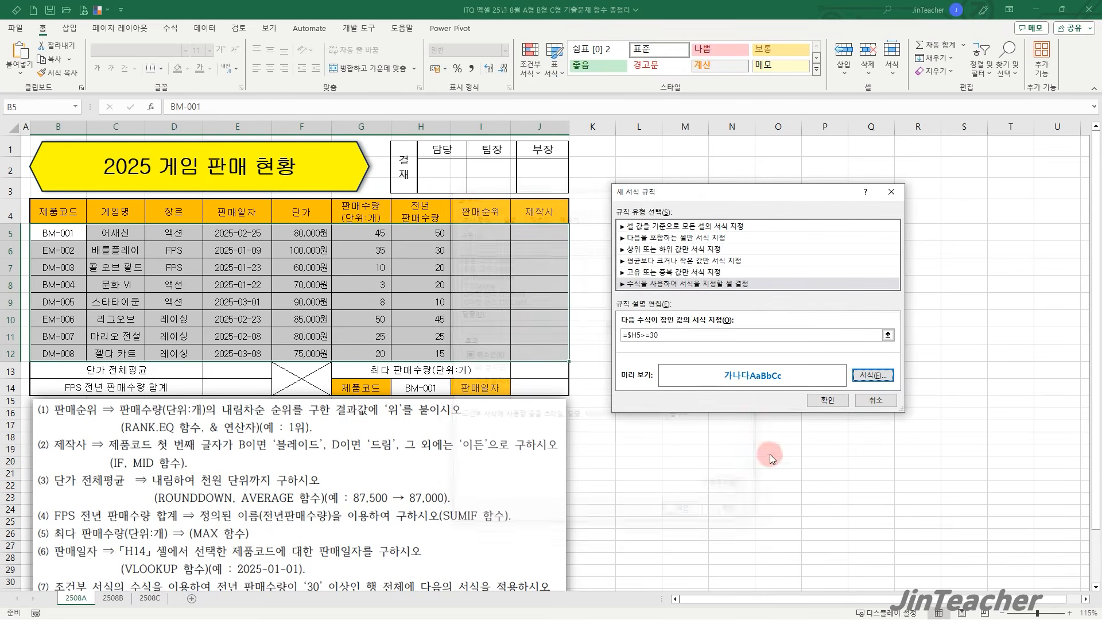
left_click(826, 401)
left_click(438, 248)
left_click(428, 322)
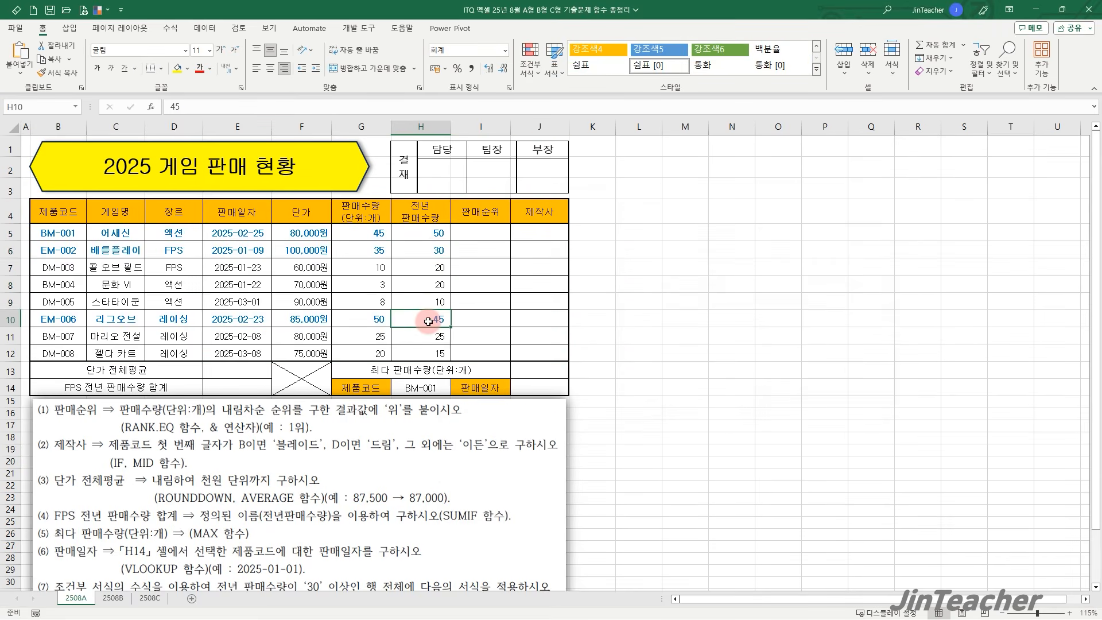
On sheet 2508B, create a formula-based conditional formatting rule, =$G5>=20, for the data rows B5:J12.
left_click(113, 598)
scroll(658, 484, "down", 2)
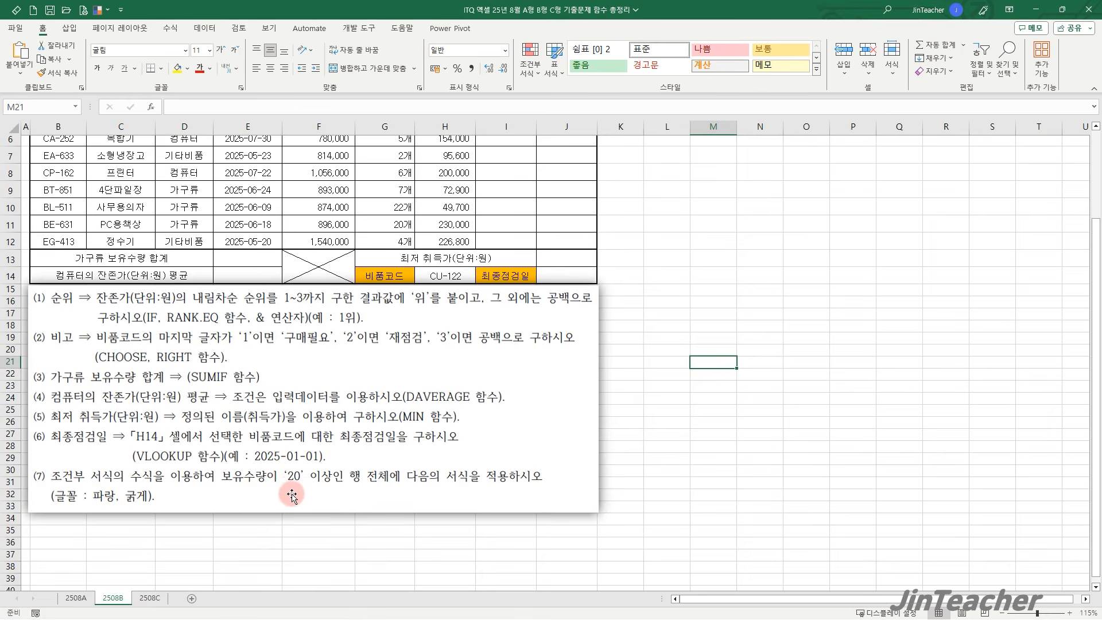
scroll(298, 491, "up", 2)
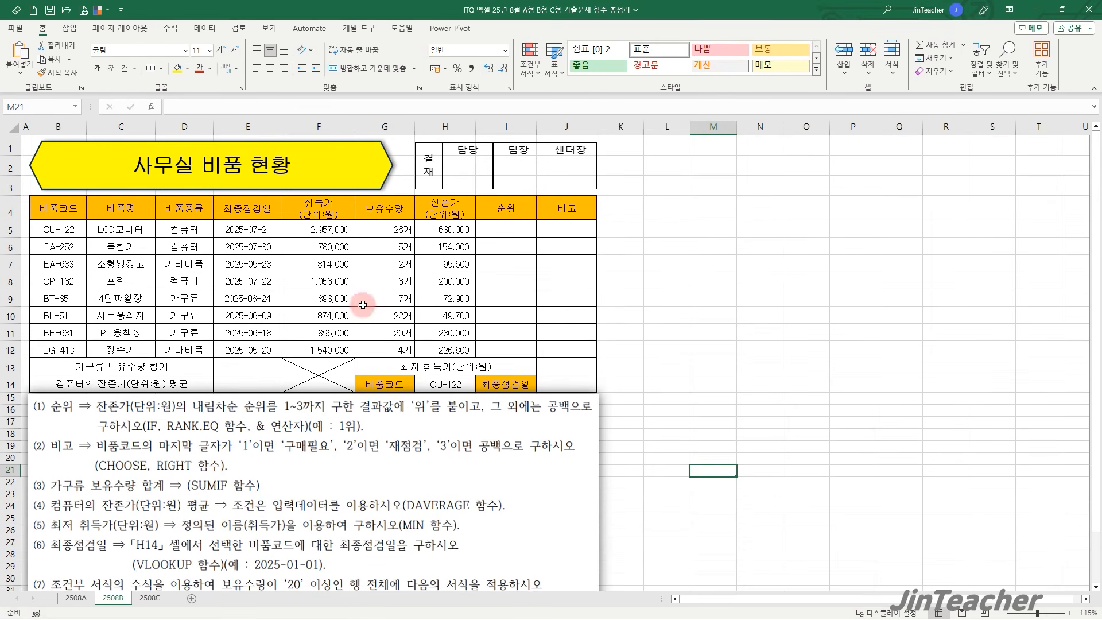
left_click(374, 279)
left_click_drag(57, 229, 566, 349)
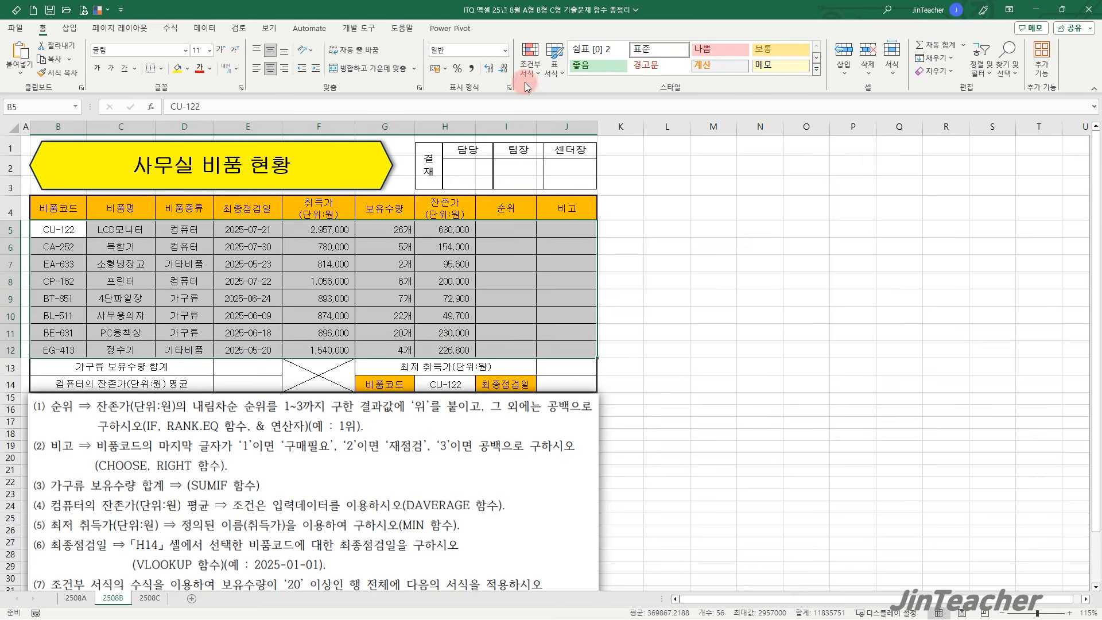
left_click(529, 65)
left_click(560, 214)
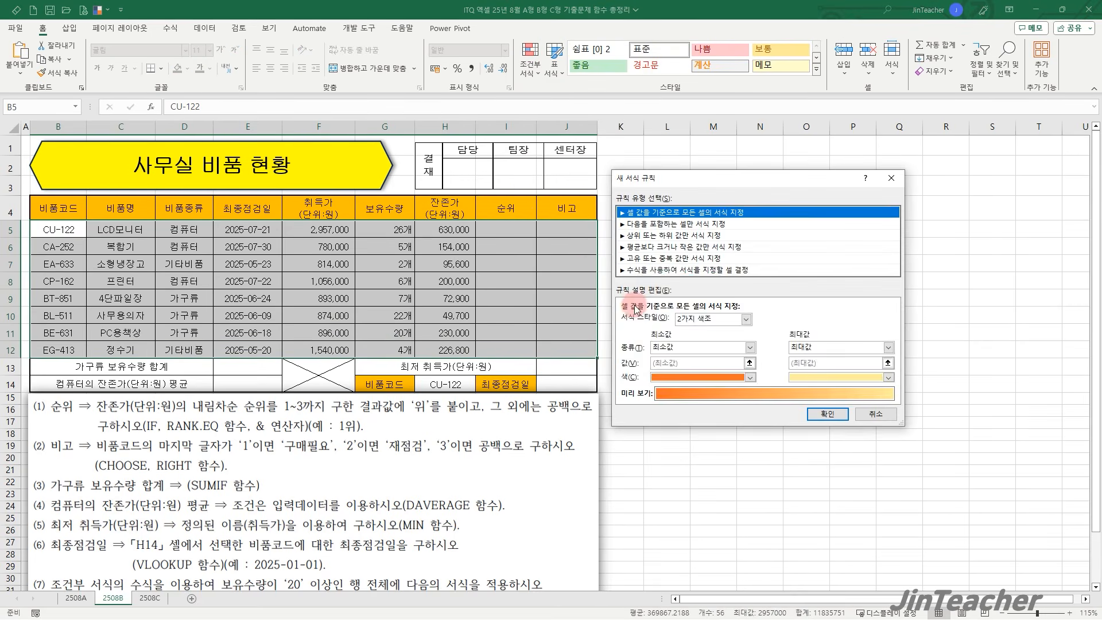
left_click(667, 271)
left_click(653, 320)
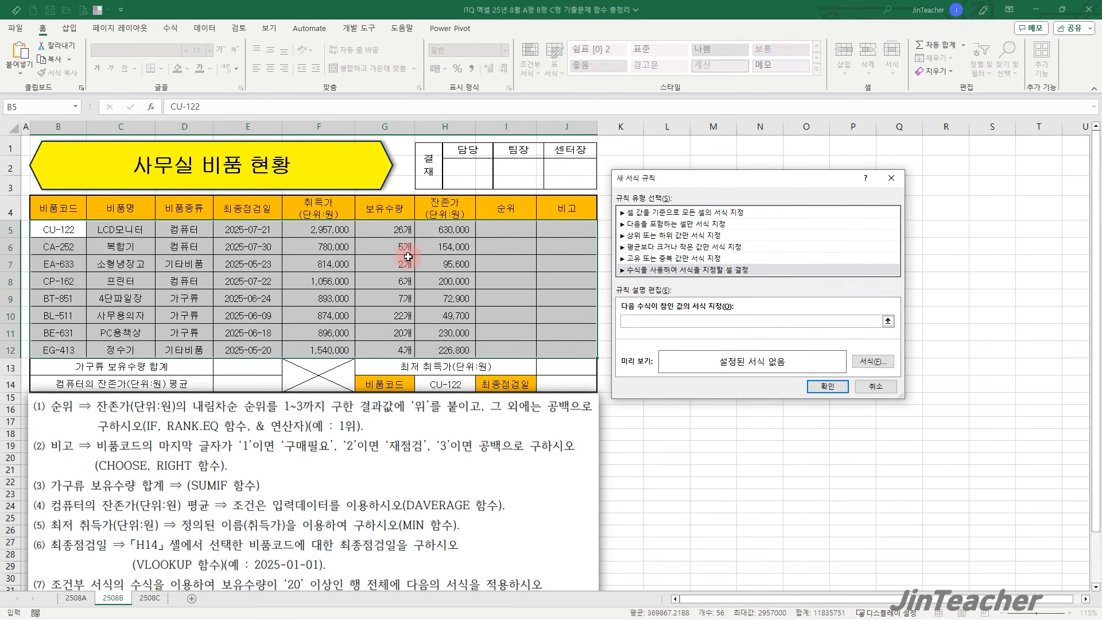
left_click(400, 230)
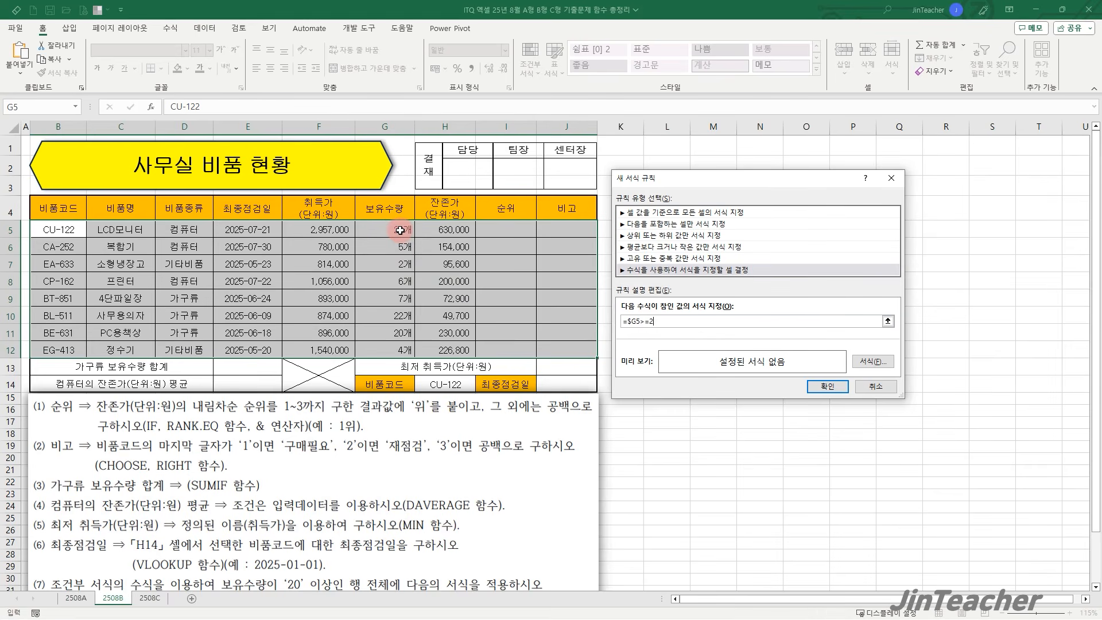
Give the 2508B rule a bold, standard blue font and apply it to the office equipment rows.
left_click(892, 362)
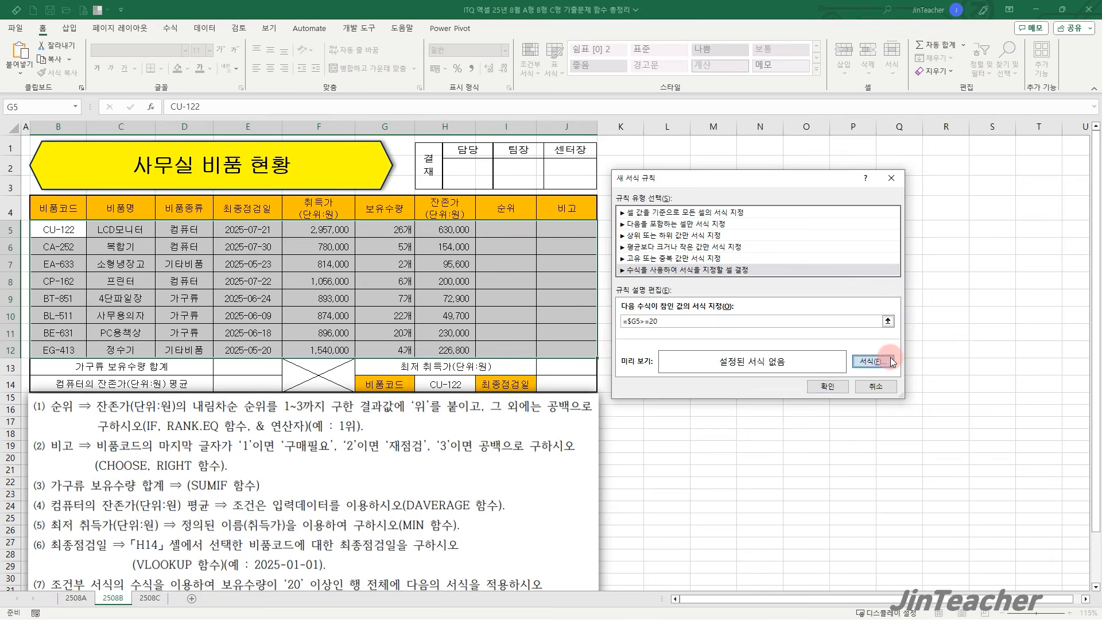
left_click(795, 196)
left_click(833, 248)
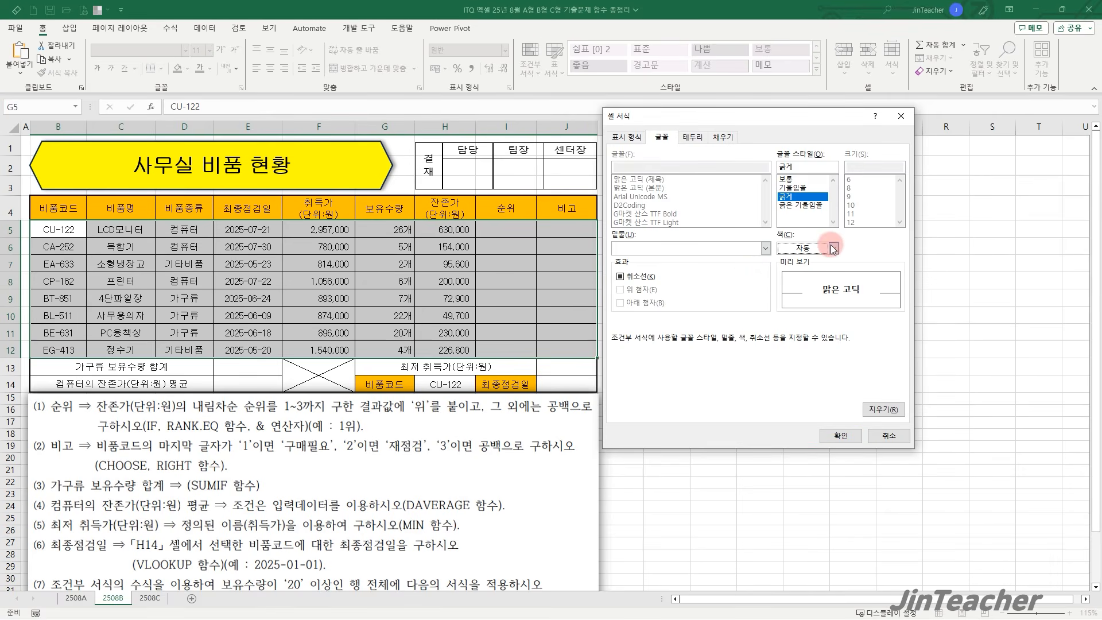
left_click(838, 374)
left_click(840, 435)
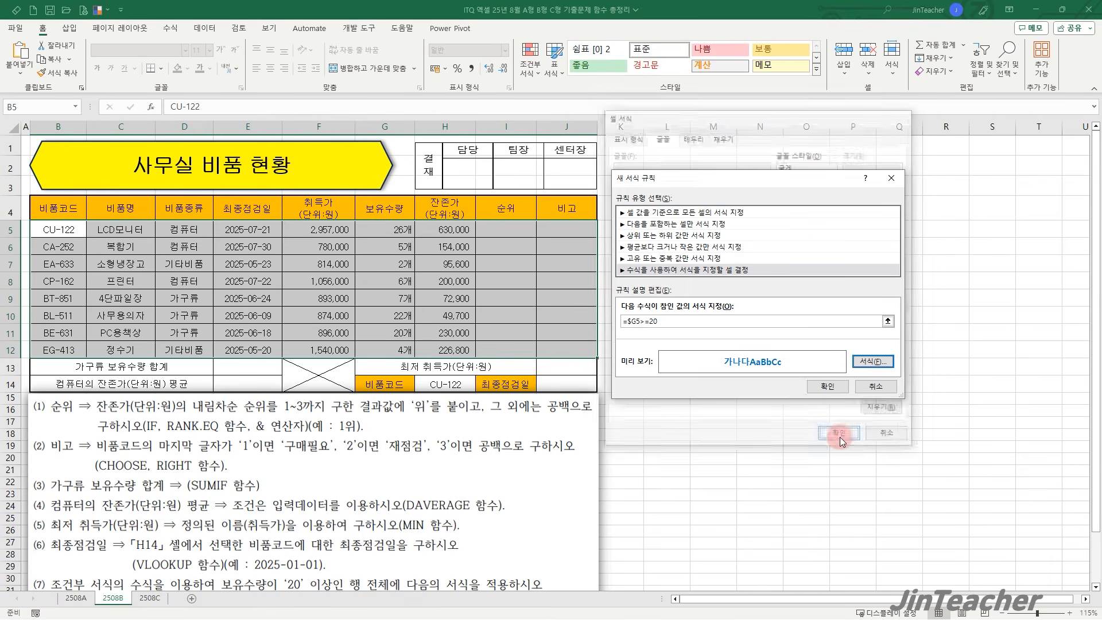
left_click(828, 386)
left_click(397, 233)
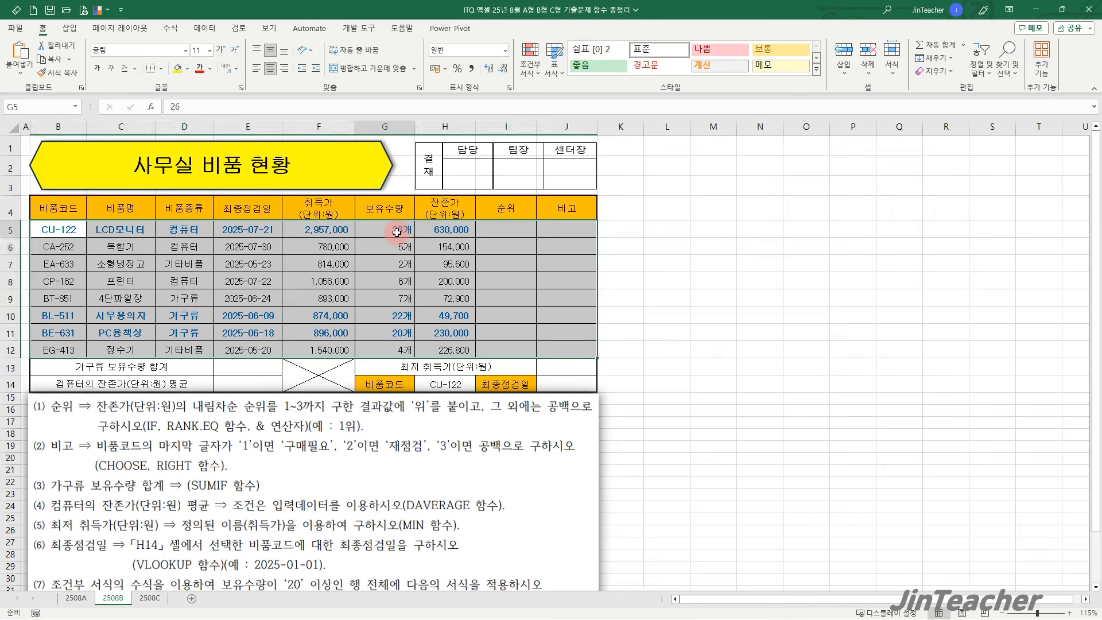
left_click(399, 325)
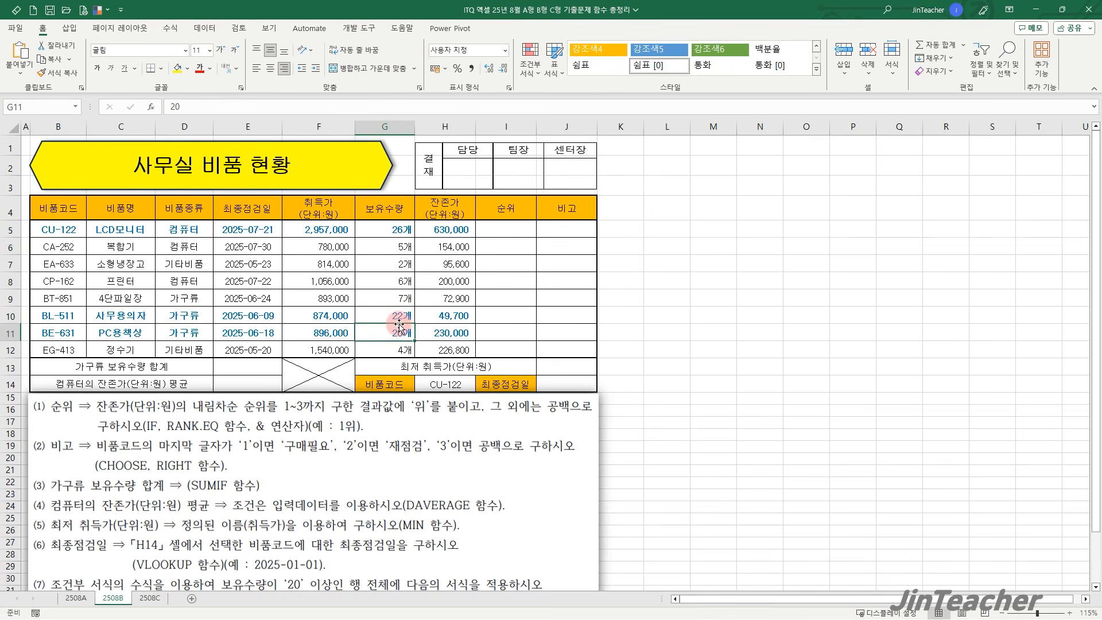
On sheet 2508C, create a formula-based conditional formatting rule, =$H5>=15, for the data rows B5:J12.
left_click(150, 597)
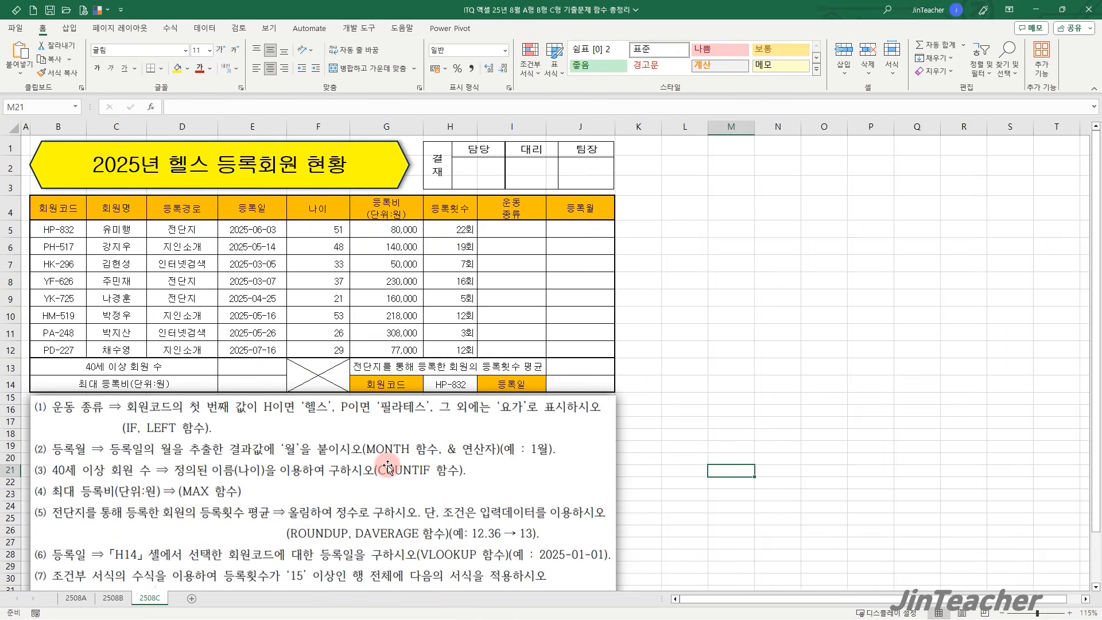
scroll(338, 519, "down", 1)
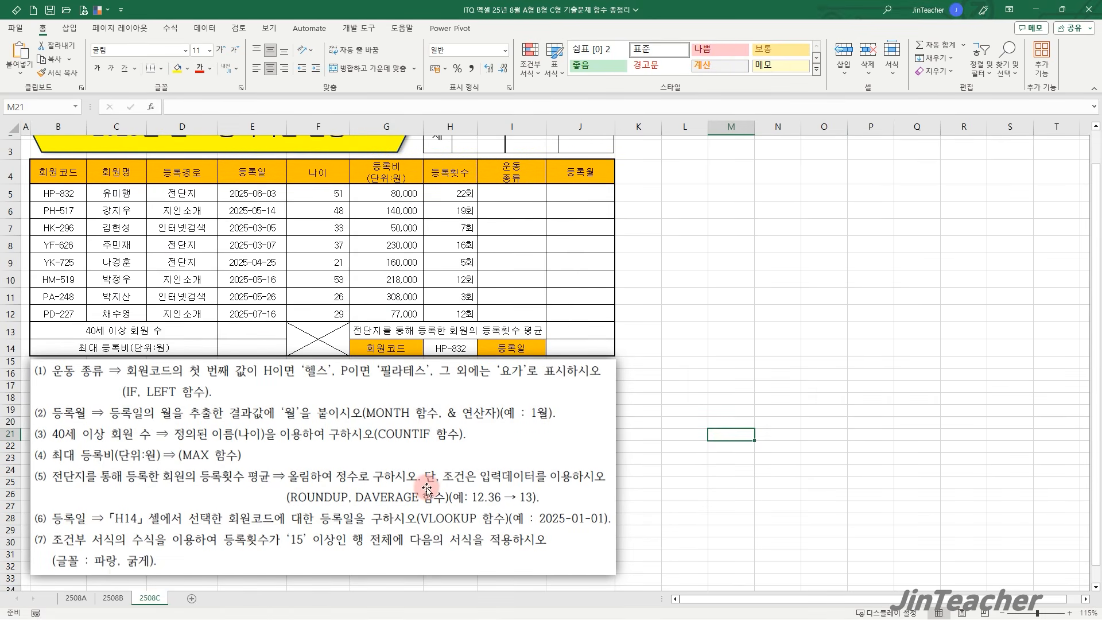
scroll(430, 488, "up", 1)
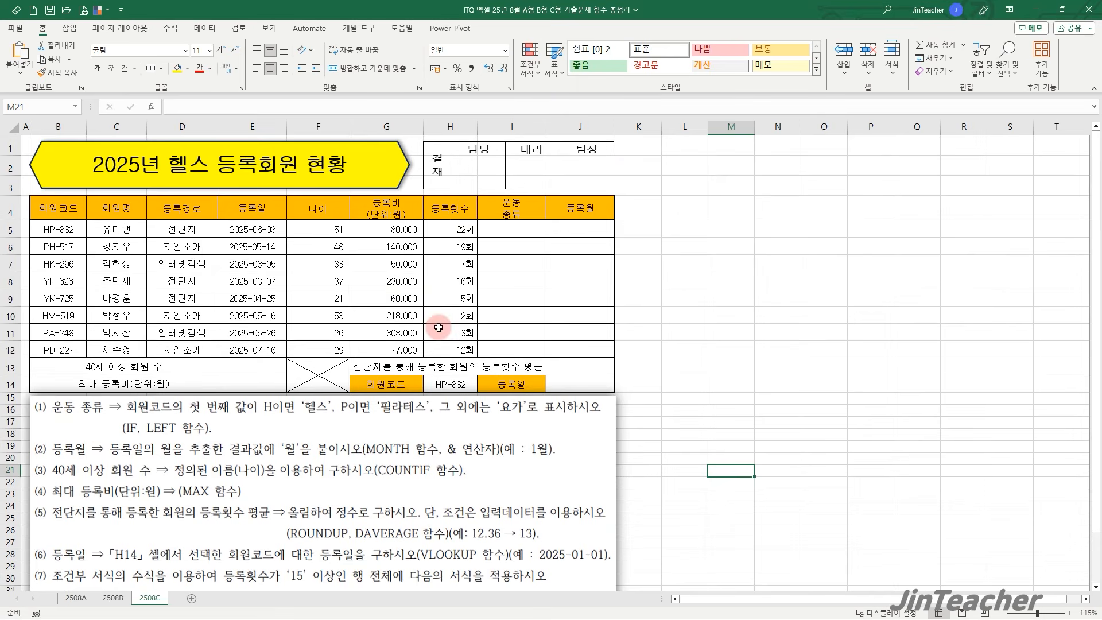
left_click_drag(58, 229, 574, 352)
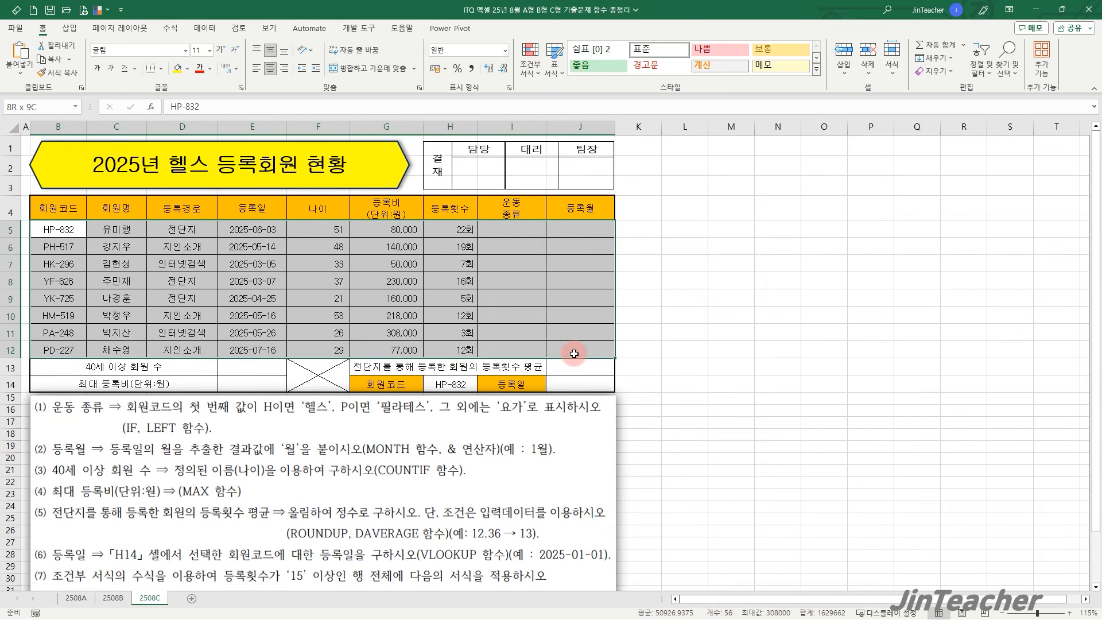
left_click(531, 68)
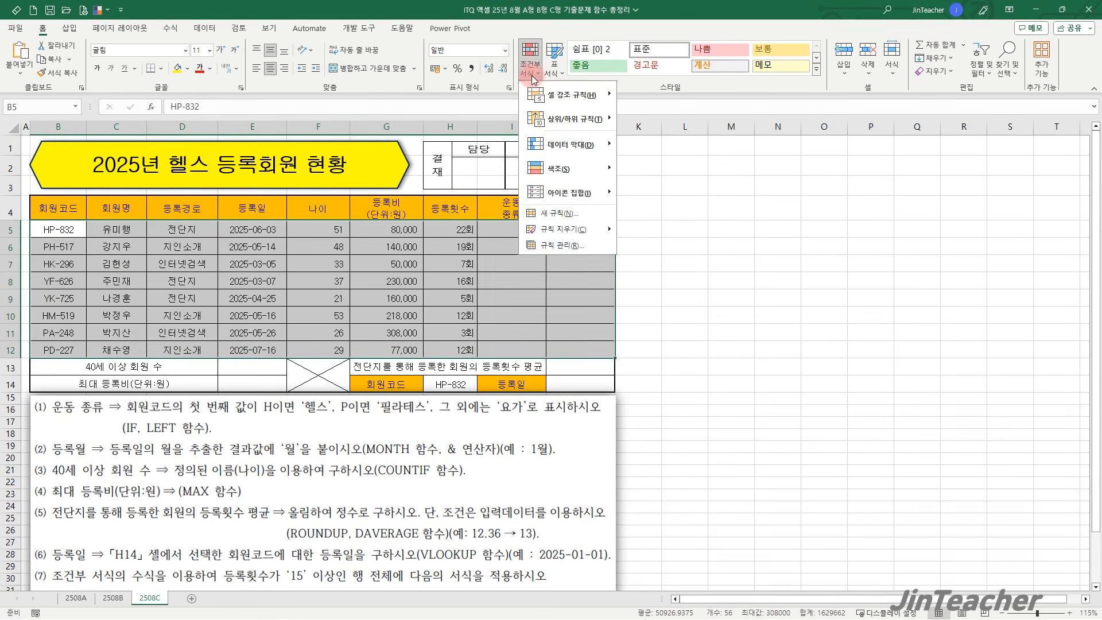
left_click(552, 214)
left_click(646, 259)
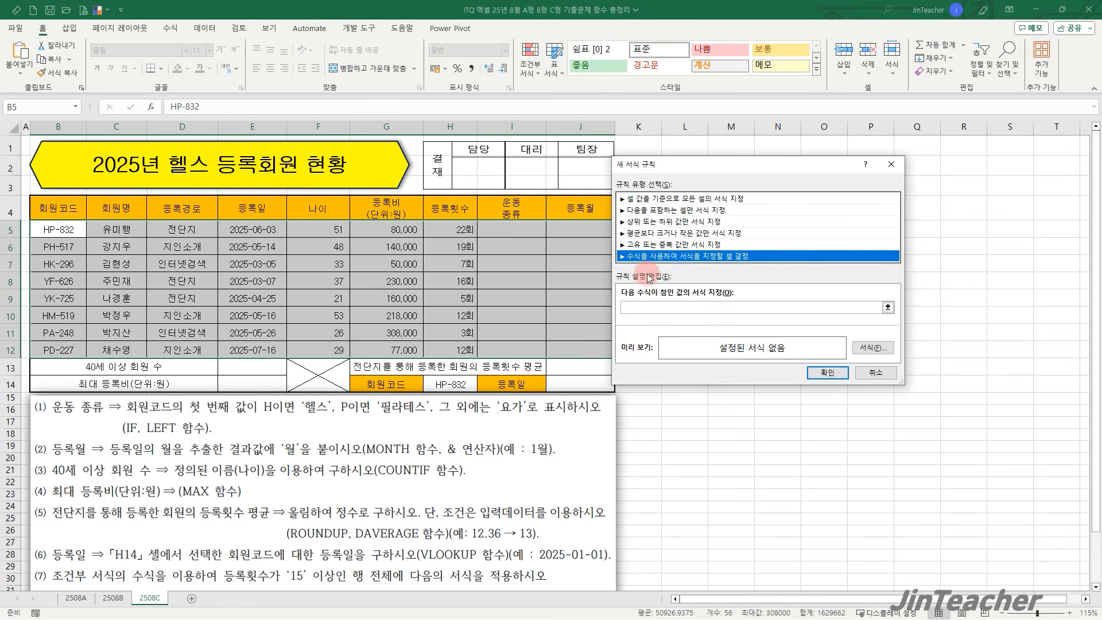
left_click(649, 314)
left_click(467, 231)
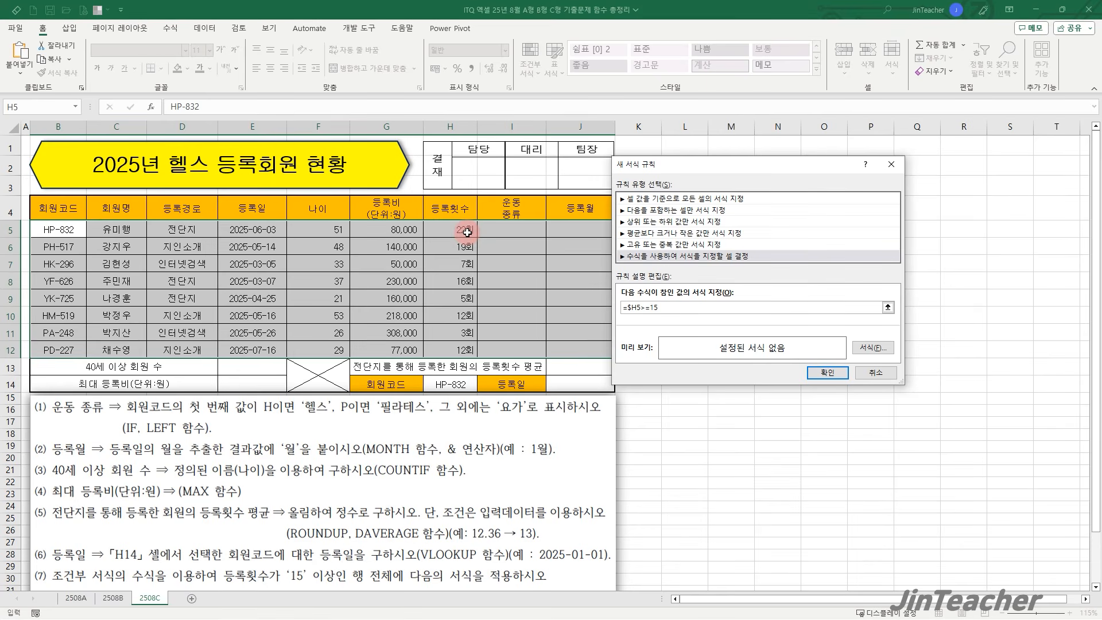
Set the 2508C rule's font to bold and standard blue, and apply it to the member rows.
left_click(872, 348)
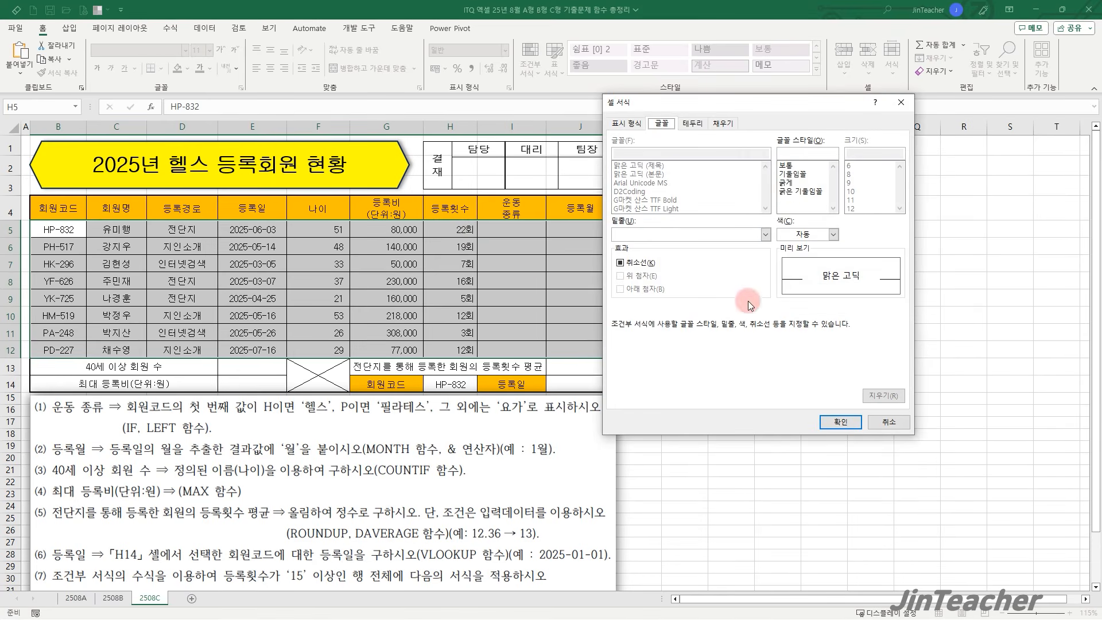
left_click(796, 192)
left_click(786, 183)
left_click(833, 235)
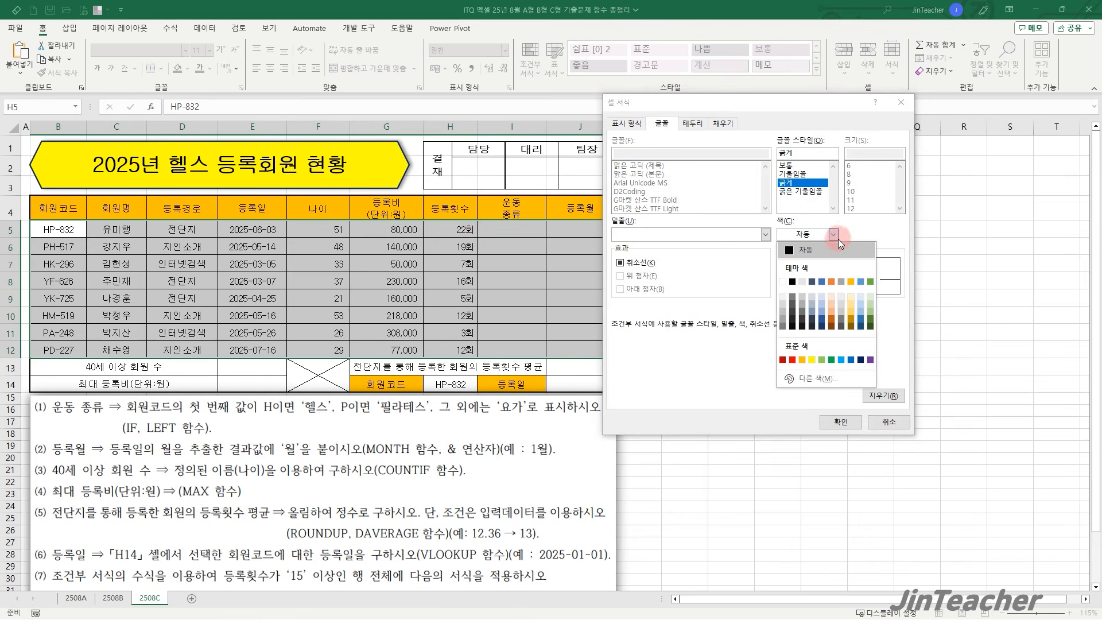
left_click(851, 360)
left_click(841, 423)
left_click(827, 372)
left_click(459, 278)
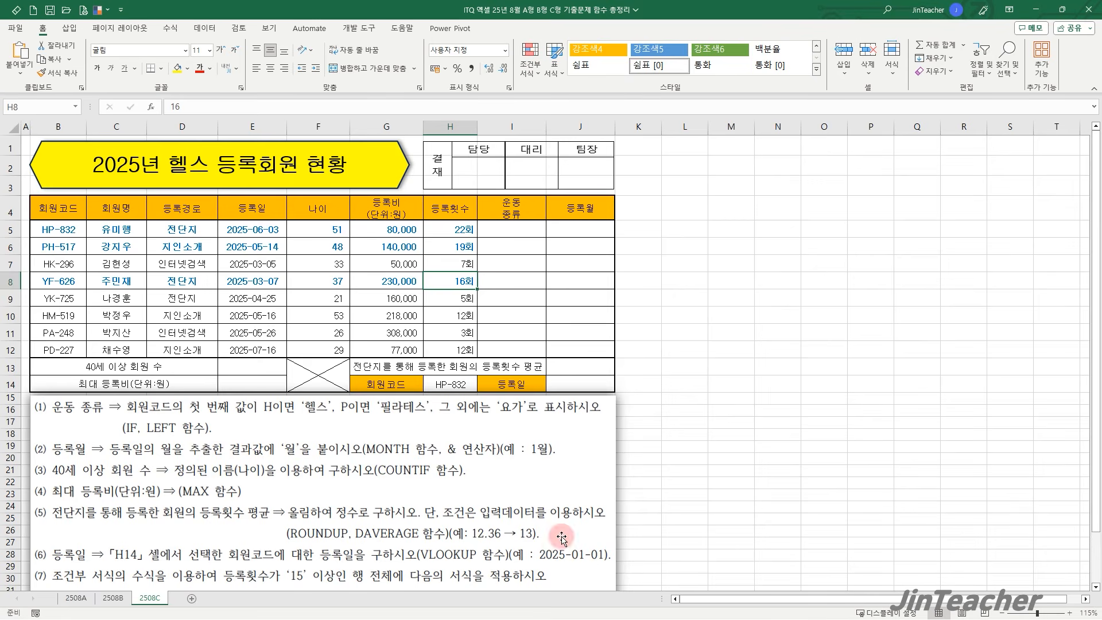
On sheet 2508C, insert the VLOOKUP function in the registration date result cell J14.
left_click_drag(58, 229, 229, 345)
left_click(581, 383)
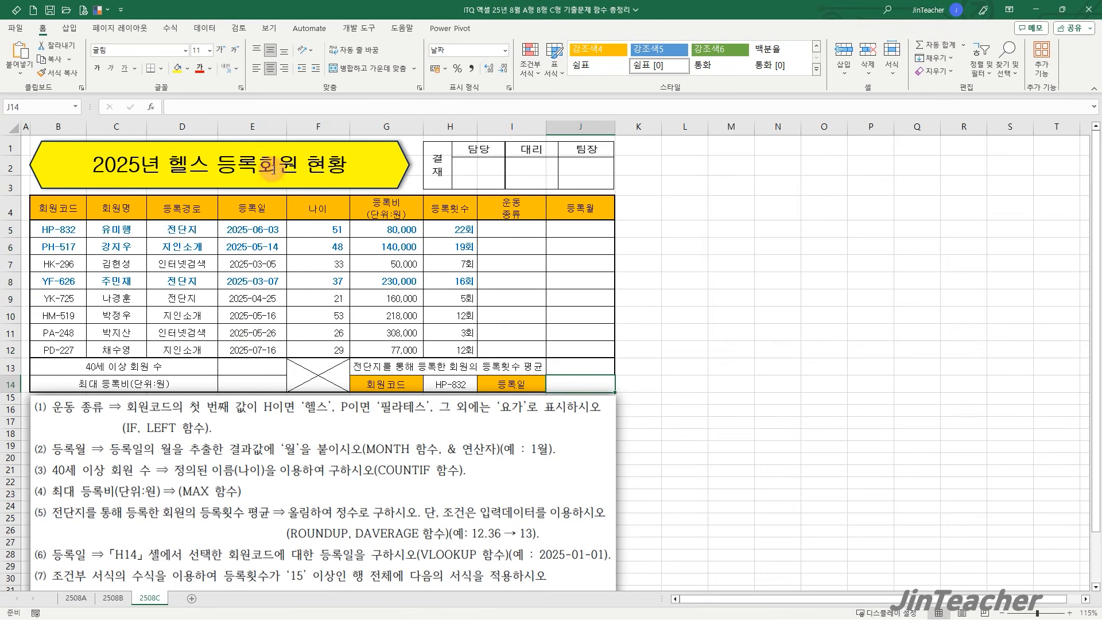
left_click(154, 108)
left_click(720, 315)
key("v")
scroll(721, 316, "down", 3)
scroll(722, 312, "down", 1)
left_click(722, 308)
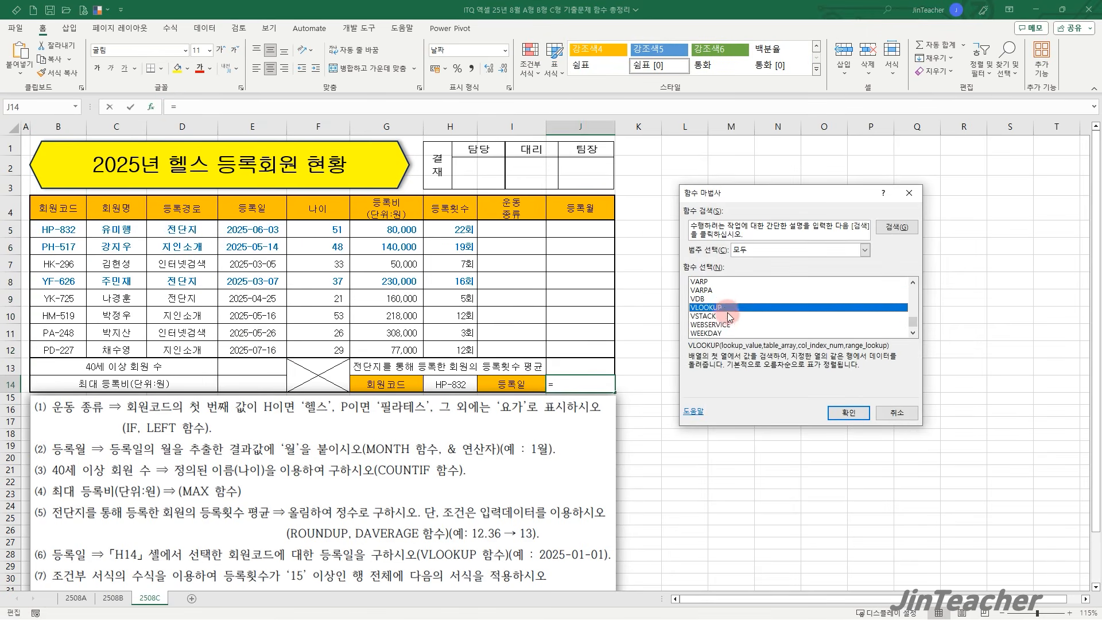
left_click(840, 409)
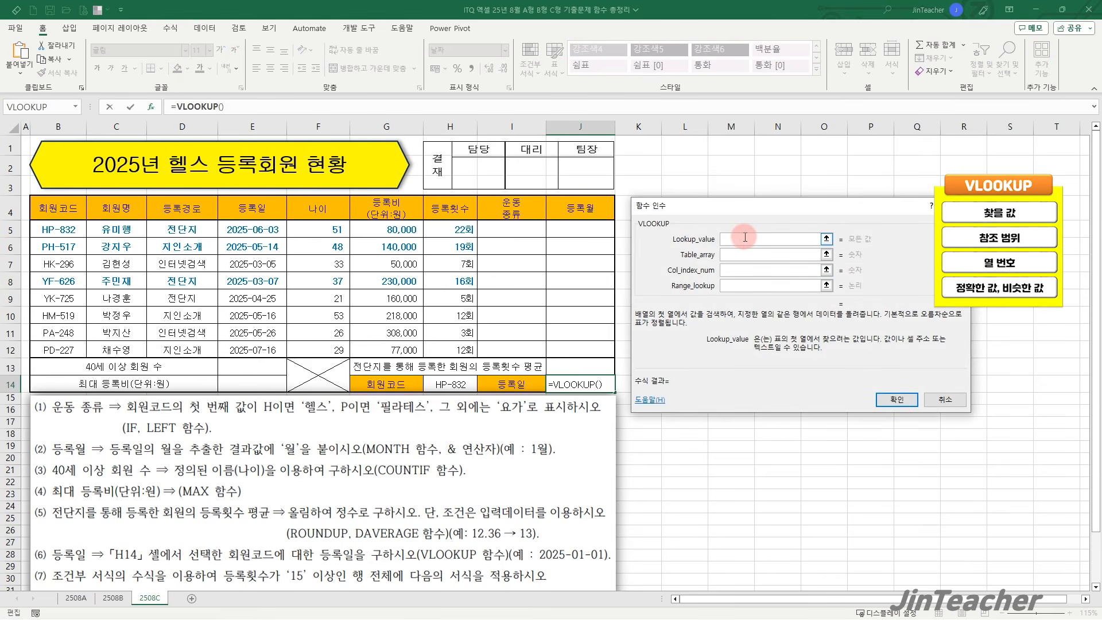
Look up the code in H14 within B5:E12, returning column 4 with exact match 0, and enter the formula in J14.
left_click(468, 384)
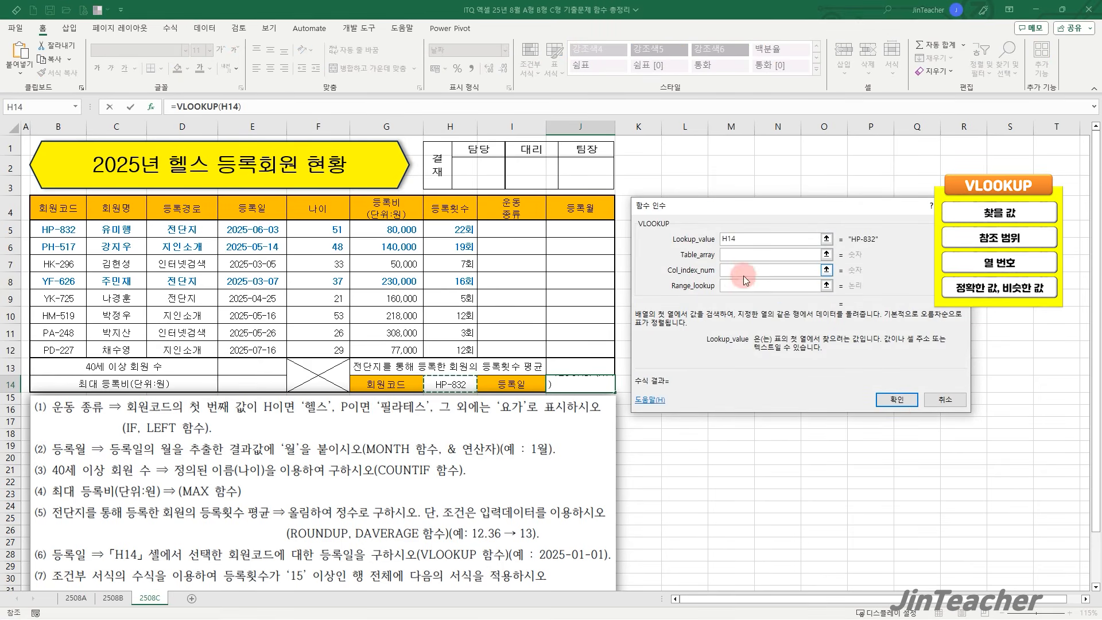
left_click(748, 257)
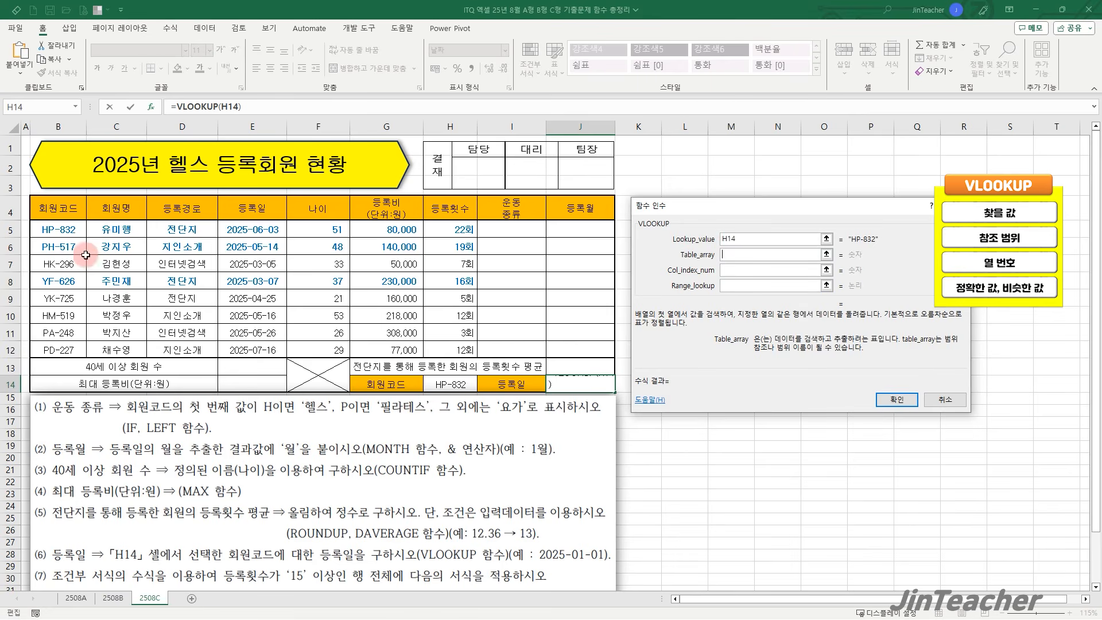
left_click_drag(63, 228, 271, 348)
left_click(778, 268)
type("4")
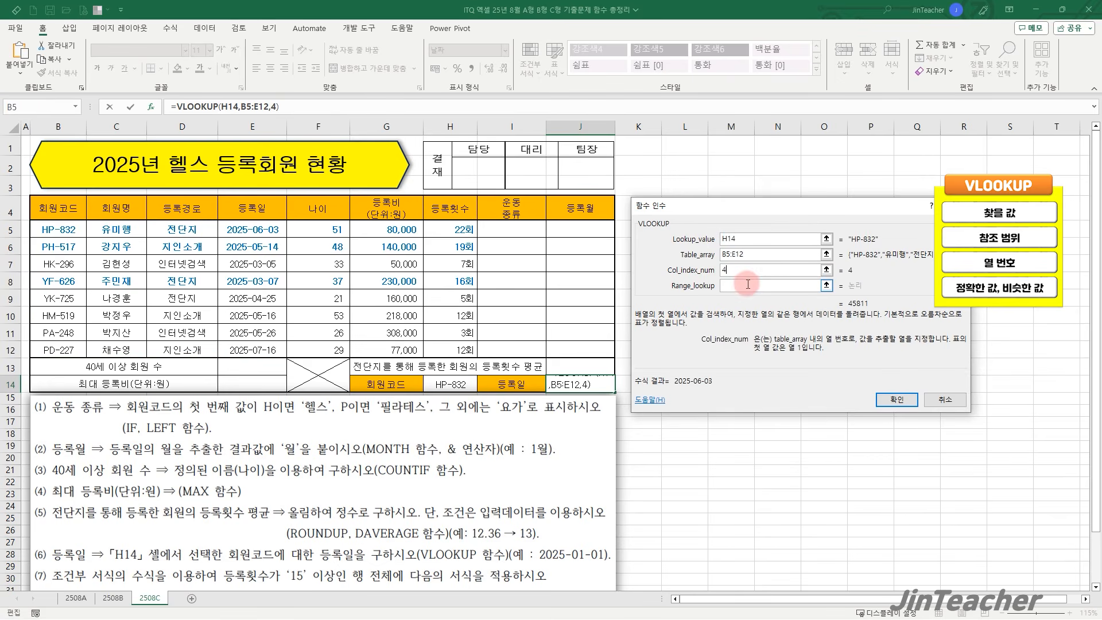
left_click(748, 283)
type("0")
left_click(897, 399)
left_click_drag(63, 232, 227, 230)
left_click(581, 378)
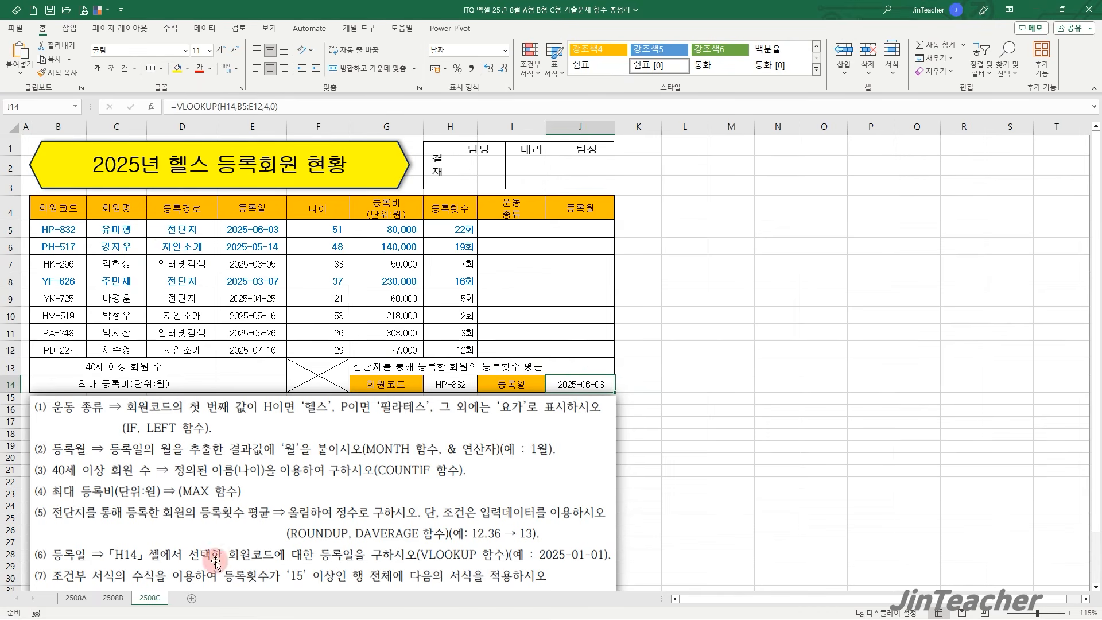
On sheet 2508B, insert the VLOOKUP function in the last inspection date result cell J14.
left_click(112, 597)
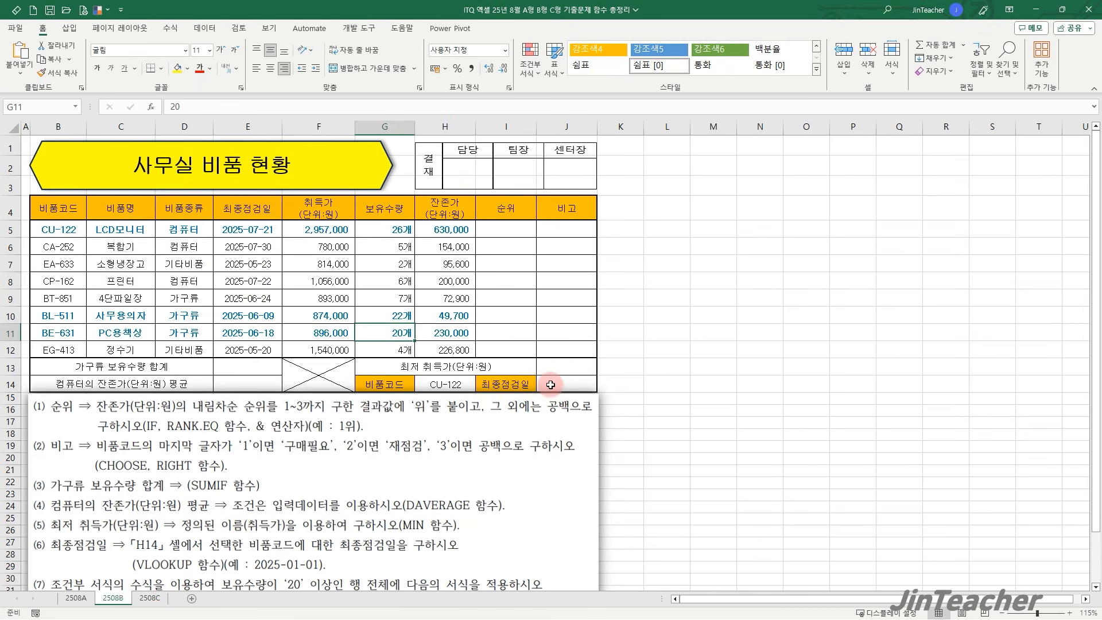
left_click(551, 384)
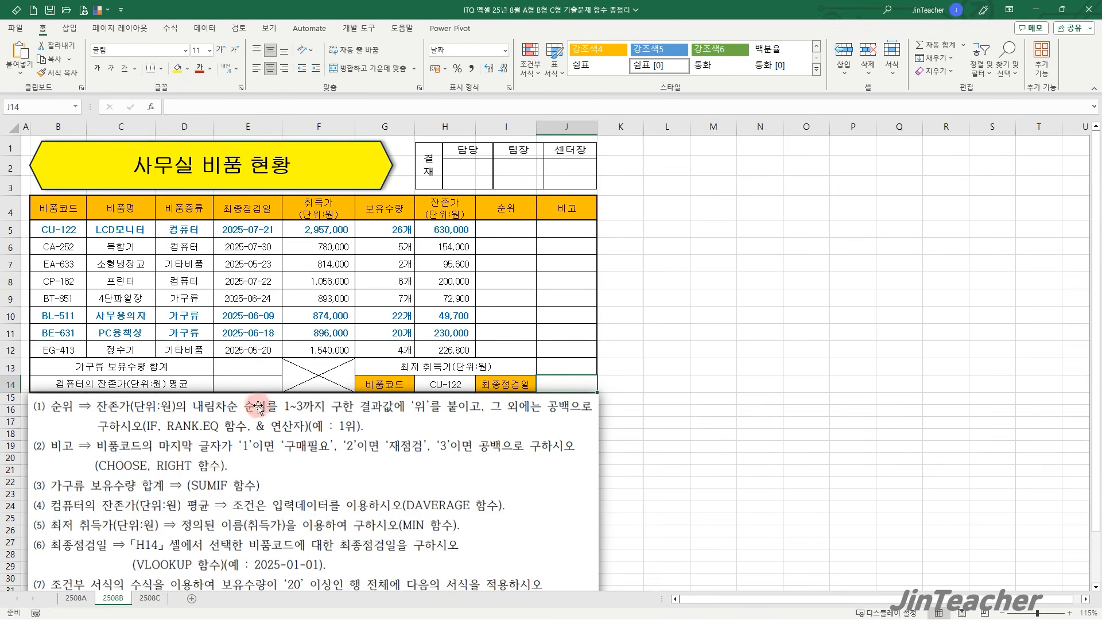
left_click_drag(63, 228, 247, 351)
left_click(556, 382)
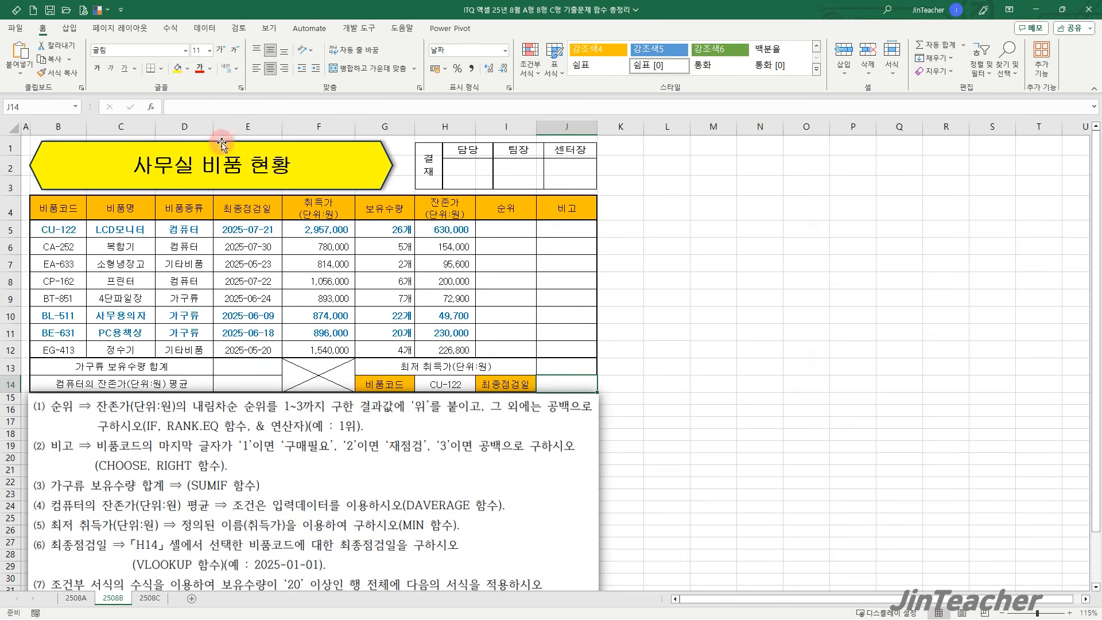
left_click(152, 107)
left_click(747, 318)
key("v")
scroll(747, 318, "down", 3)
left_click(711, 333)
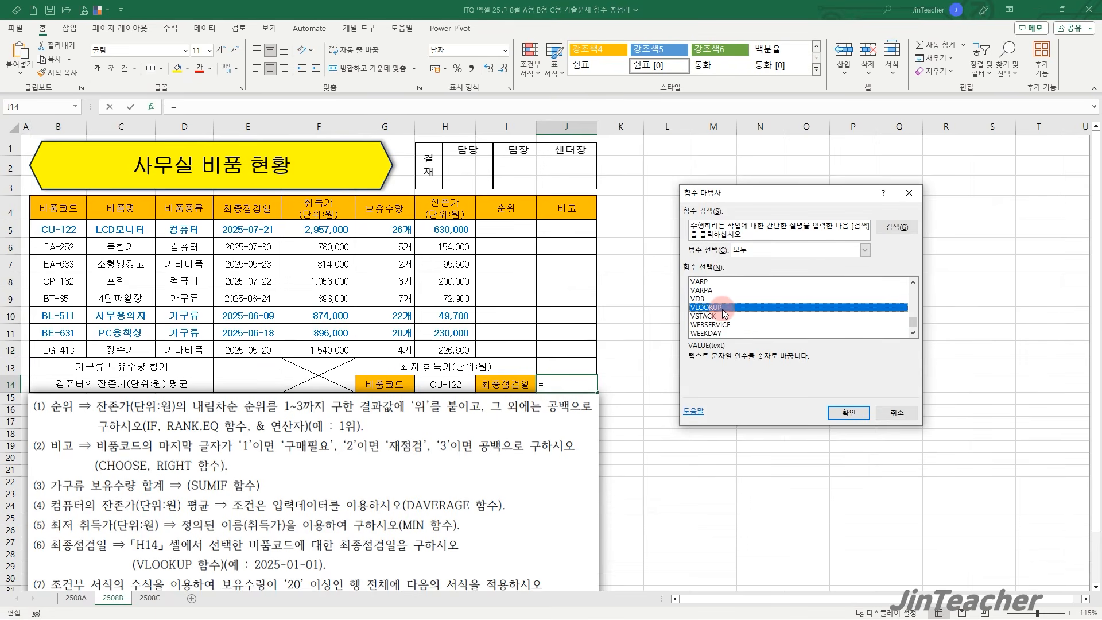
left_click(848, 413)
Complete the equipment lookup with lookup value H14, table B5:E12, column 4 and exact match 0.
left_click(445, 382)
left_click(735, 255)
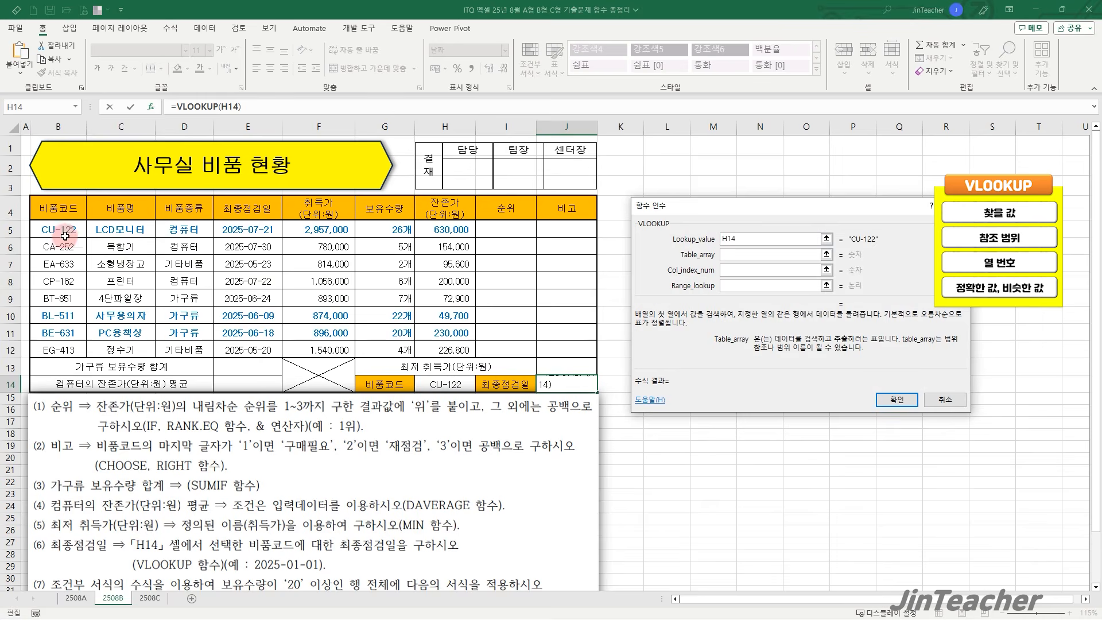
left_click_drag(52, 229, 253, 350)
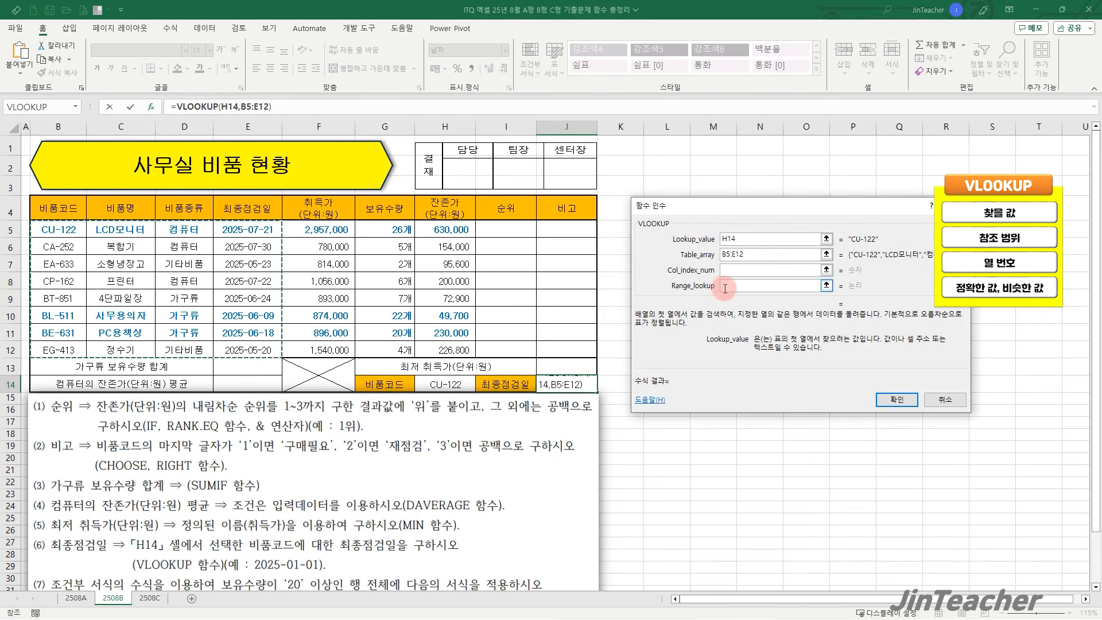
left_click(743, 274)
type("4")
left_click(741, 287)
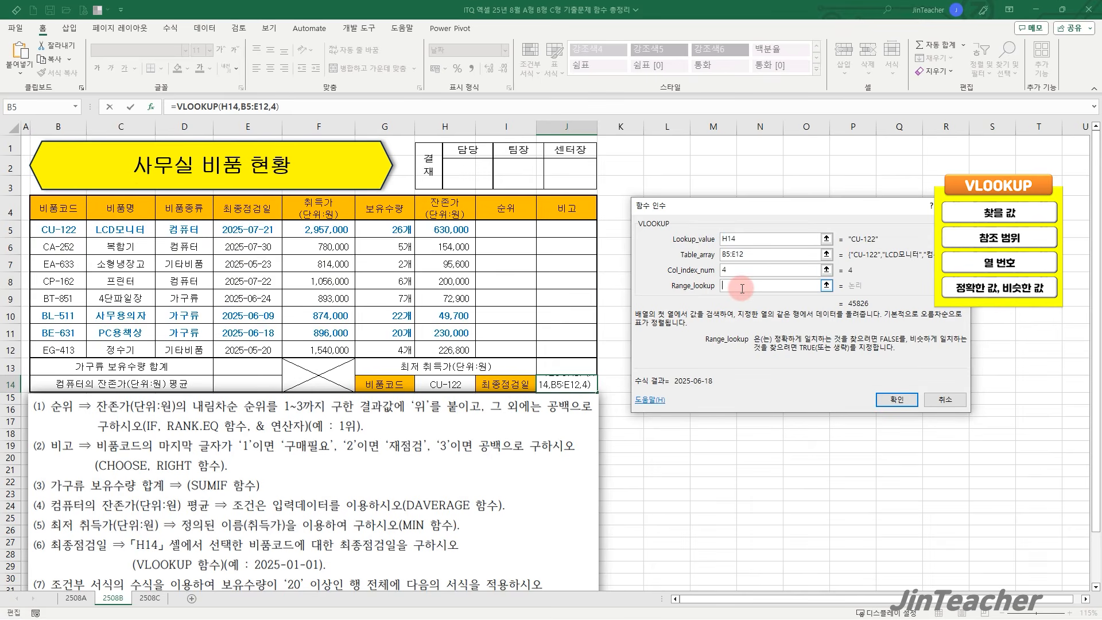
type("0")
left_click(896, 399)
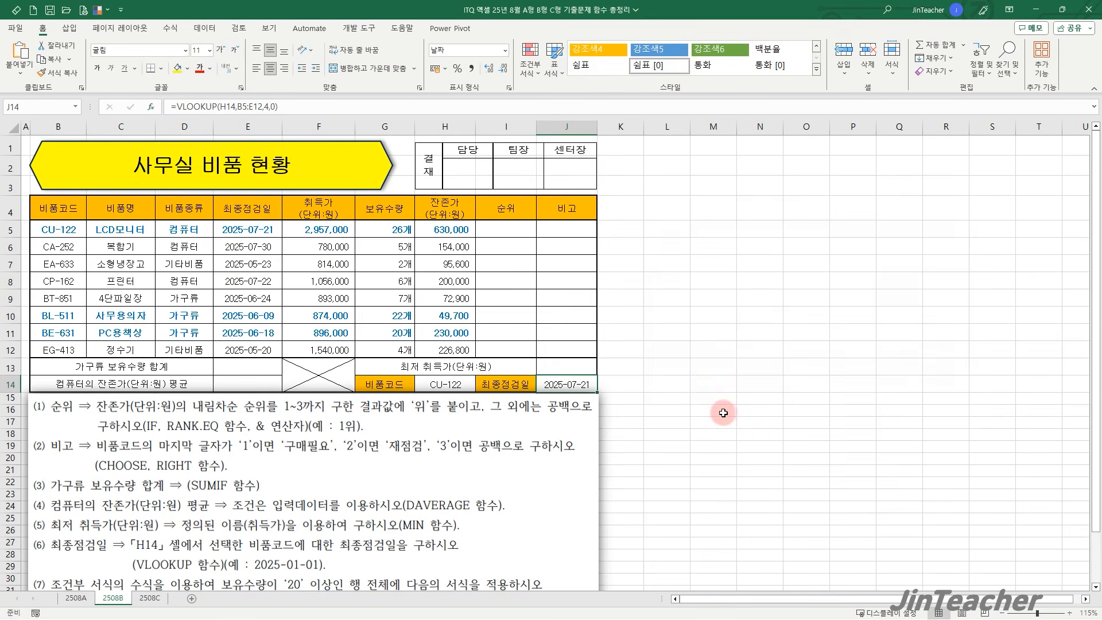
On sheet 2508A, insert the VLOOKUP function in the sales date result cell J14.
left_click(86, 599)
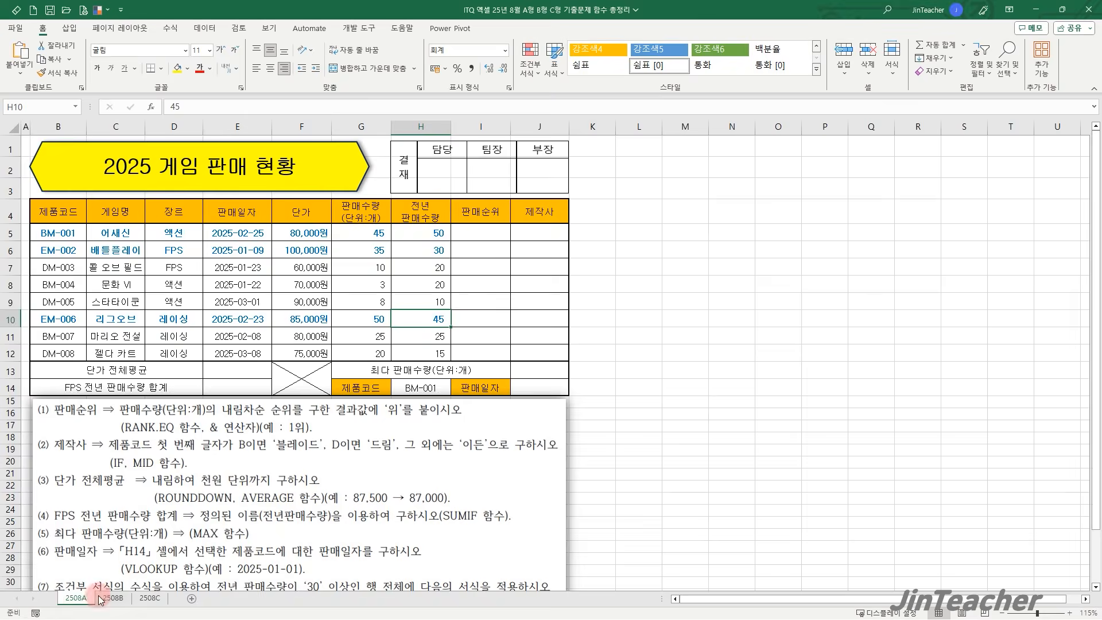
scroll(190, 568, "down", 1)
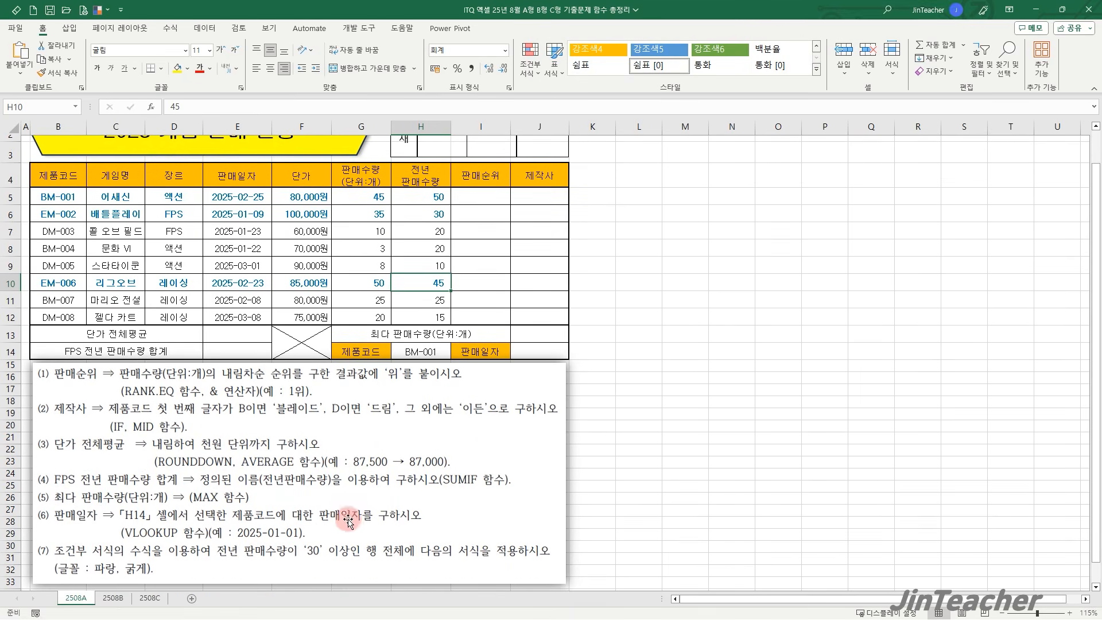
scroll(348, 520, "up", 1)
left_click_drag(60, 233, 252, 353)
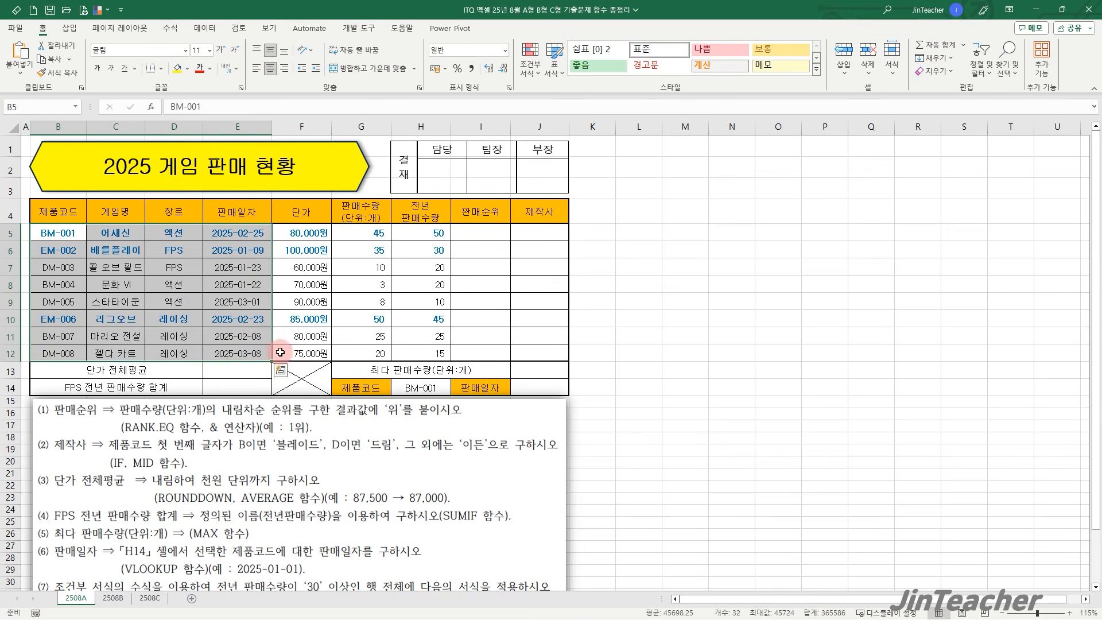
left_click(516, 387)
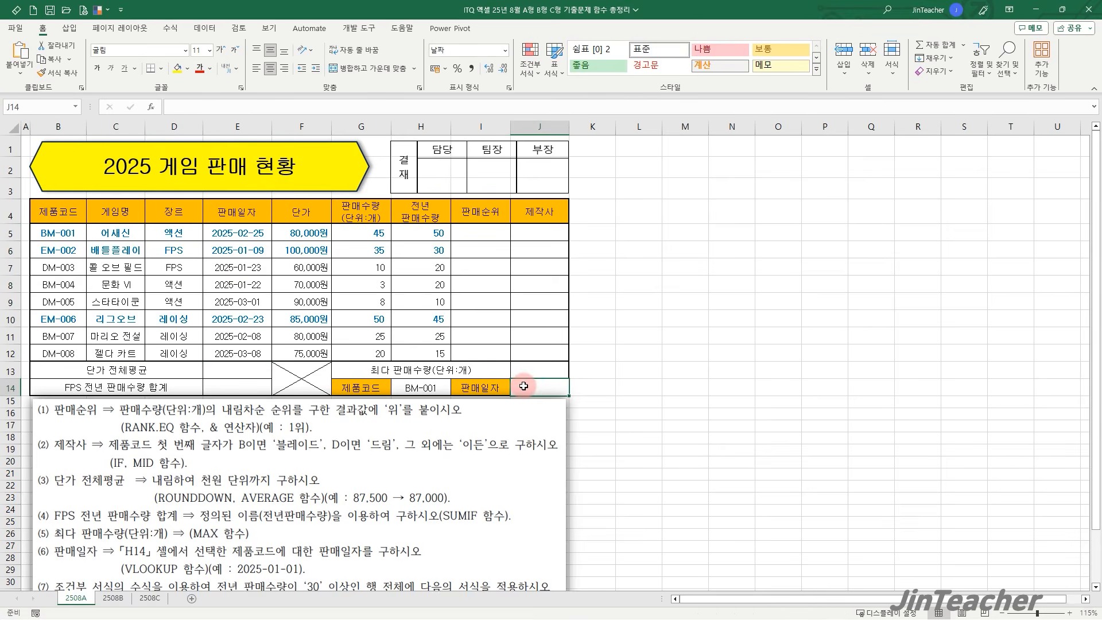
left_click(159, 111)
key("v")
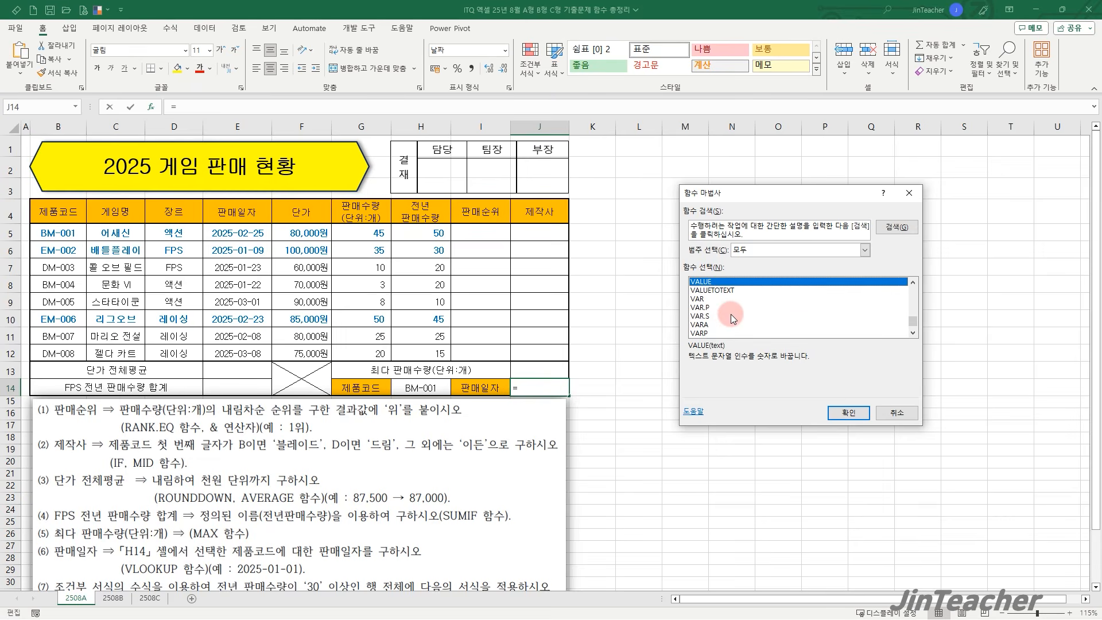
scroll(726, 319, "down", 2)
left_click(721, 300)
left_click(726, 309)
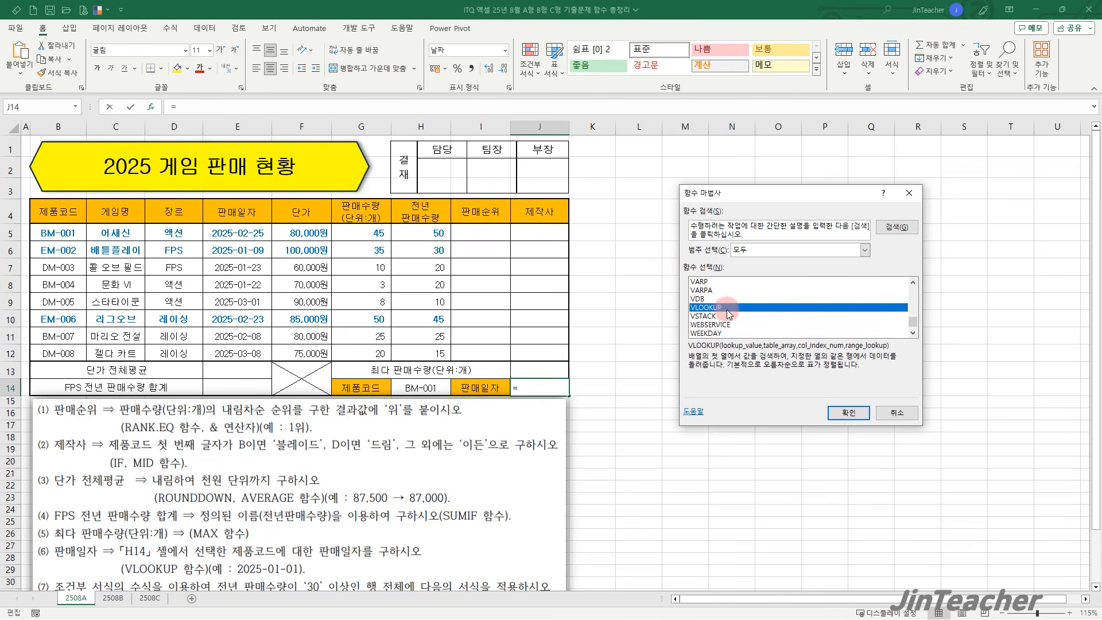
left_click(849, 413)
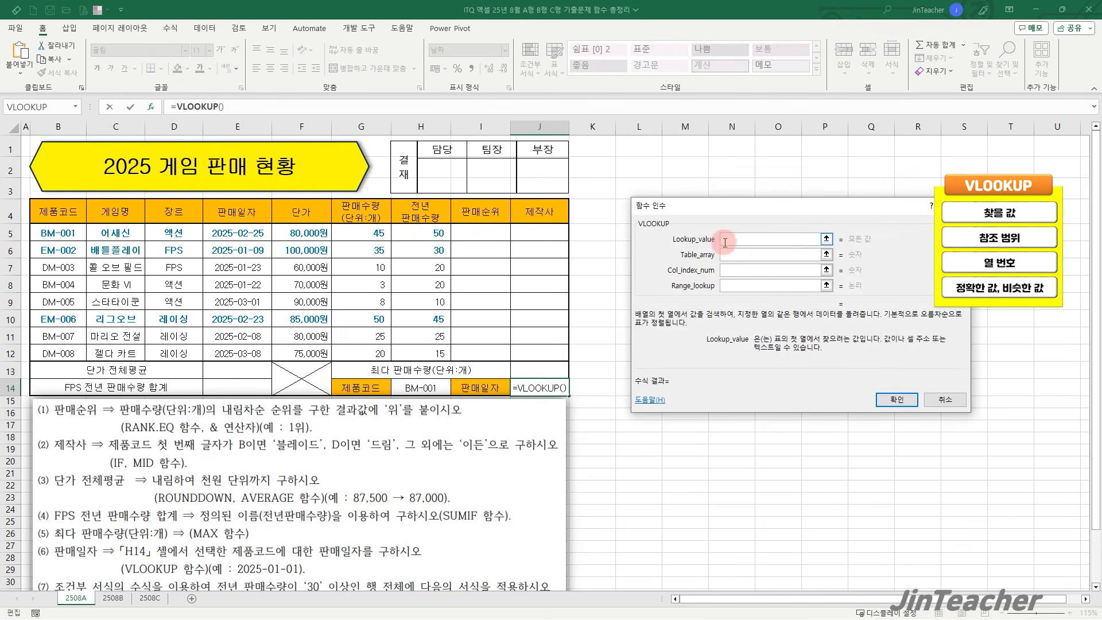
Complete the game sales date lookup as =VLOOKUP(H14,B5:E12,4,0).
left_click(422, 389)
left_click(725, 258)
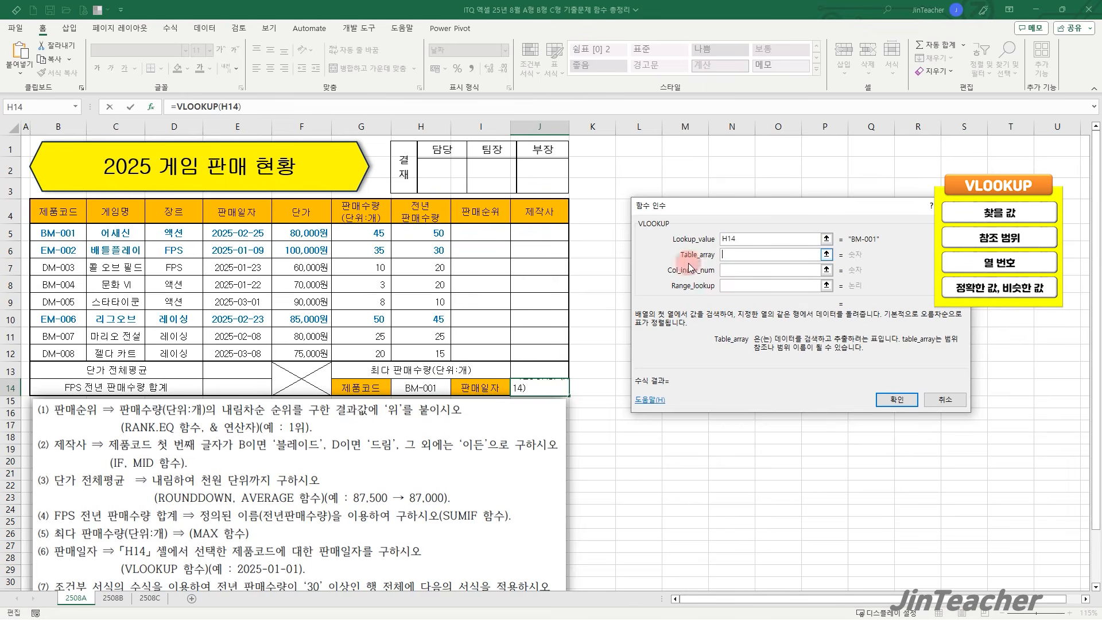
left_click_drag(62, 231, 256, 354)
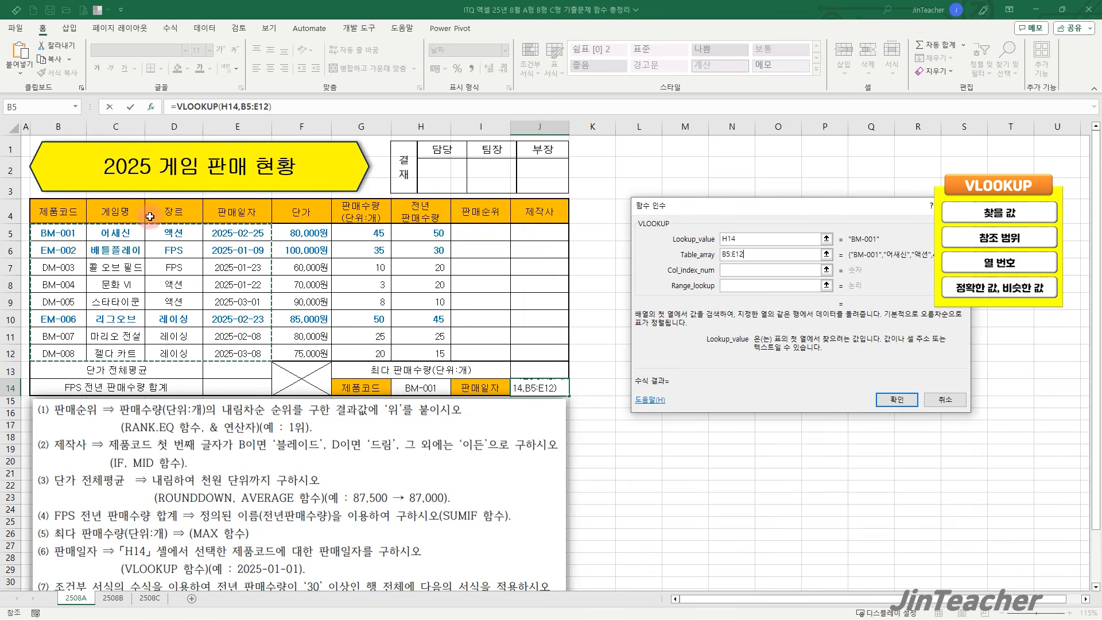
left_click(778, 271)
type("4")
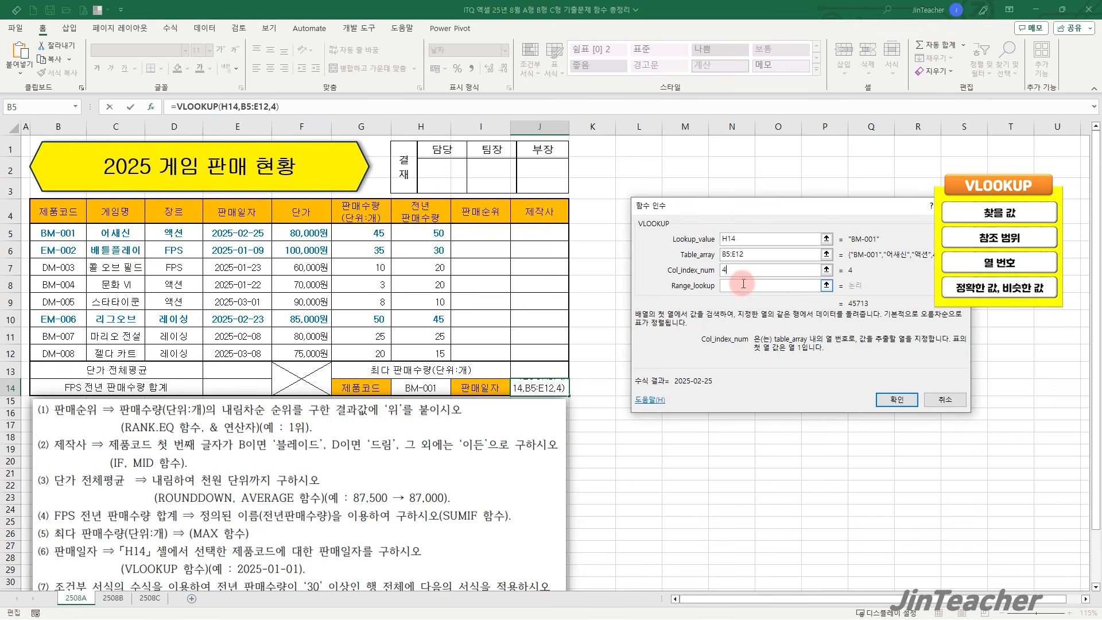
left_click(742, 285)
type("0")
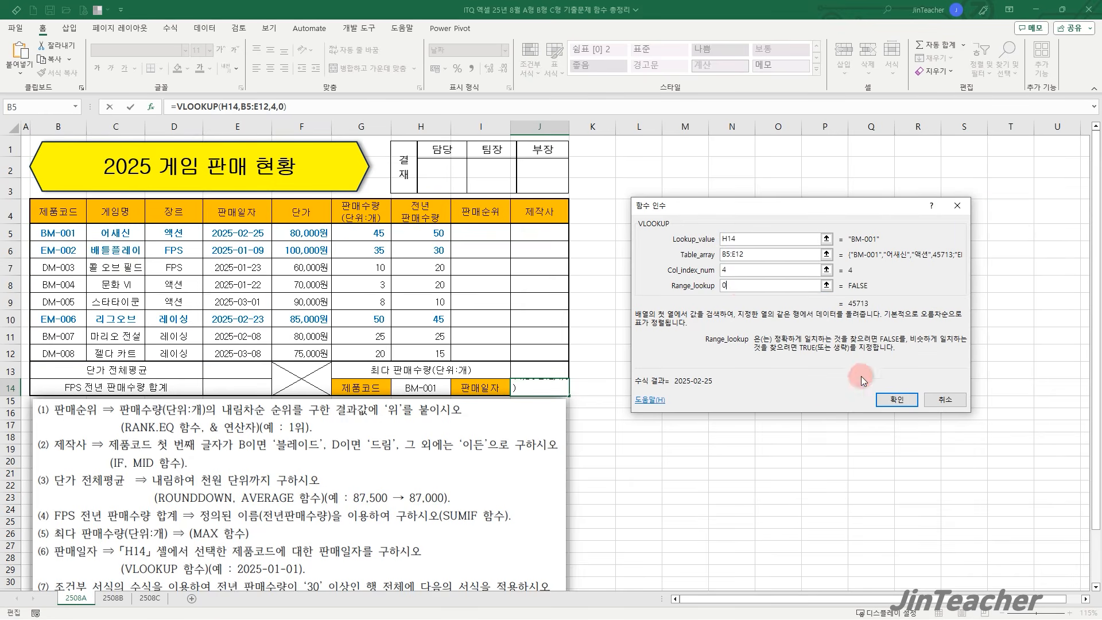
left_click(897, 399)
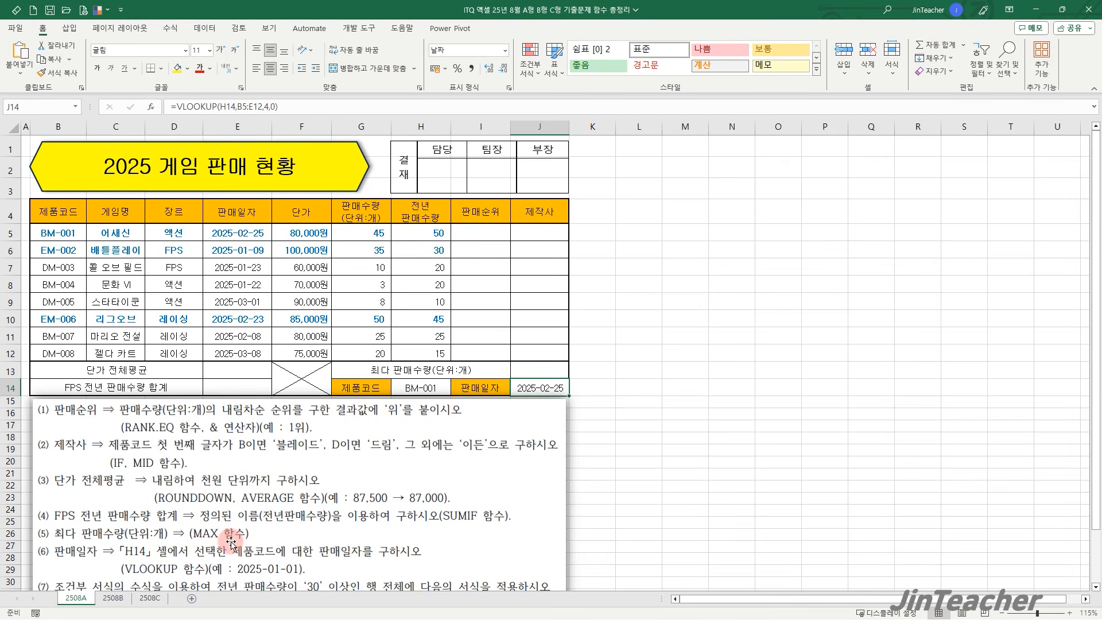
Calculate the highest sales quantity in J13 of sheet 2508A with the MAX function over G5:G12.
left_click(535, 368)
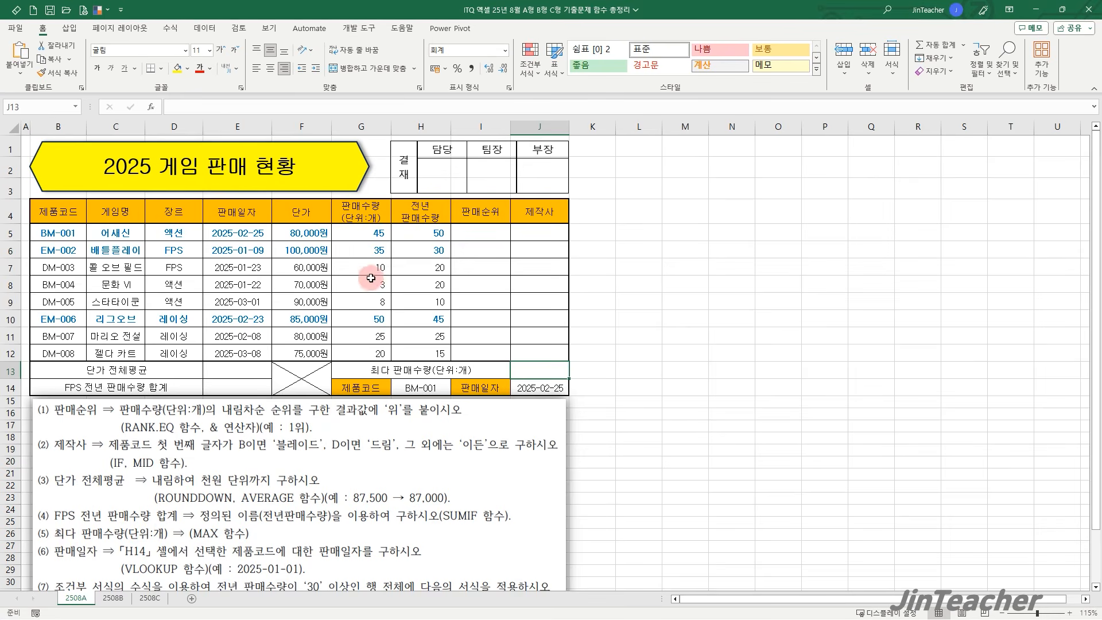
left_click_drag(367, 232, 371, 357)
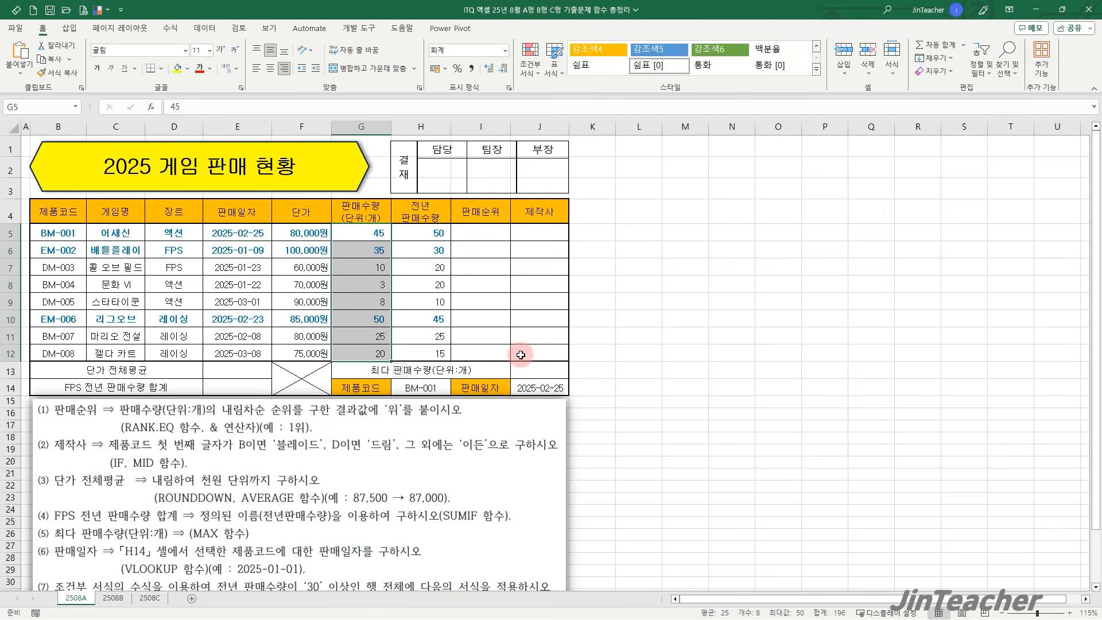
left_click(544, 372)
left_click(151, 107)
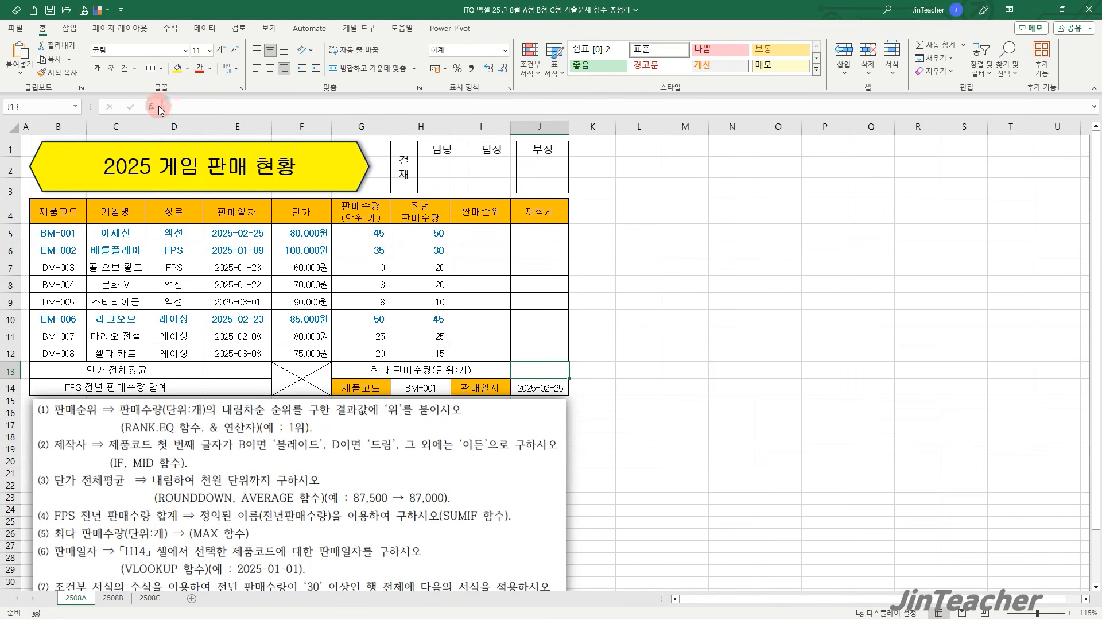
left_click(728, 315)
type("max")
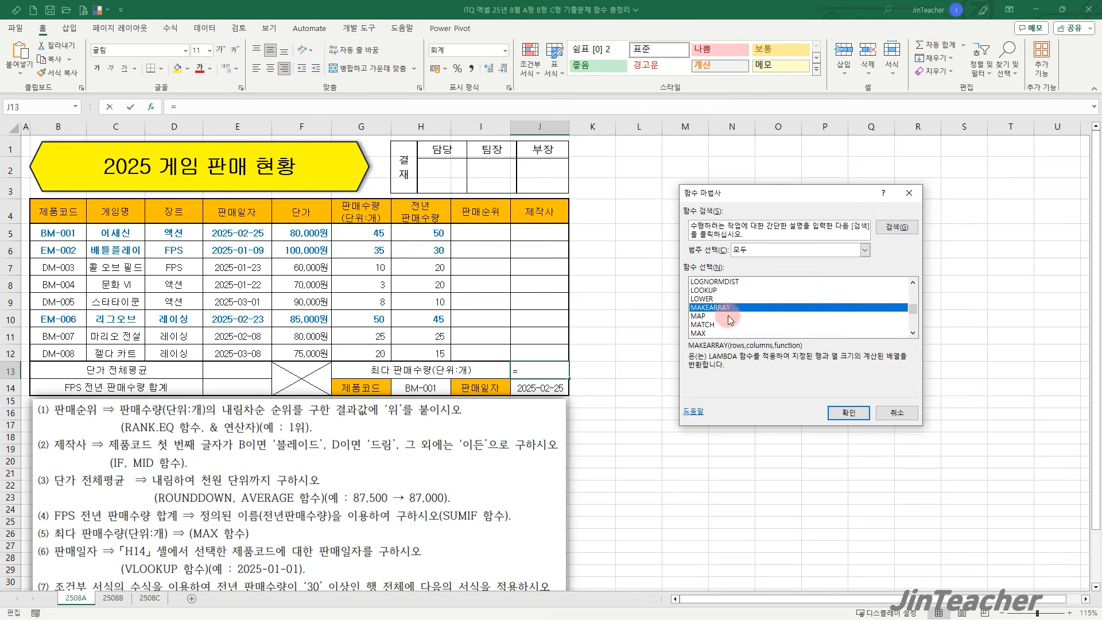
left_click(848, 421)
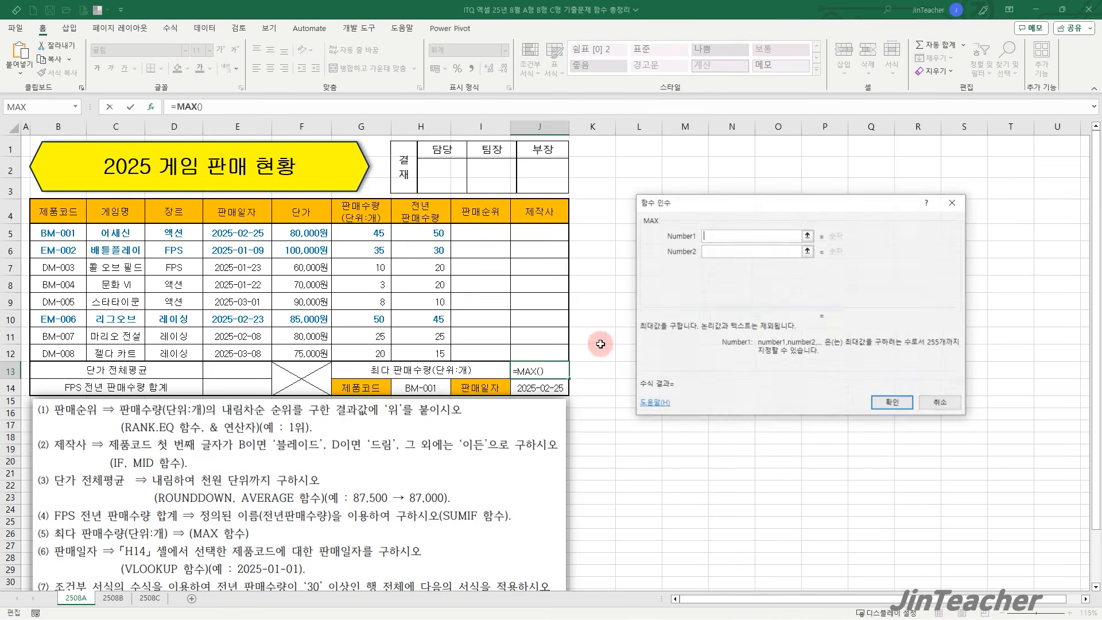
left_click_drag(367, 231, 372, 355)
left_click(892, 403)
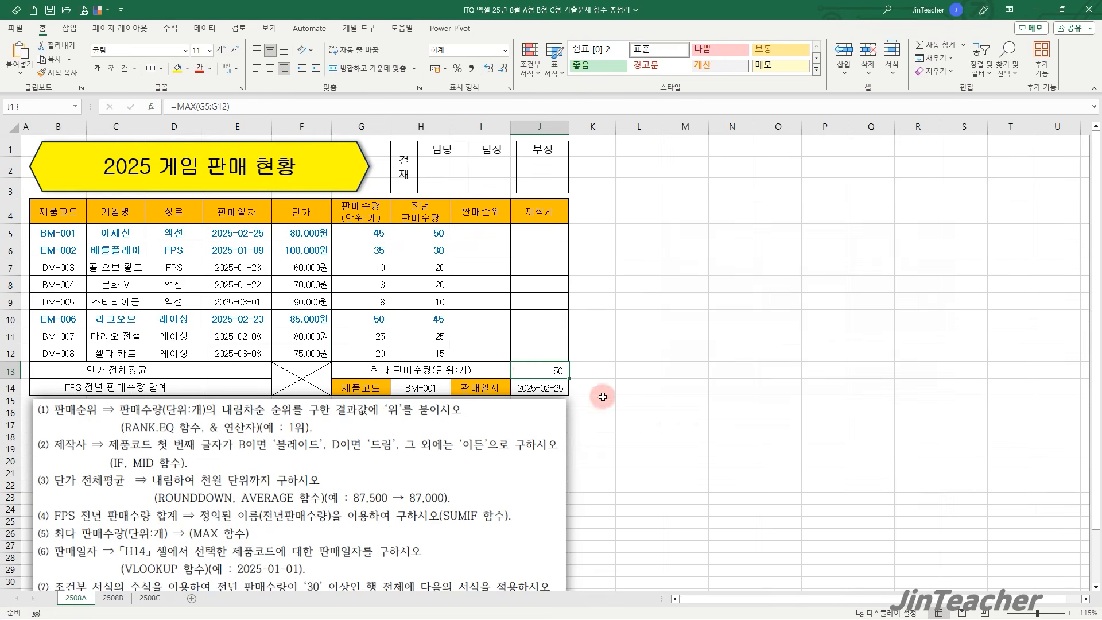
On sheet 2508B, calculate the lowest acquisition price in J13 with the MIN function over the named range 취득가.
left_click(117, 600)
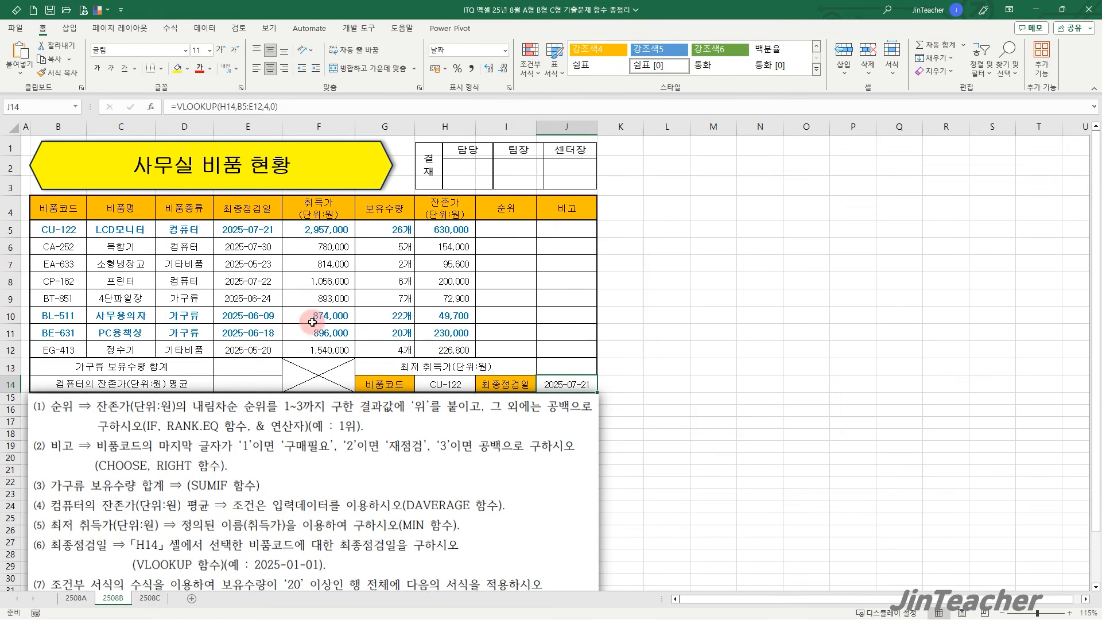
left_click_drag(333, 237, 332, 350)
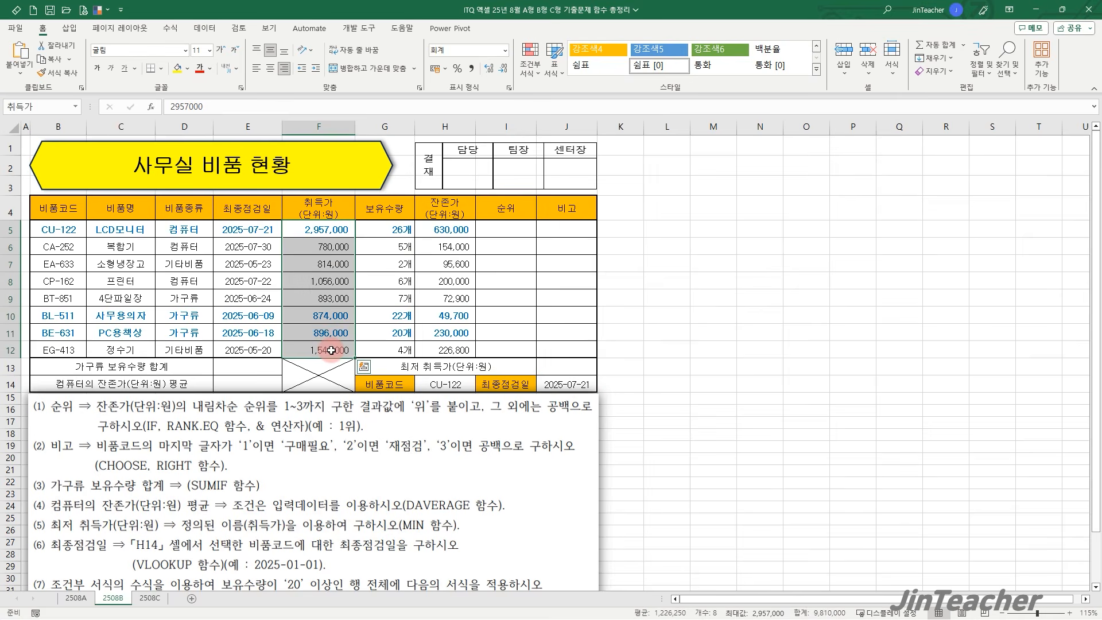
left_click(548, 365)
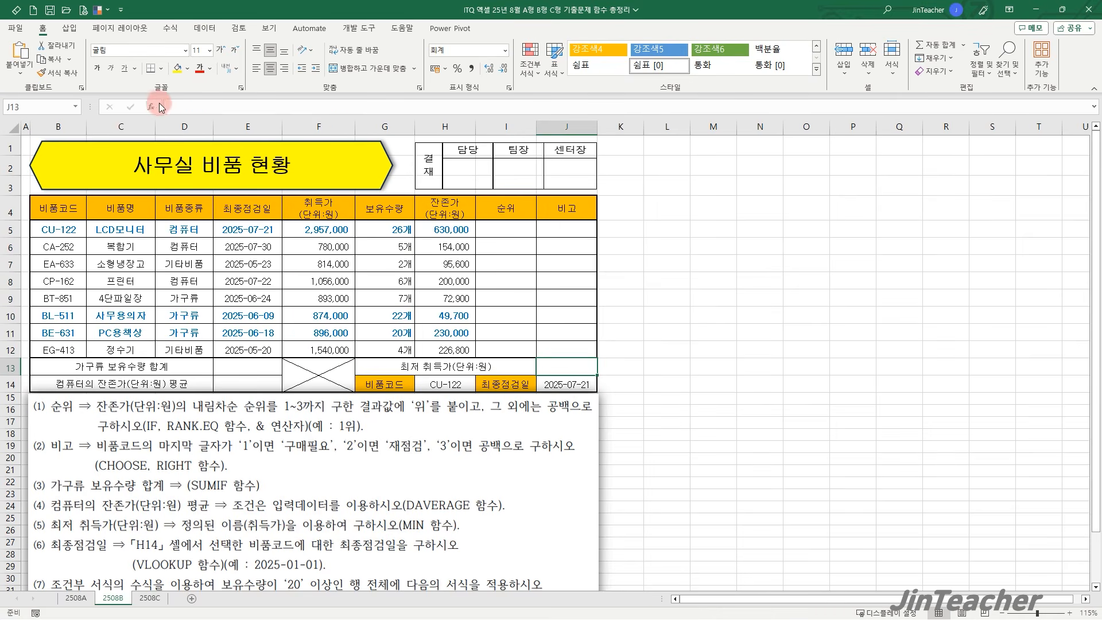
left_click(742, 313)
key("m")
scroll(742, 314, "down", 3)
left_click(714, 326)
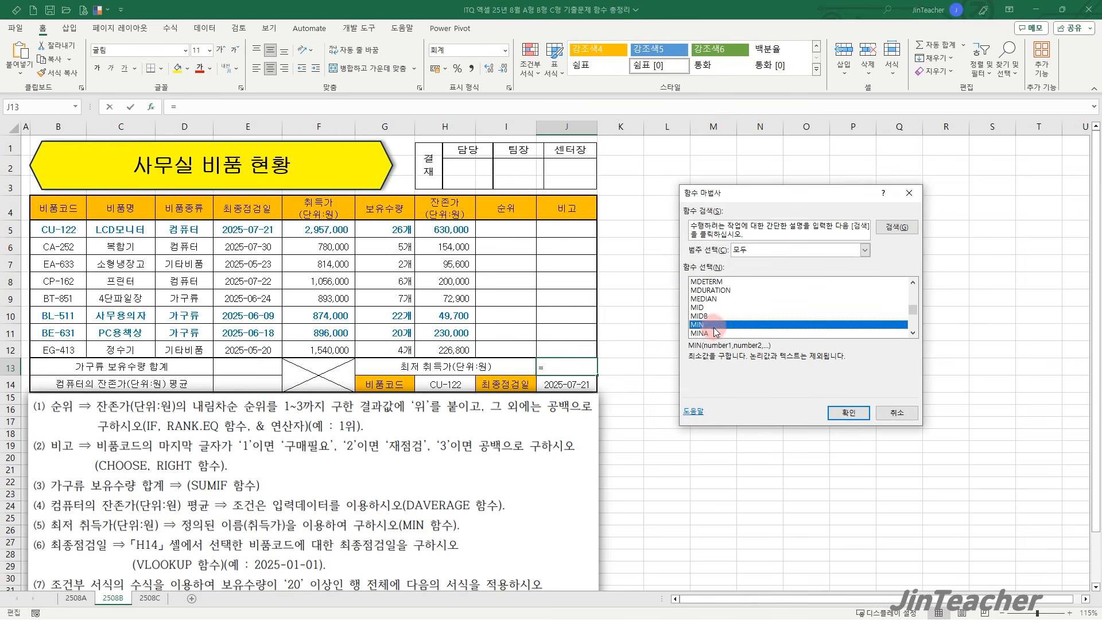
left_click(848, 413)
left_click_drag(321, 229, 344, 350)
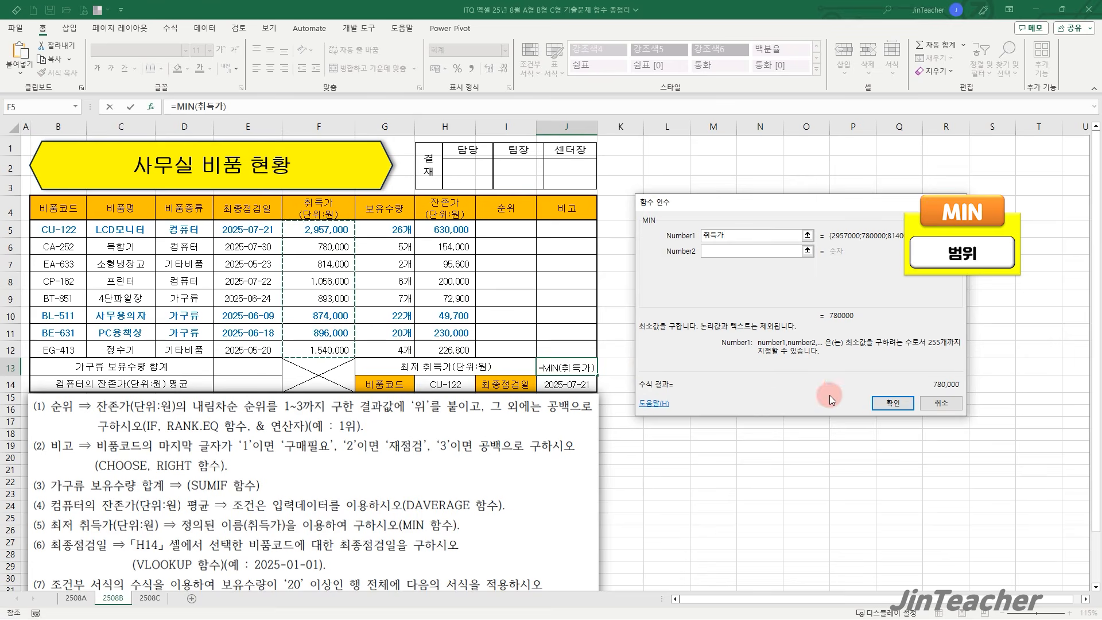
left_click(893, 402)
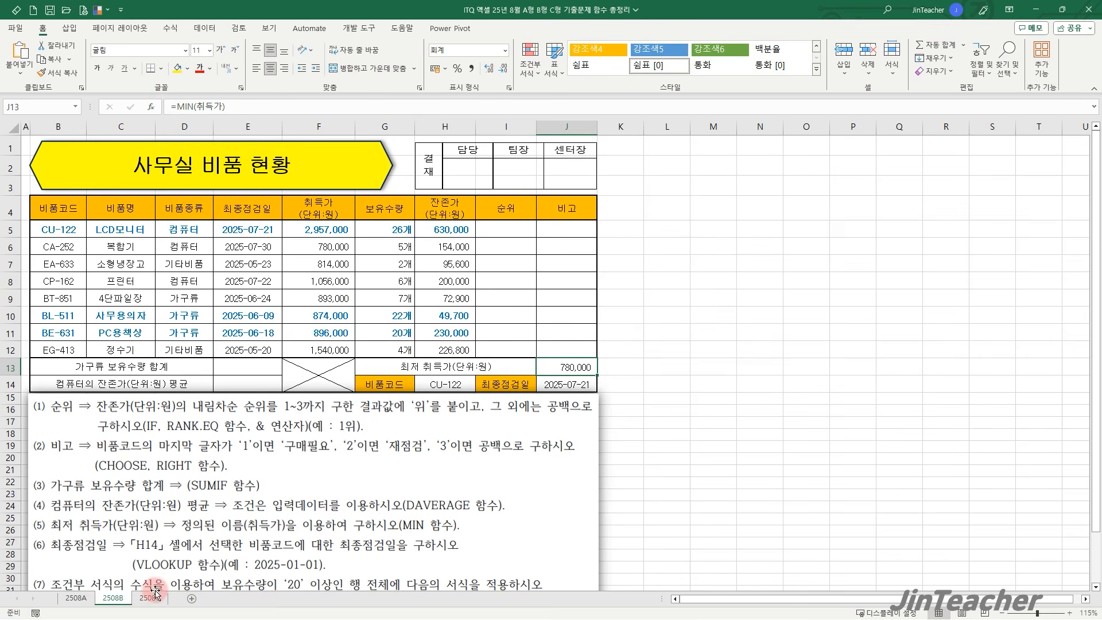
On sheet 2508C, calculate the maximum registration fee in E14 with the MAX function over G5:G12.
left_click(151, 597)
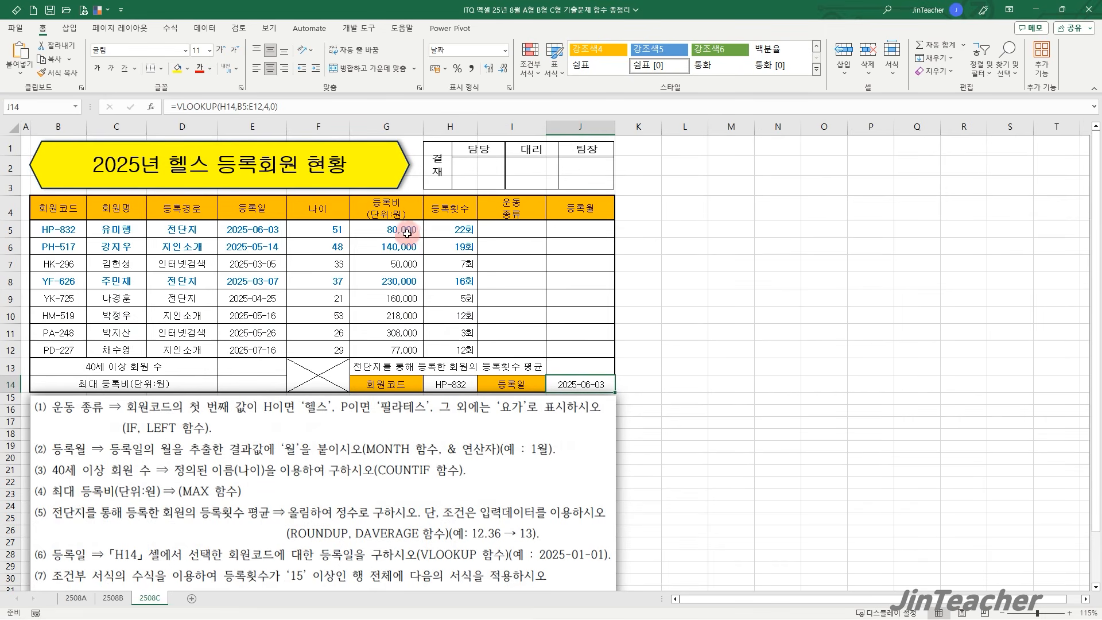
left_click_drag(407, 233, 399, 353)
left_click(253, 383)
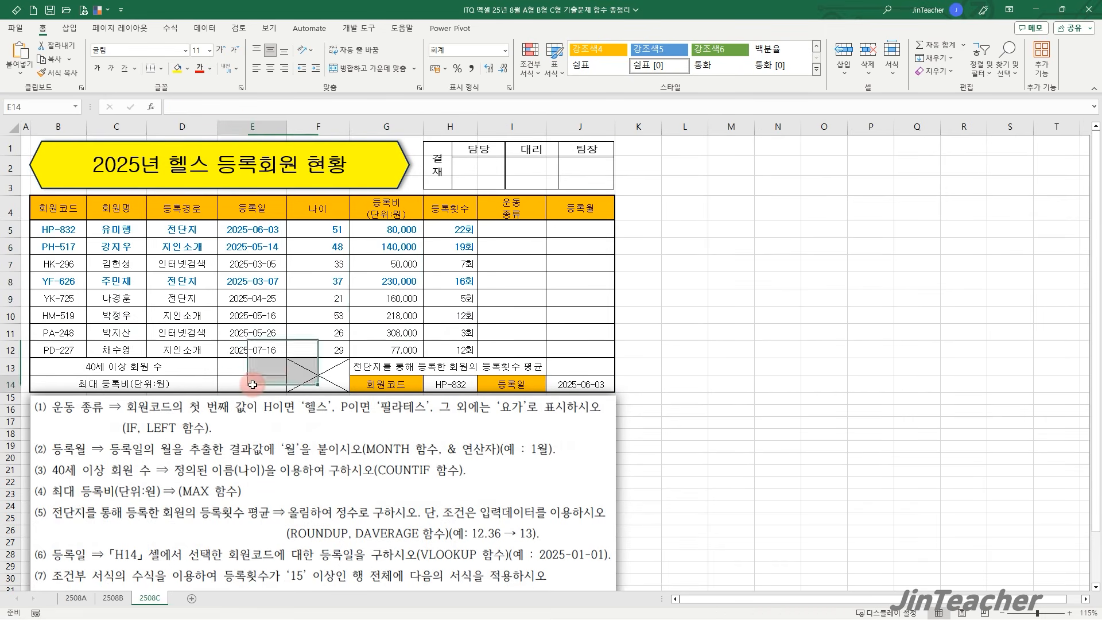
left_click(151, 107)
left_click(725, 315)
key("m")
left_click(722, 308)
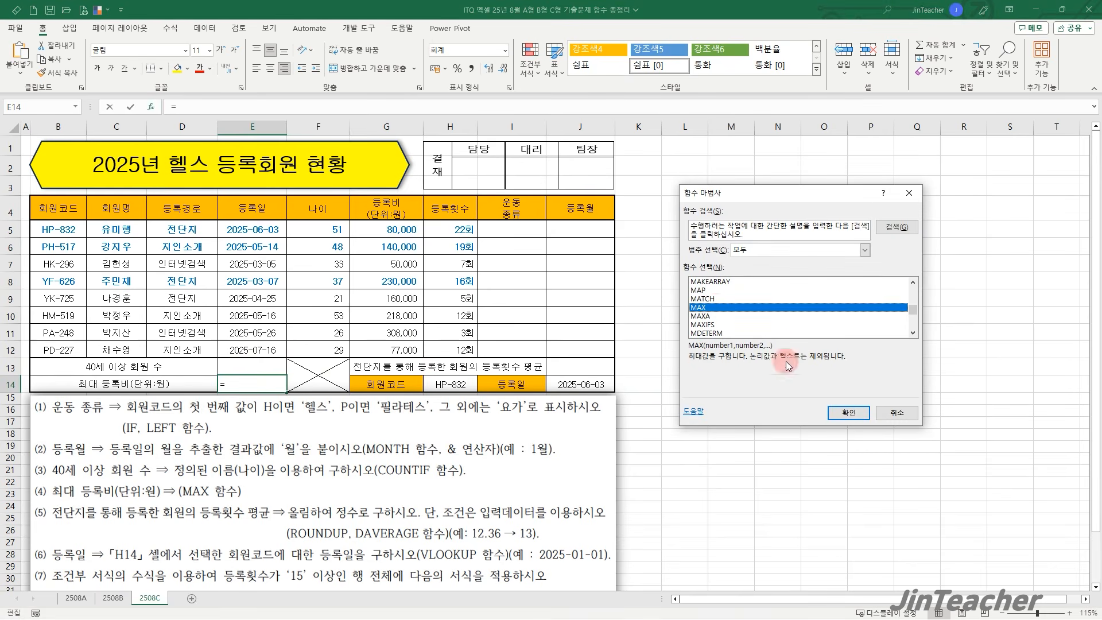
left_click(849, 413)
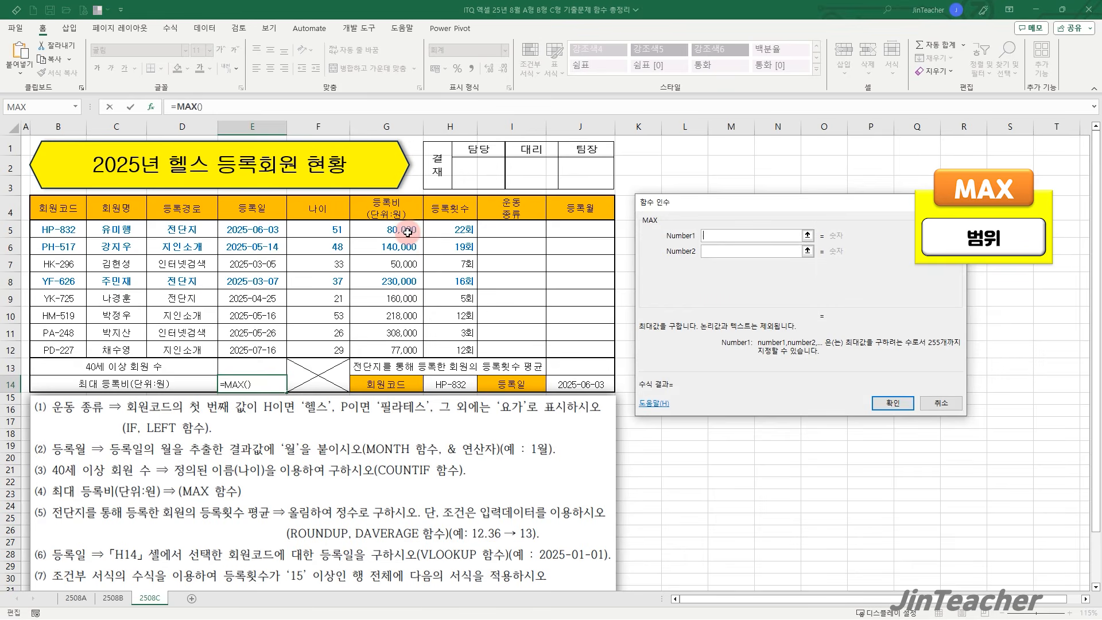
left_click_drag(408, 232, 414, 351)
left_click(879, 402)
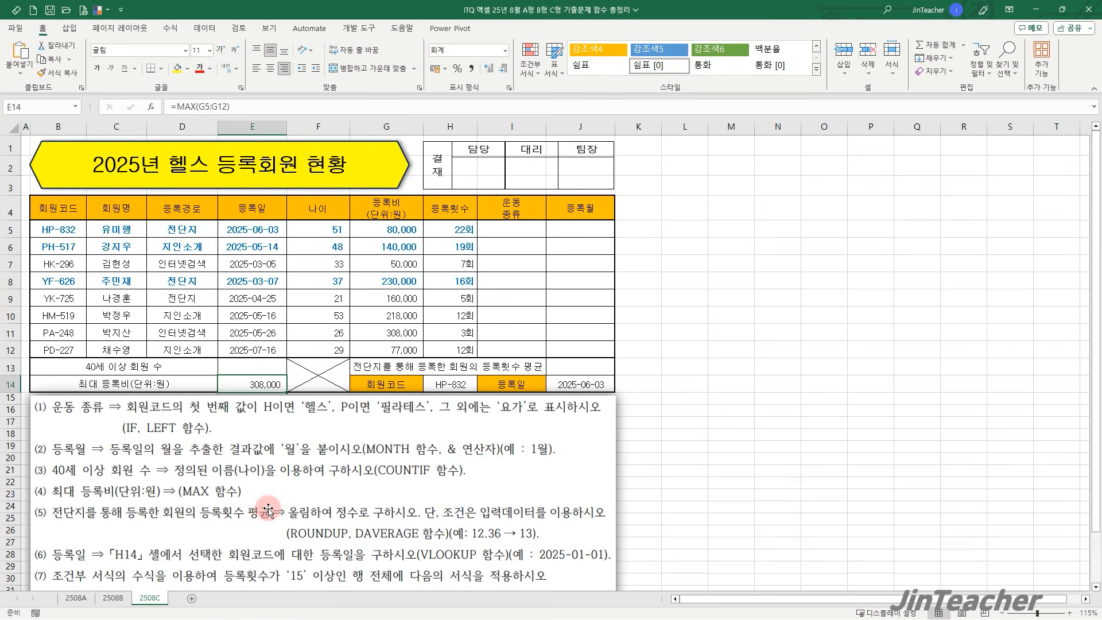
Insert the DAVERAGE function in J13 of sheet 2508C for the average registration count of flyer members.
left_click_drag(187, 213, 436, 347)
left_click(600, 366)
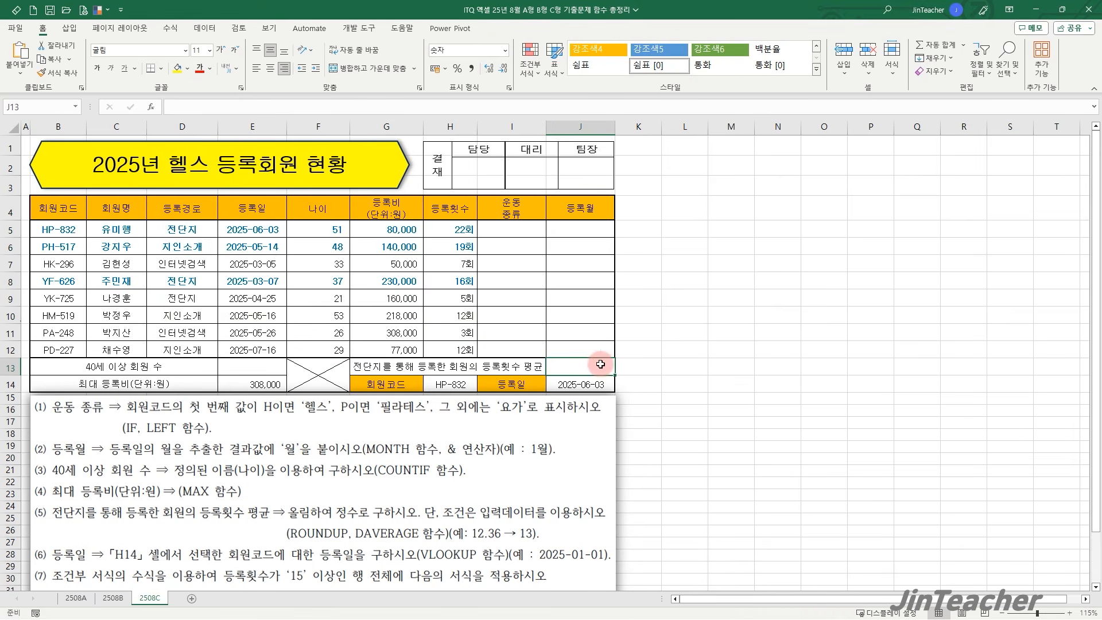
left_click(151, 107)
left_click(770, 318)
key("d")
scroll(756, 328, "down", 2)
left_click(726, 299)
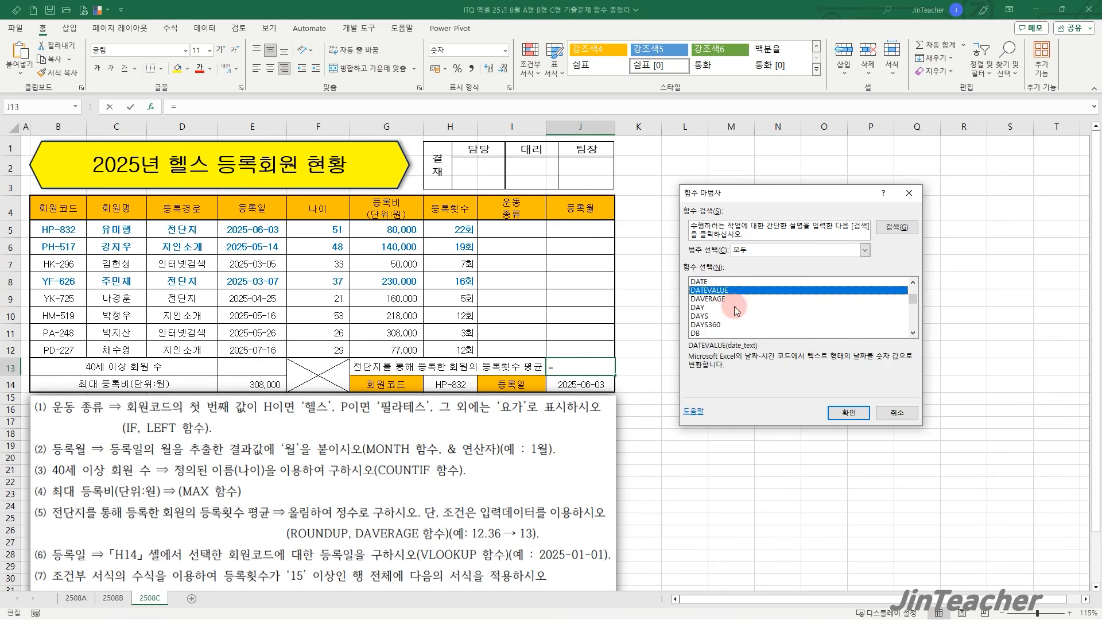
left_click(848, 414)
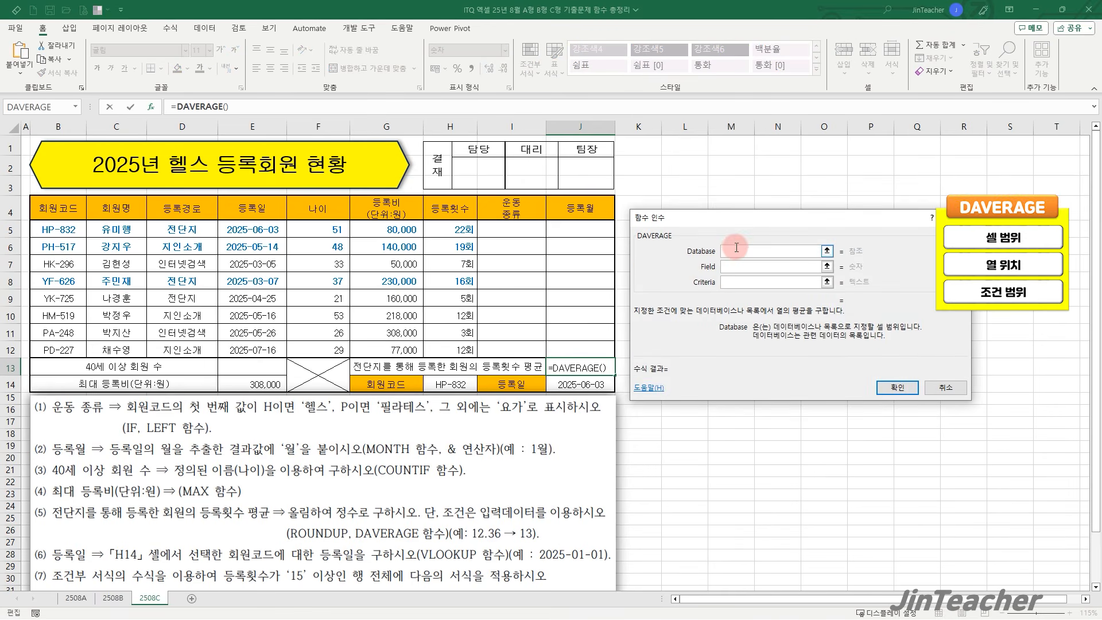
Complete the flyer members' average with database D4:H12, field 5 and criteria D4:D5.
left_click_drag(191, 215, 449, 351)
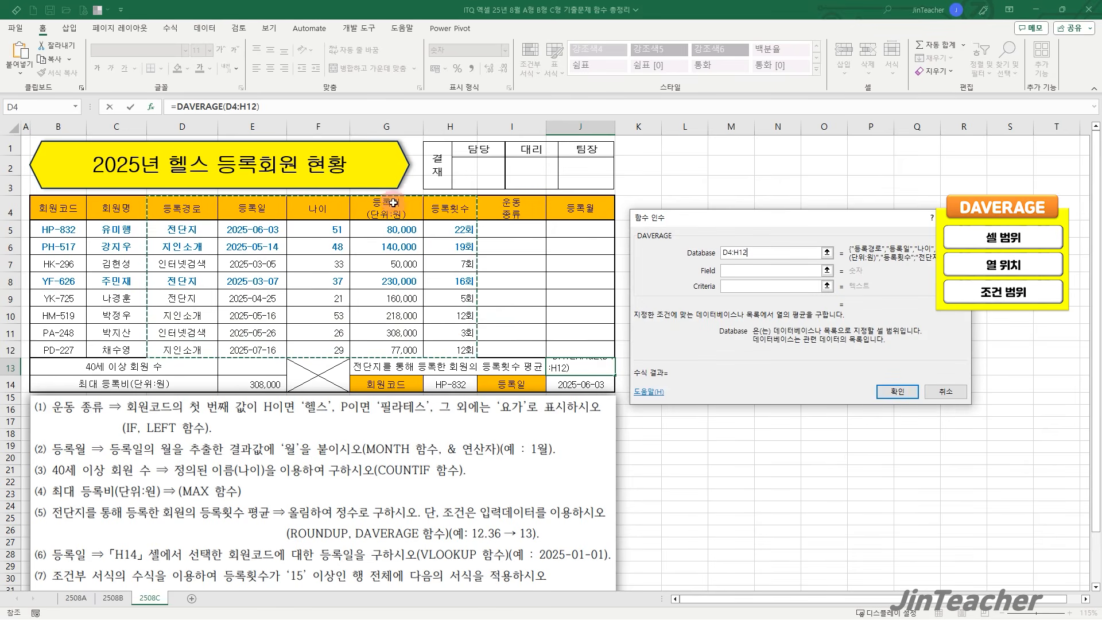
type("5")
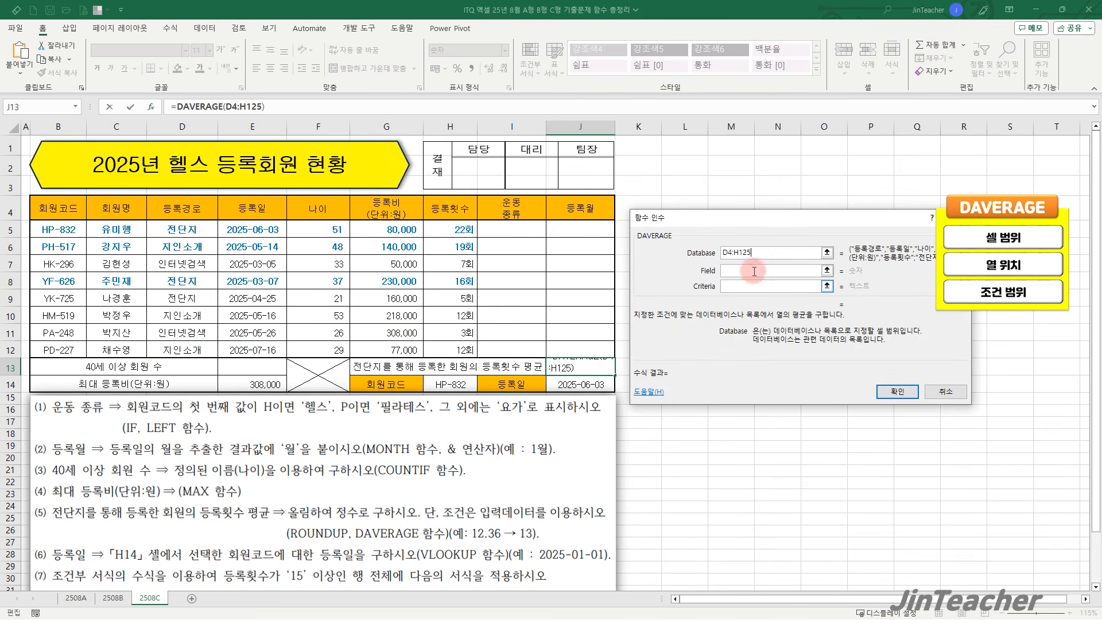
left_click(756, 271)
type("5")
left_click(741, 289)
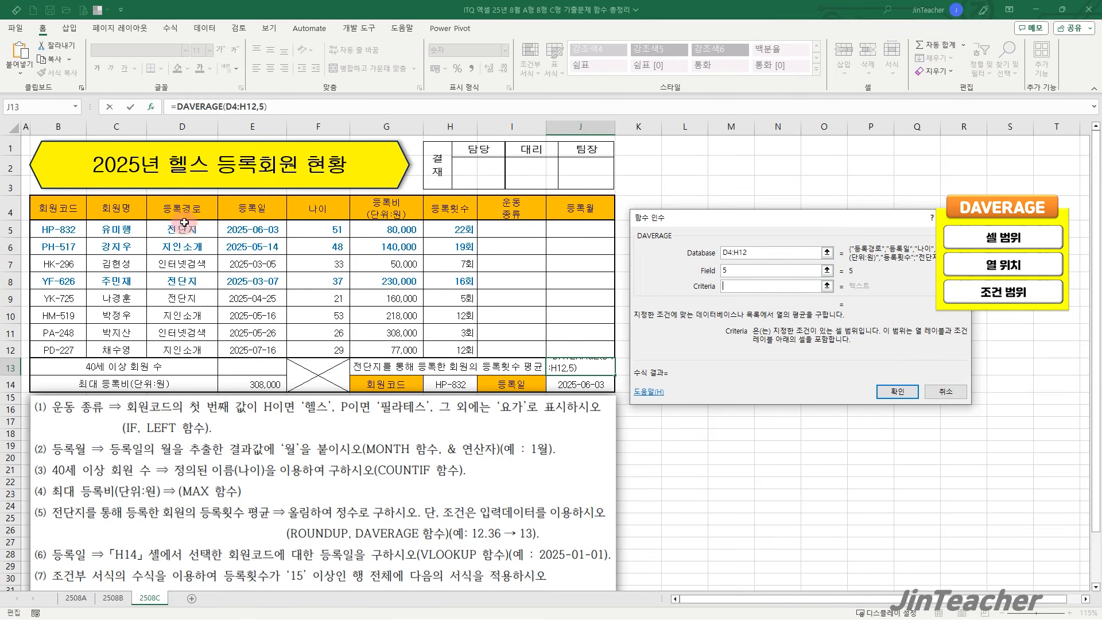
left_click_drag(192, 206, 185, 229)
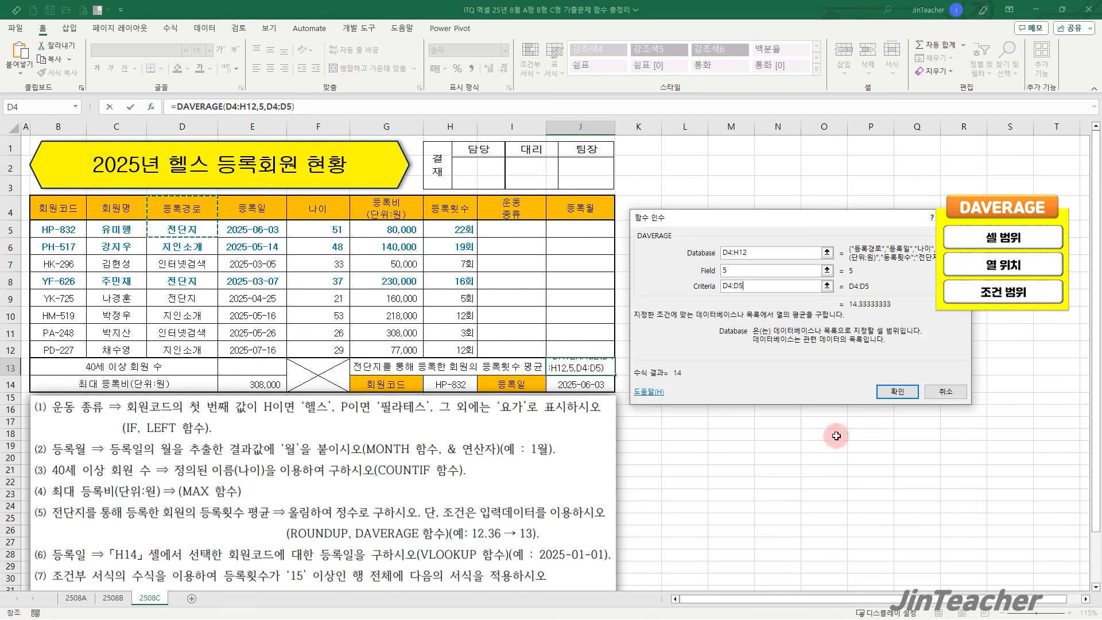
left_click(892, 391)
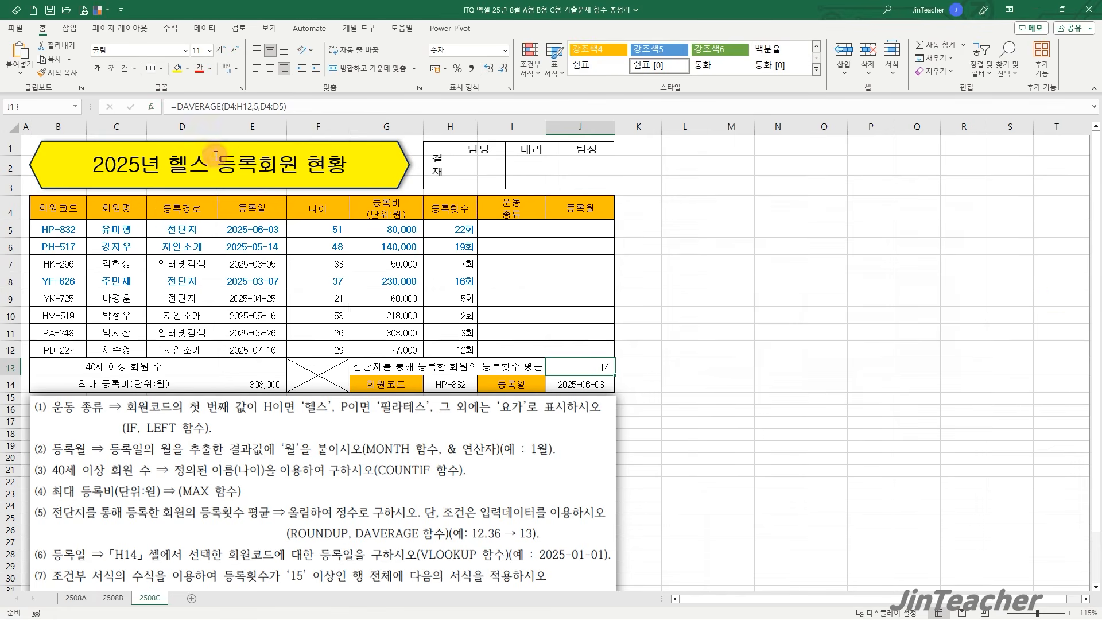
Cut the DAVERAGE expression out of the J13 formula, keeping the equals sign, and insert the ROUNDUP function in its place.
left_click_drag(176, 107, 338, 115)
key("ctrl+c")
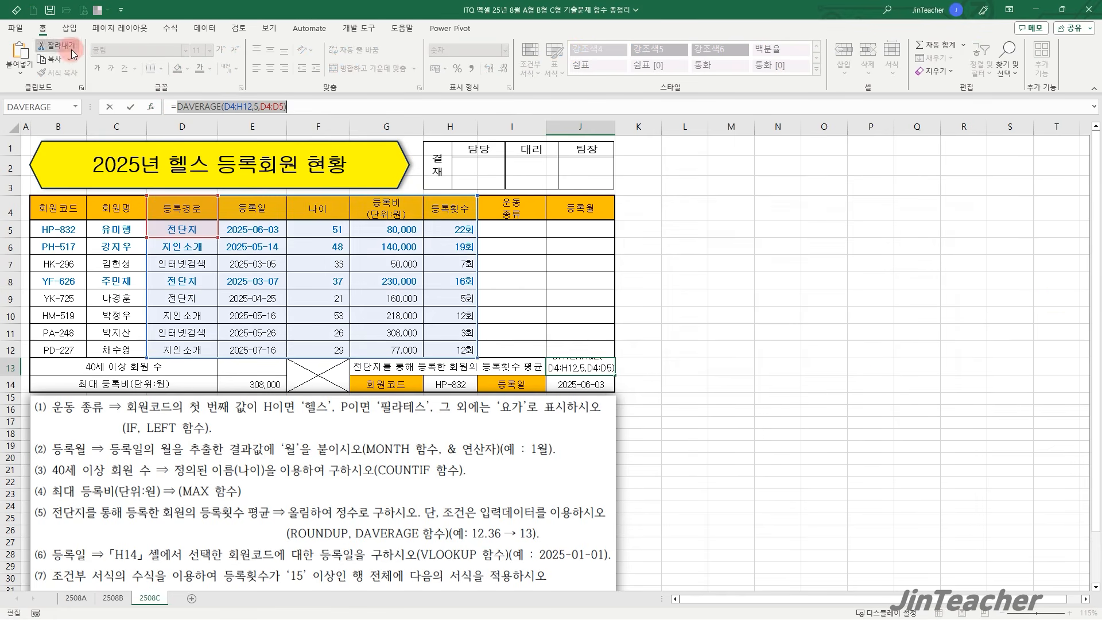
left_click(56, 45)
left_click(151, 107)
left_click(785, 335)
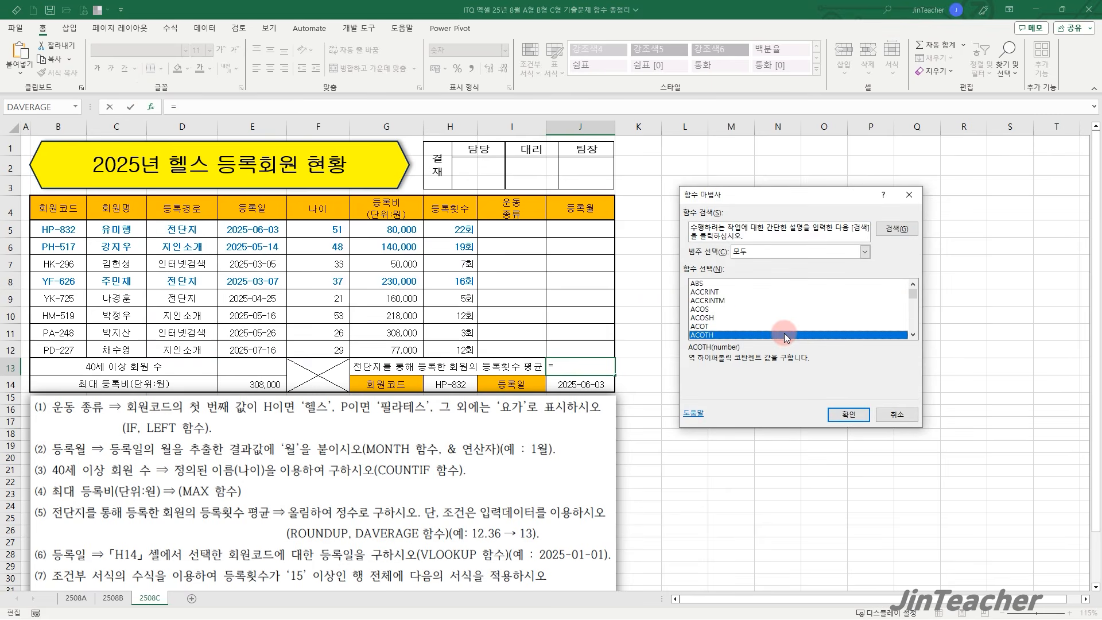
key("r")
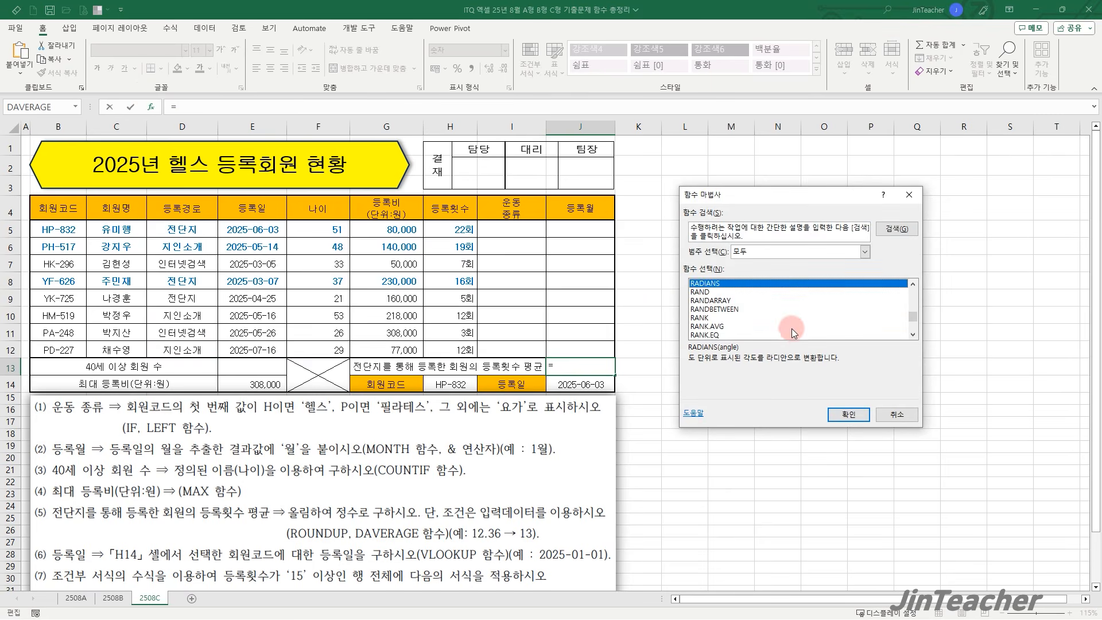
scroll(772, 317, "down", 4)
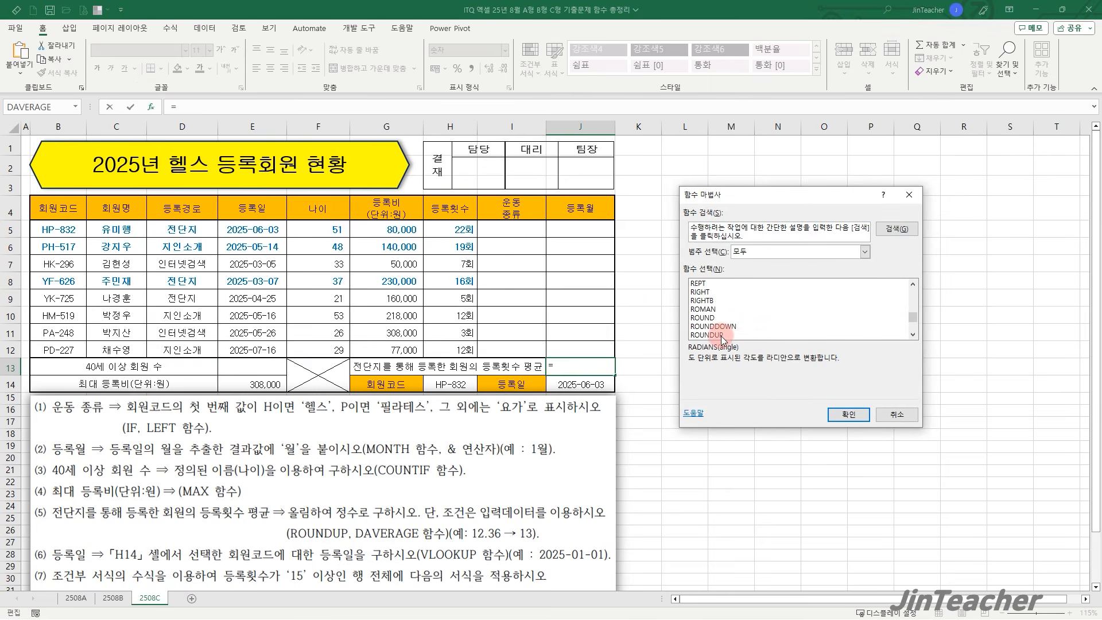
left_click(712, 335)
left_click(848, 415)
Complete ROUNDUP with the cut DAVERAGE(D4:H12,5,D4:D5) expression as the number and 0 as the number of digits.
right_click(716, 264)
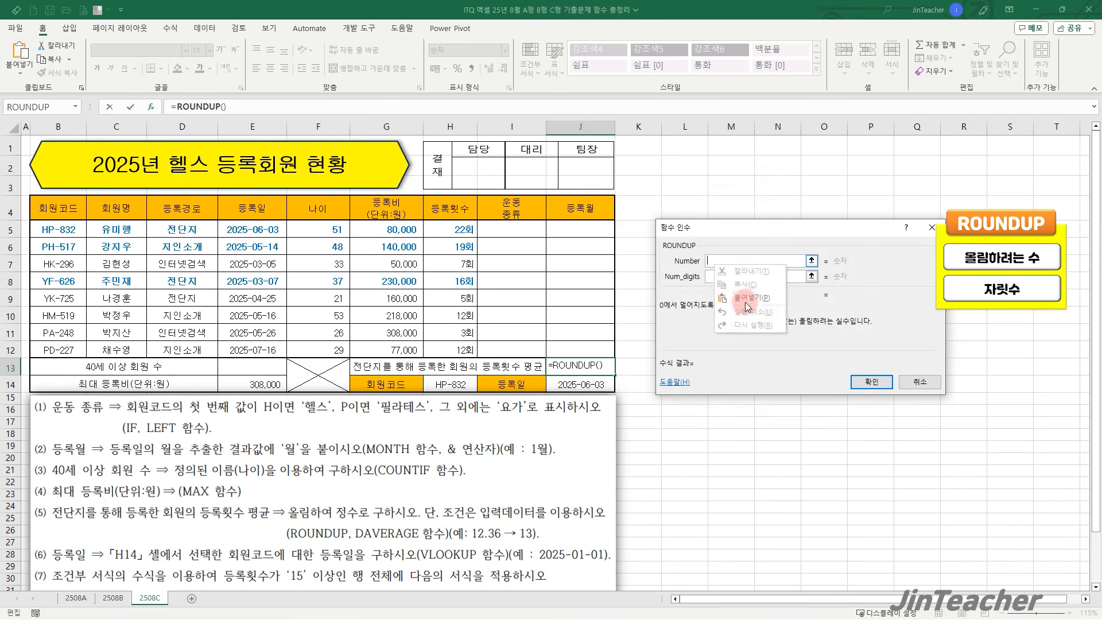
left_click(745, 298)
left_click(721, 277)
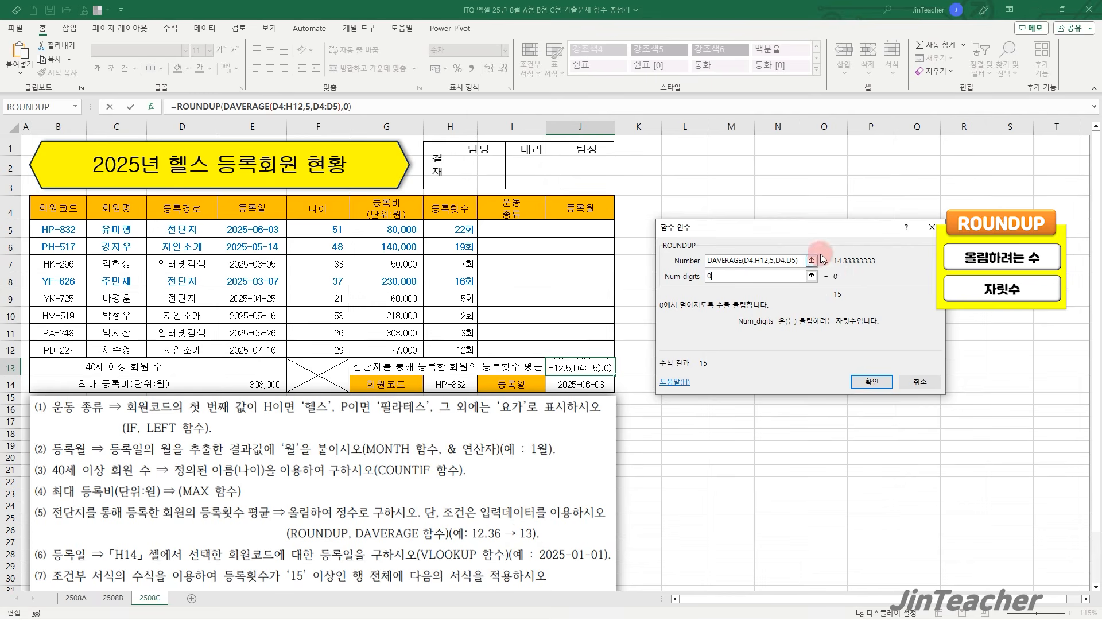
left_click(868, 382)
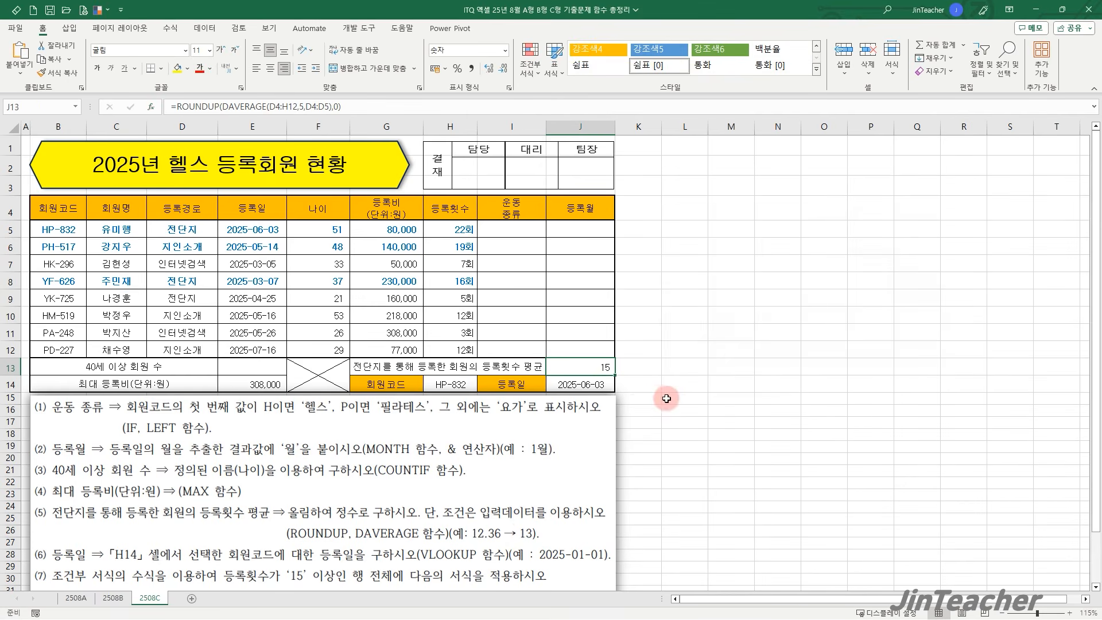
On sheet 2508B, insert the DAVERAGE function in E14 for the average residual value of computers.
left_click(107, 600)
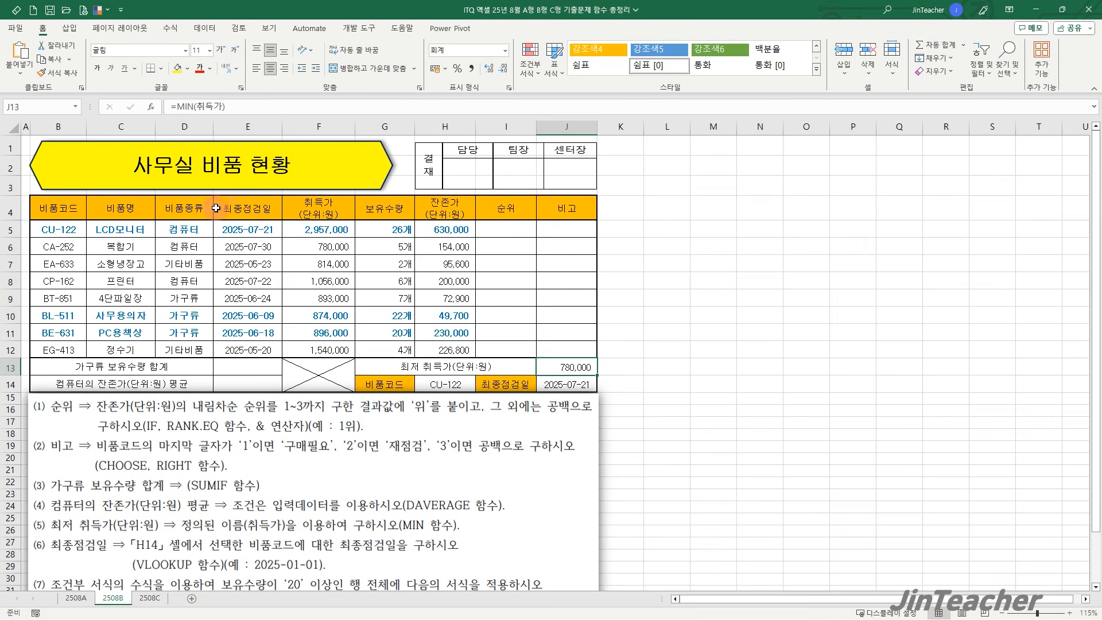
left_click_drag(199, 208, 456, 346)
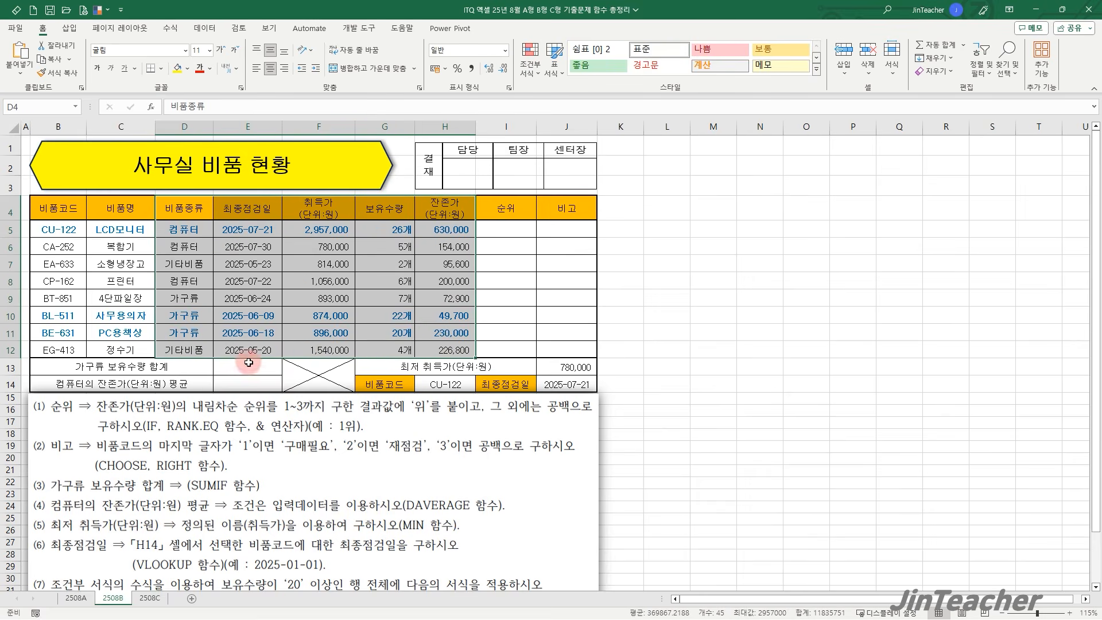
left_click(248, 383)
left_click(147, 108)
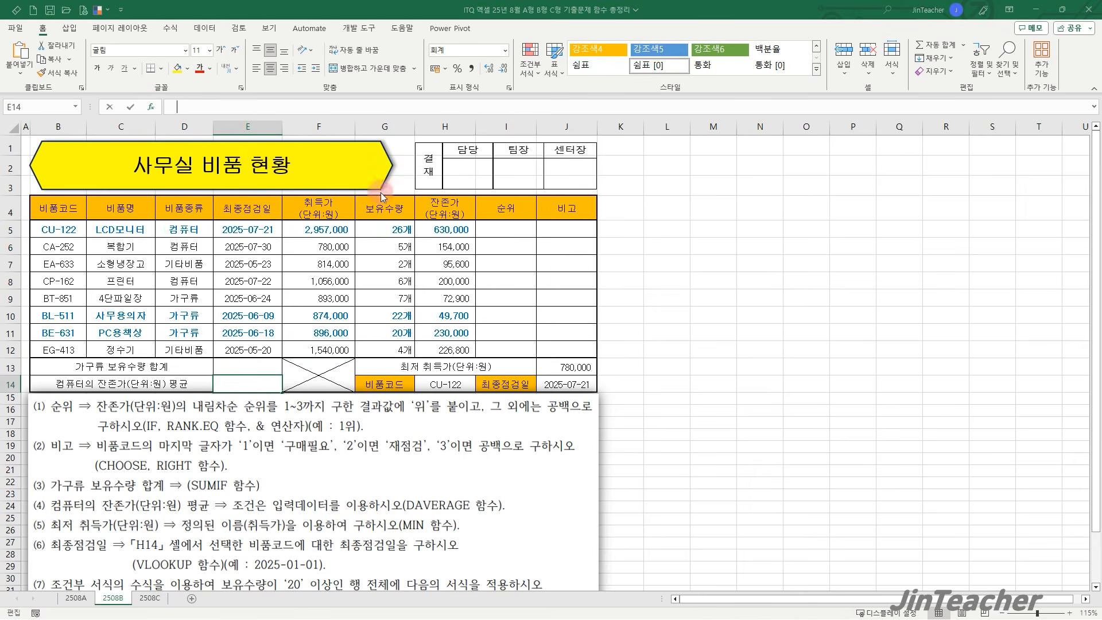
left_click(749, 325)
key("d")
scroll(748, 325, "down", 1)
scroll(748, 325, "down", 1)
left_click(725, 300)
left_click(848, 414)
Complete the computer residual value average as =DAVERAGE(D4:H12,5,D4:D5).
left_click_drag(175, 214, 437, 341)
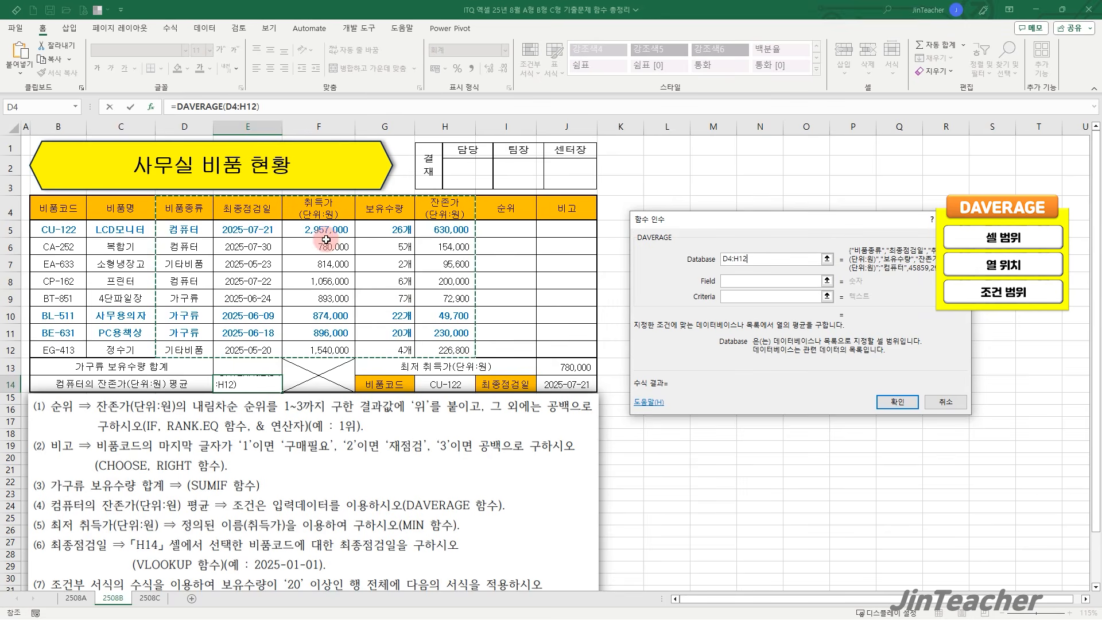
left_click(765, 283)
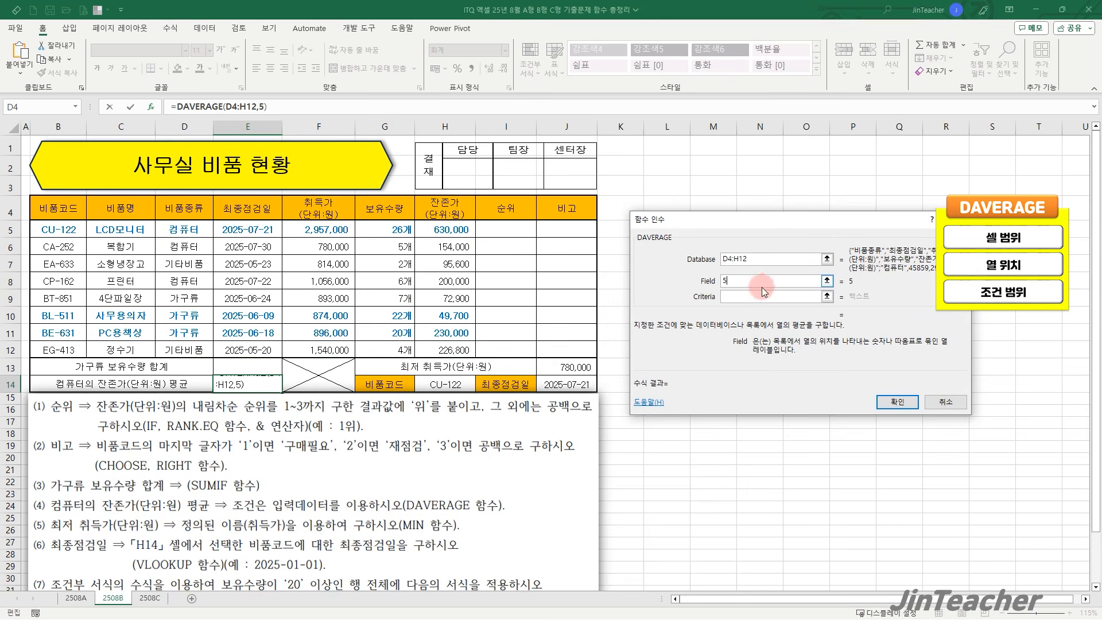
left_click(763, 297)
left_click_drag(189, 216, 190, 233)
left_click(895, 404)
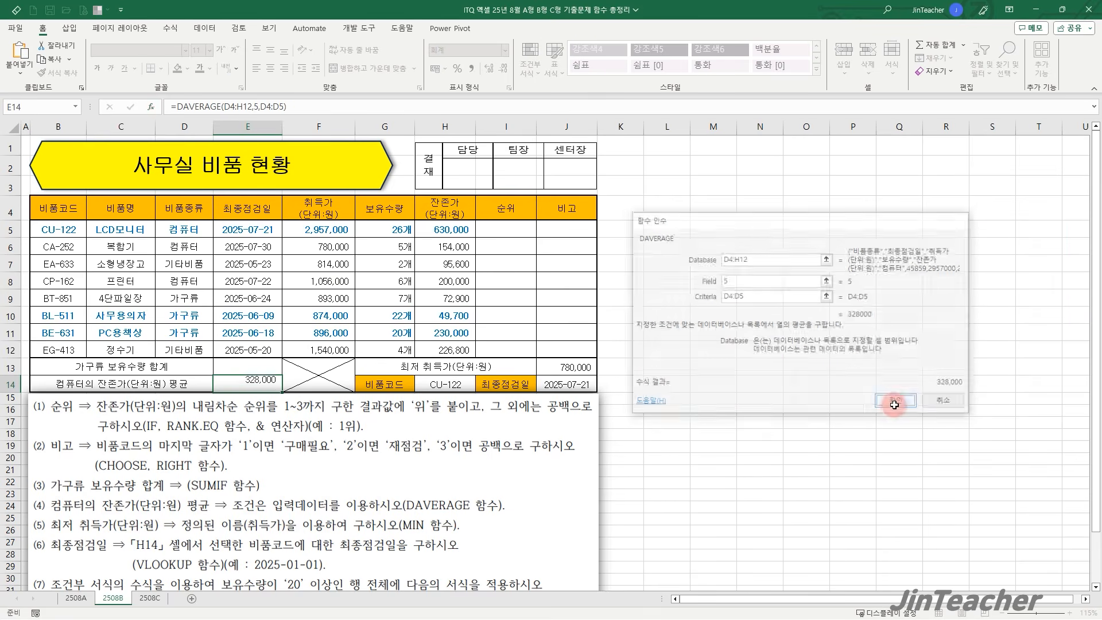
On sheet 2508A, enter the overall unit price average in E13 as =AVERAGE(F5:F12).
left_click(77, 599)
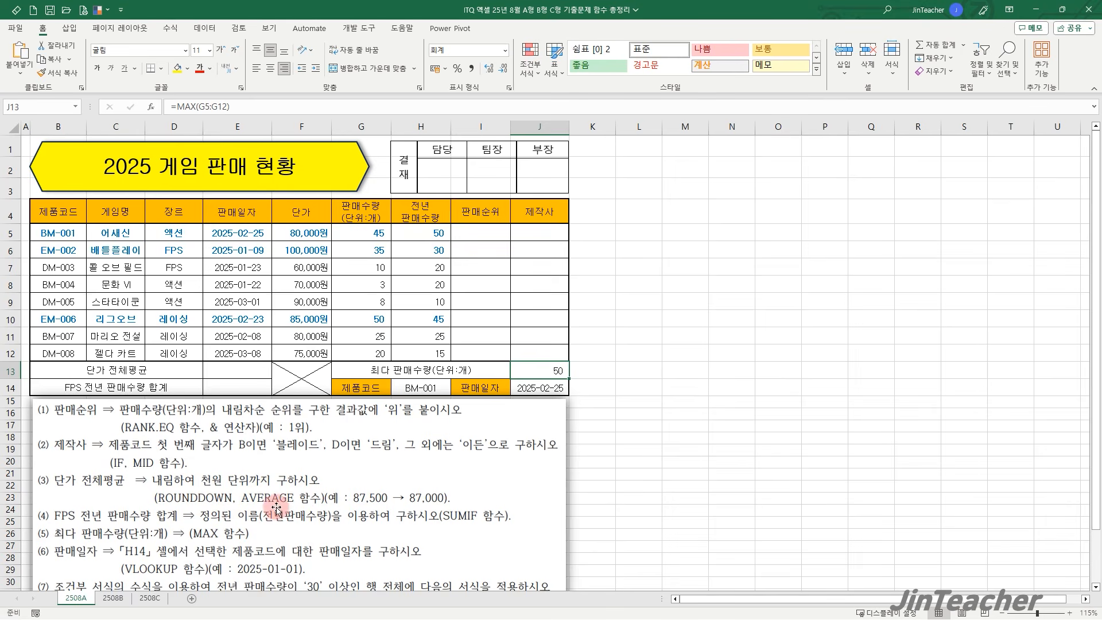
left_click(242, 371)
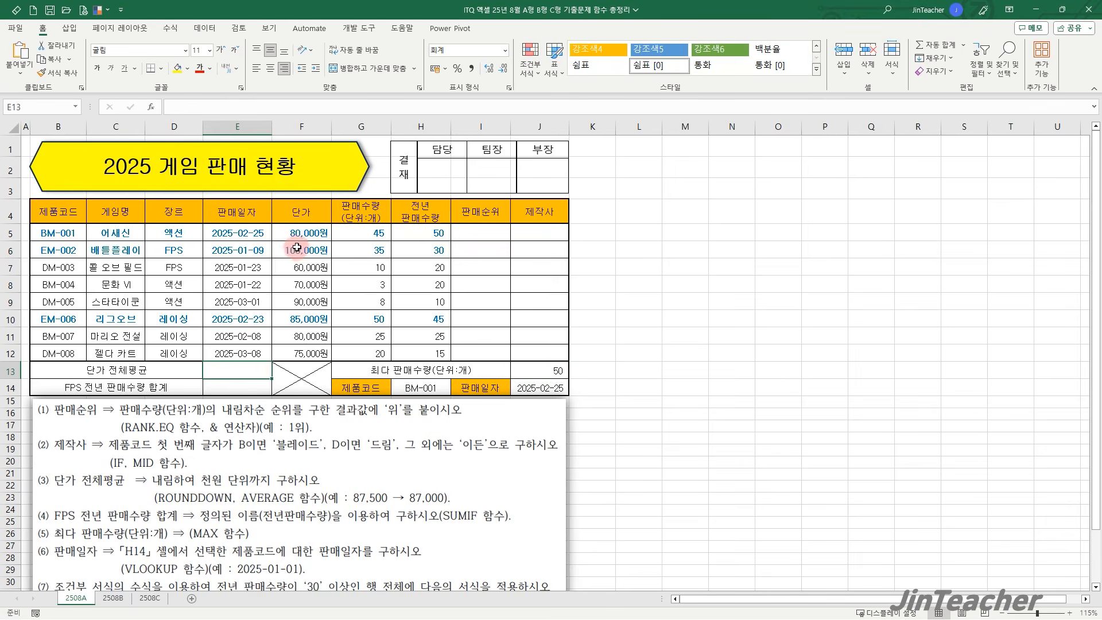
left_click_drag(315, 234, 313, 356)
left_click(240, 369)
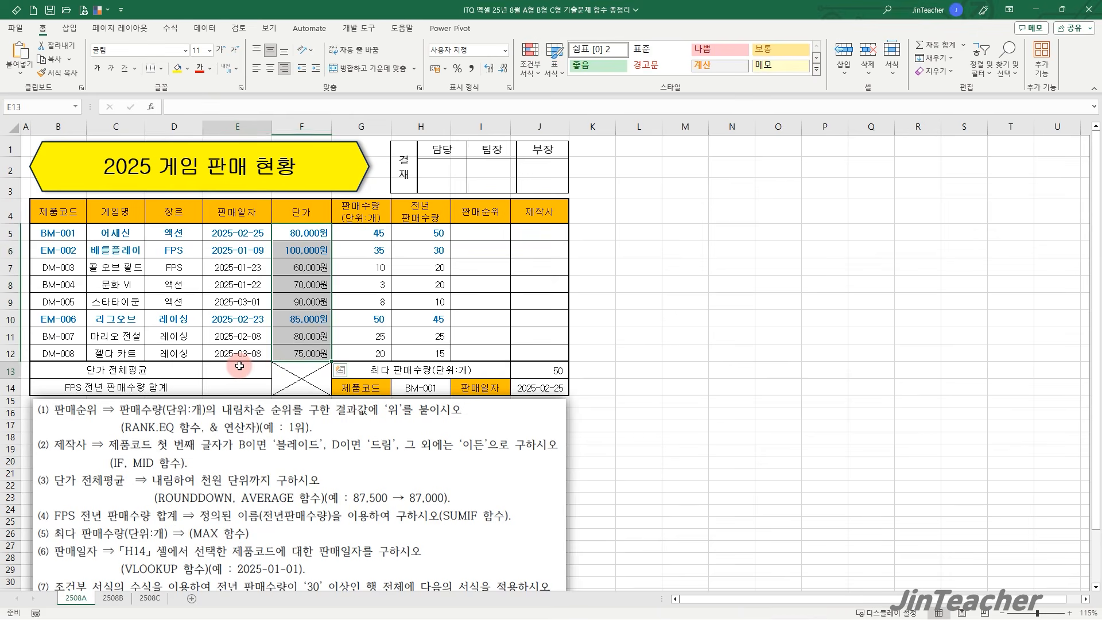
left_click(151, 107)
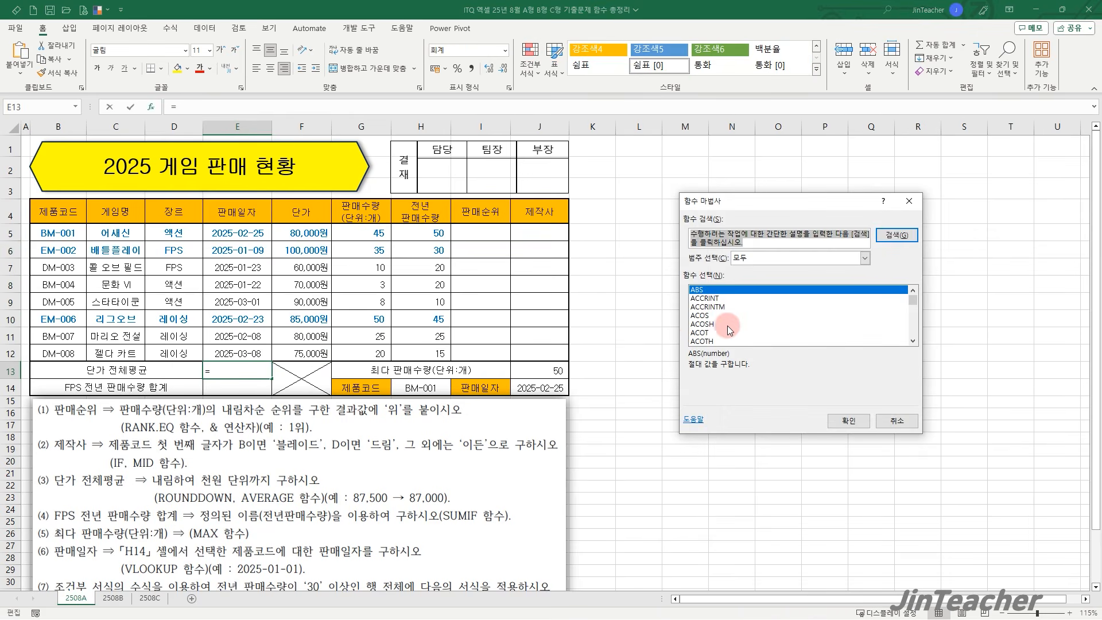
scroll(769, 325, "down", 2)
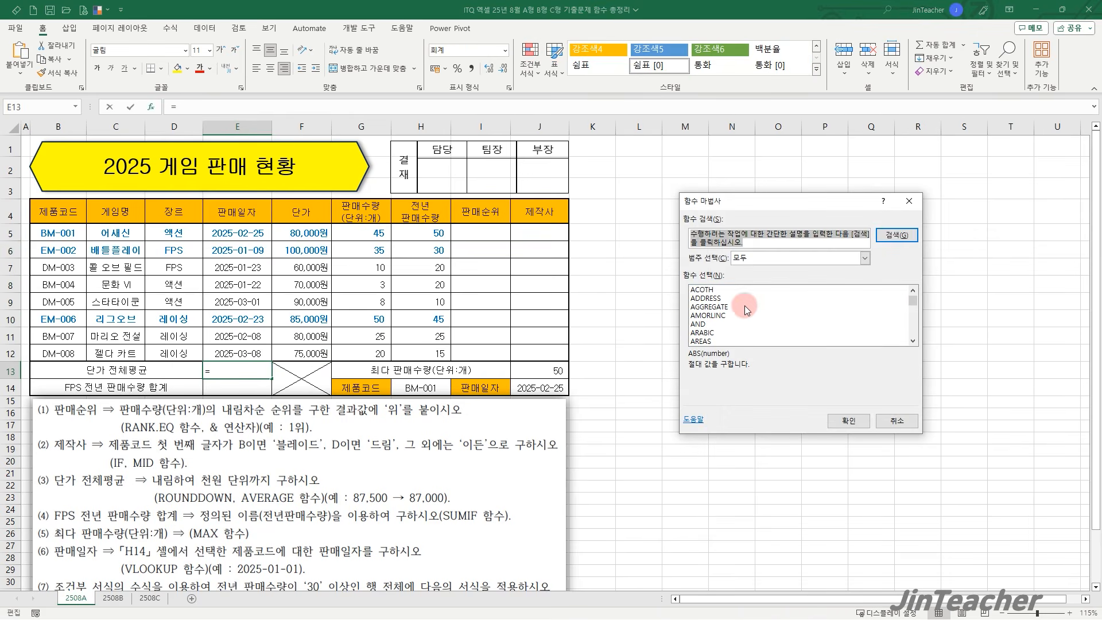
scroll(746, 317, "down", 3)
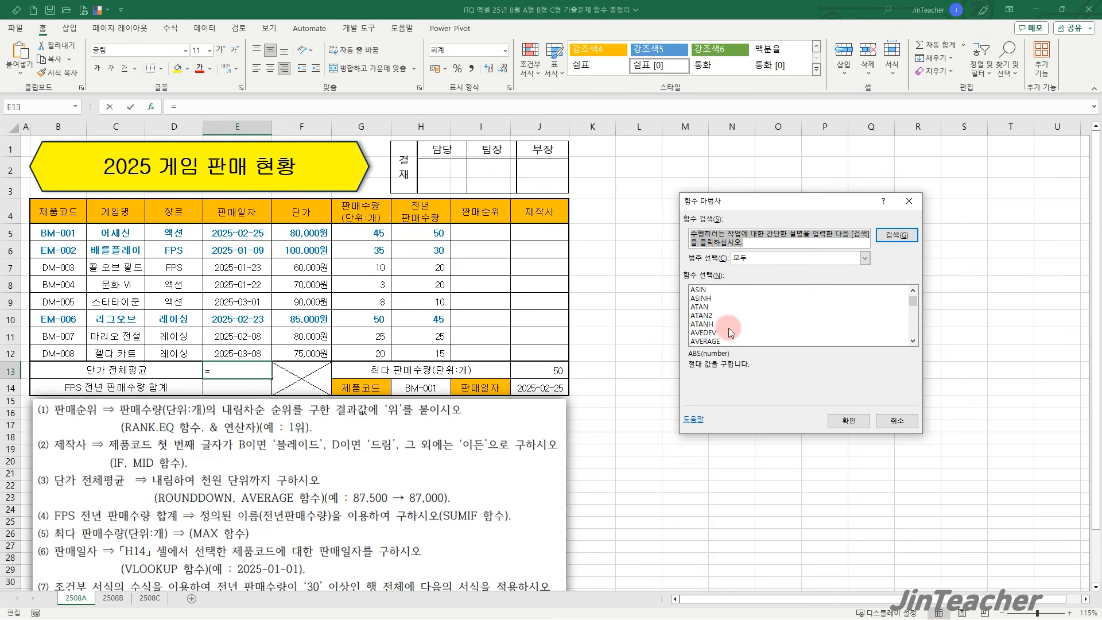
left_click(732, 341)
left_click(832, 421)
left_click_drag(304, 232, 308, 353)
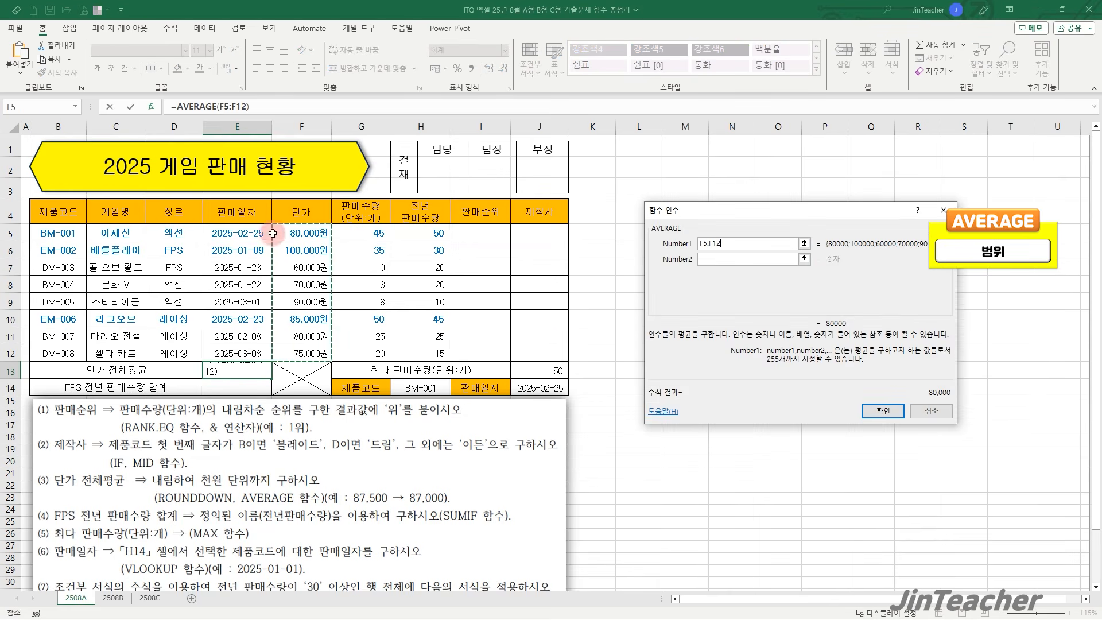
left_click(883, 411)
Cut the AVERAGE expression out of the E13 formula, keeping the equals sign, and insert the ROUNDDOWN function in its place.
left_click_drag(180, 106, 320, 108)
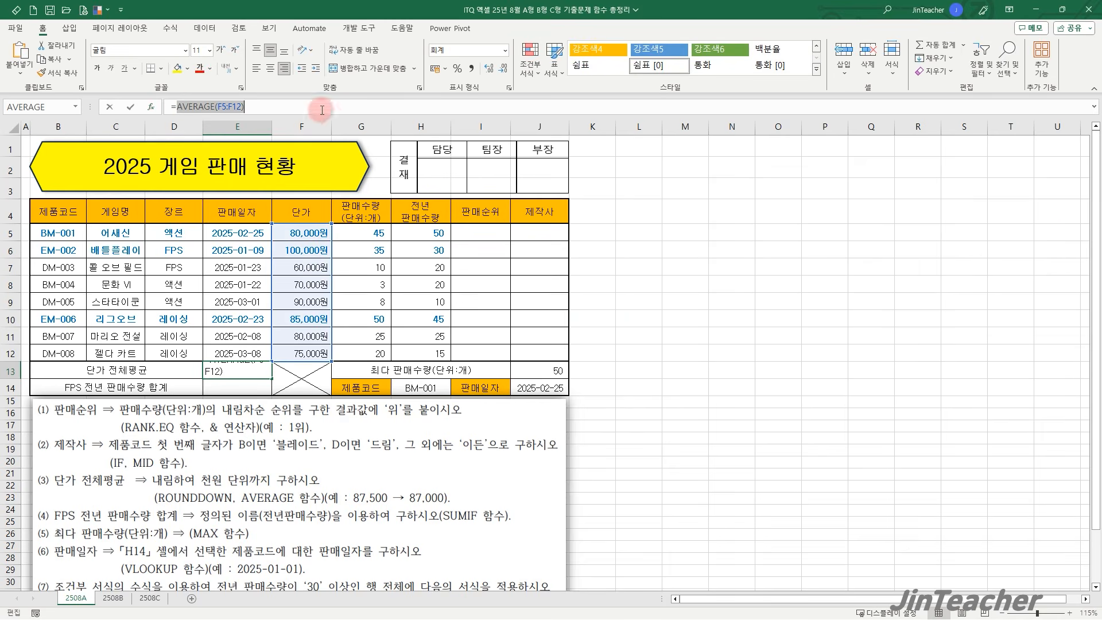
key("Delete")
left_click(154, 109)
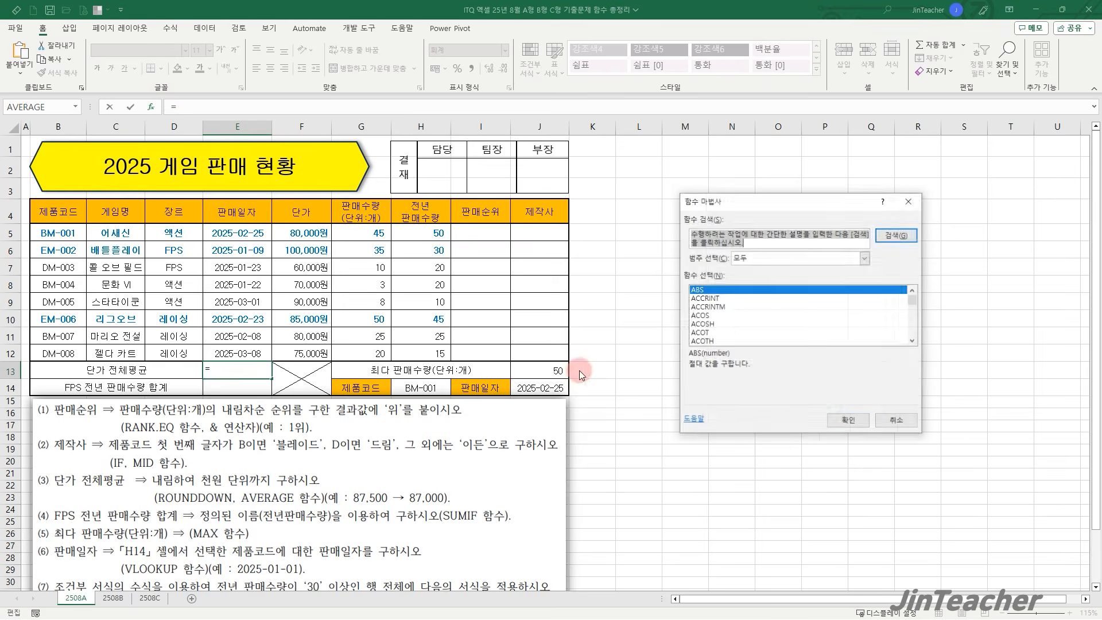
left_click(746, 325)
key("r")
scroll(746, 326, "down", 6)
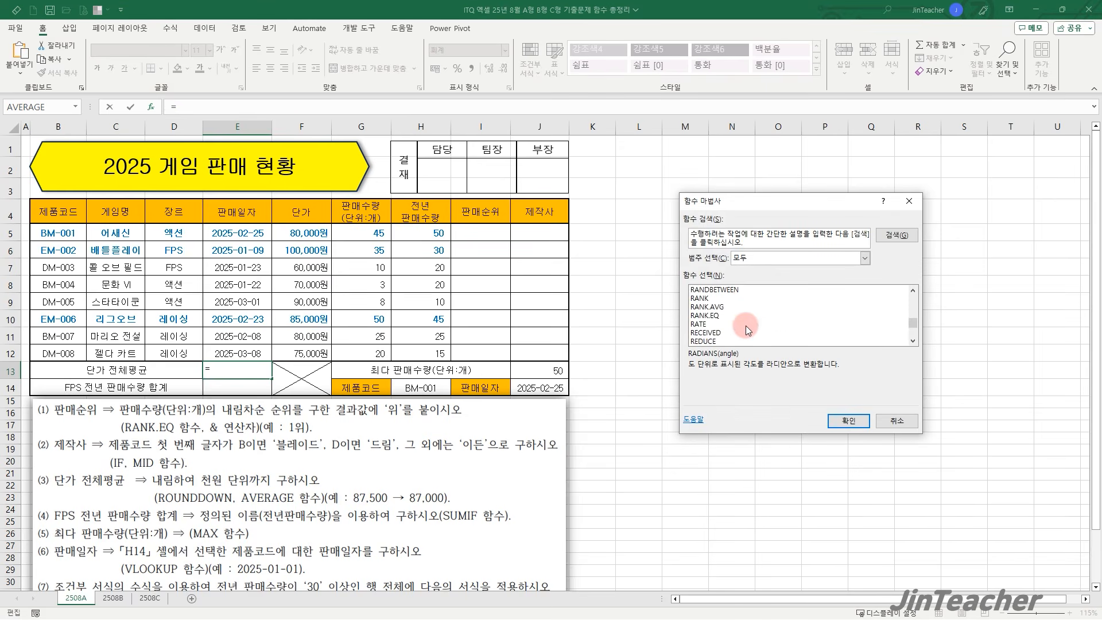
left_click(738, 332)
left_click(840, 422)
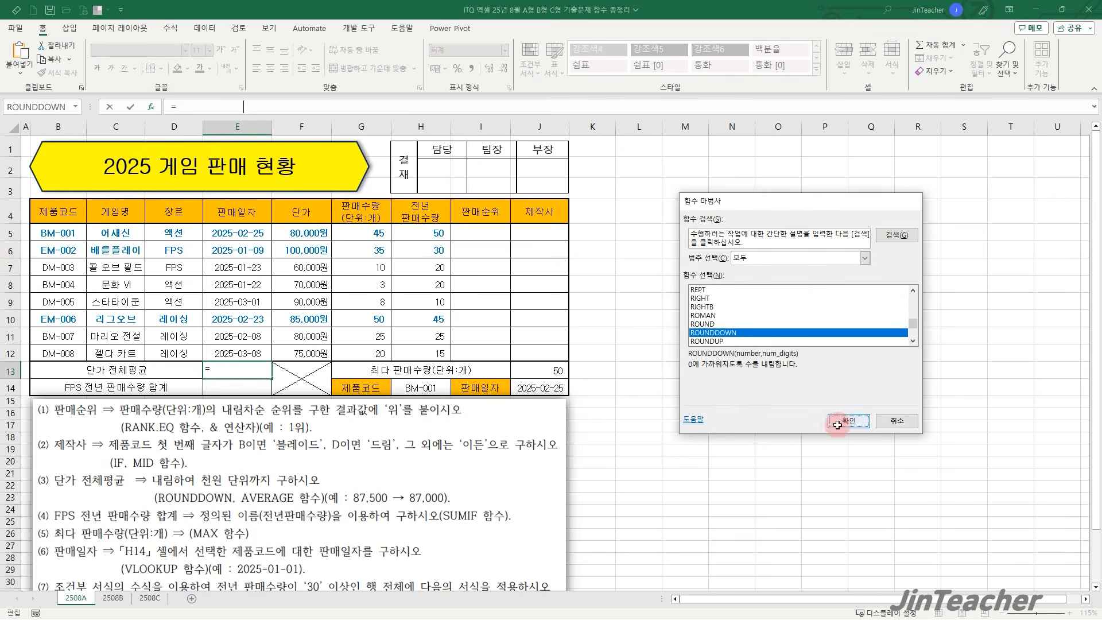
Complete ROUNDDOWN with the cut AVERAGE(F5:F12) expression as the number and -3 as the number of digits.
left_click(725, 268)
type("AVERAGE(F5:F12)")
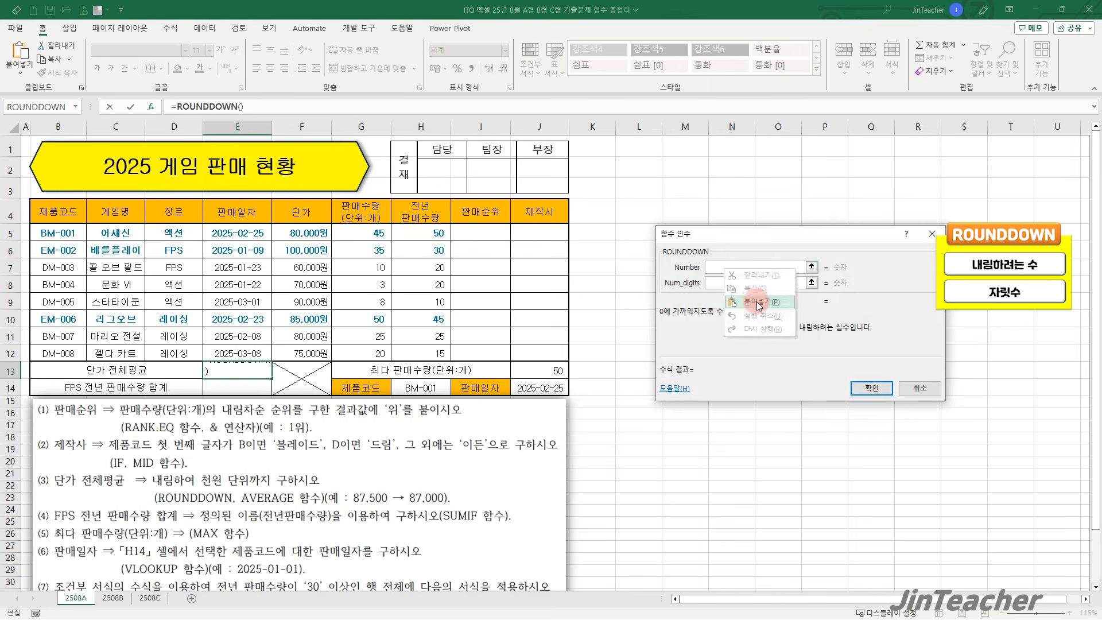
key("Tab")
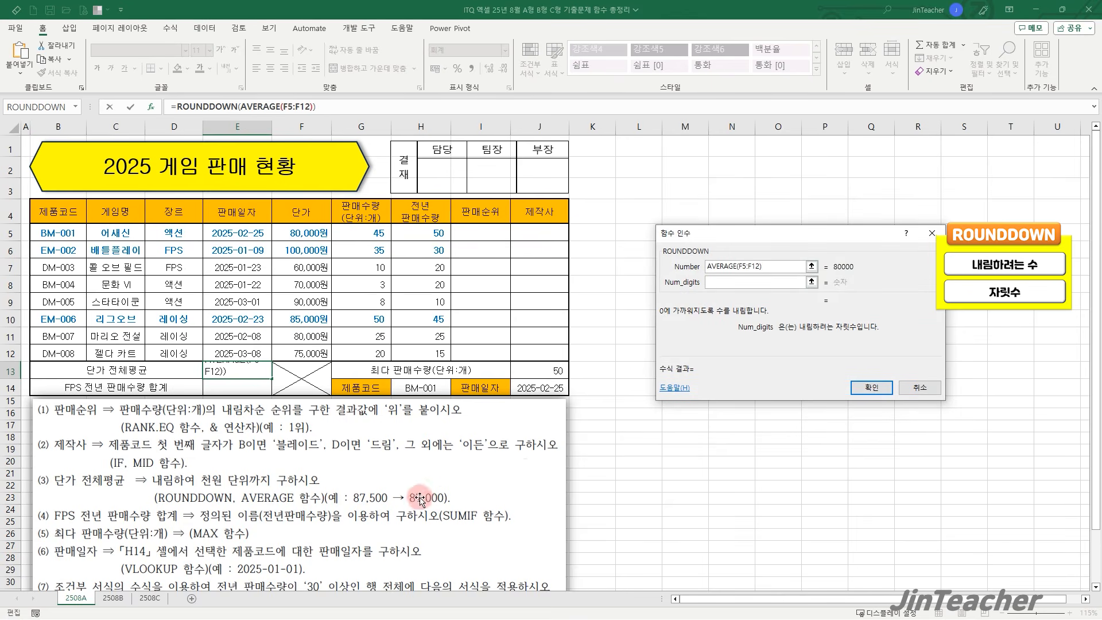
type("-3")
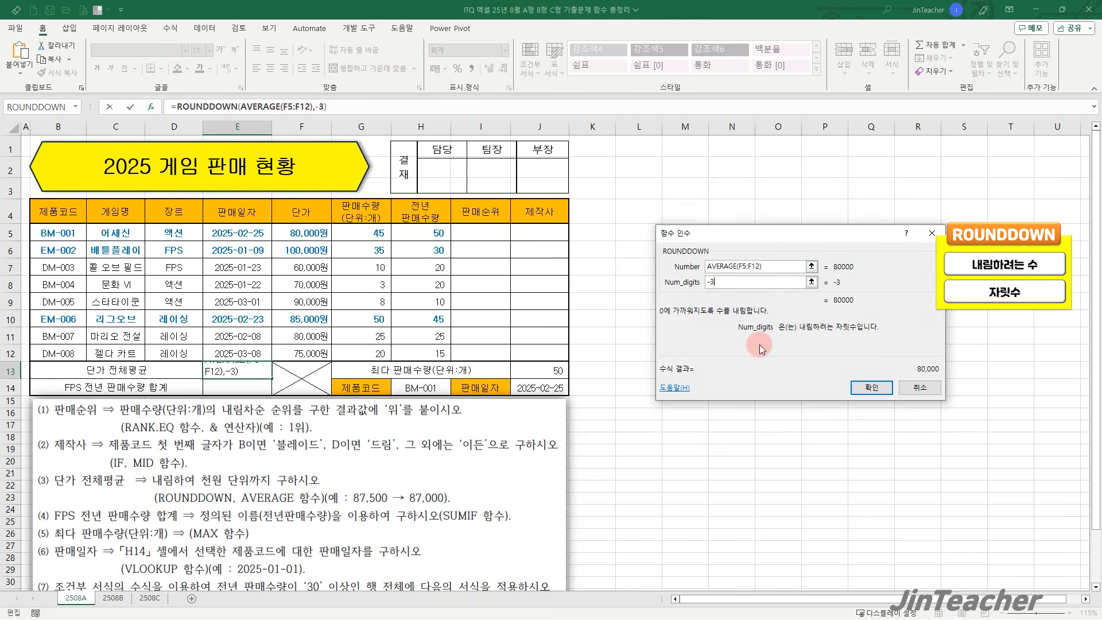
left_click(890, 387)
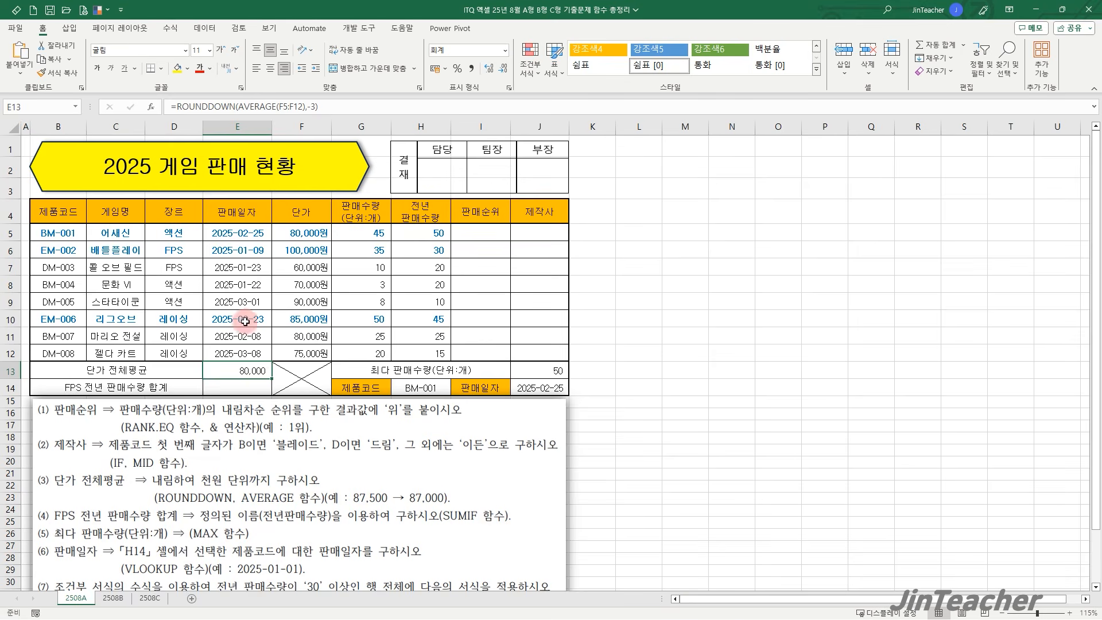
Review the number and digits arguments of the ROUNDDOWN formula in E13.
left_click(189, 107)
left_click(151, 107)
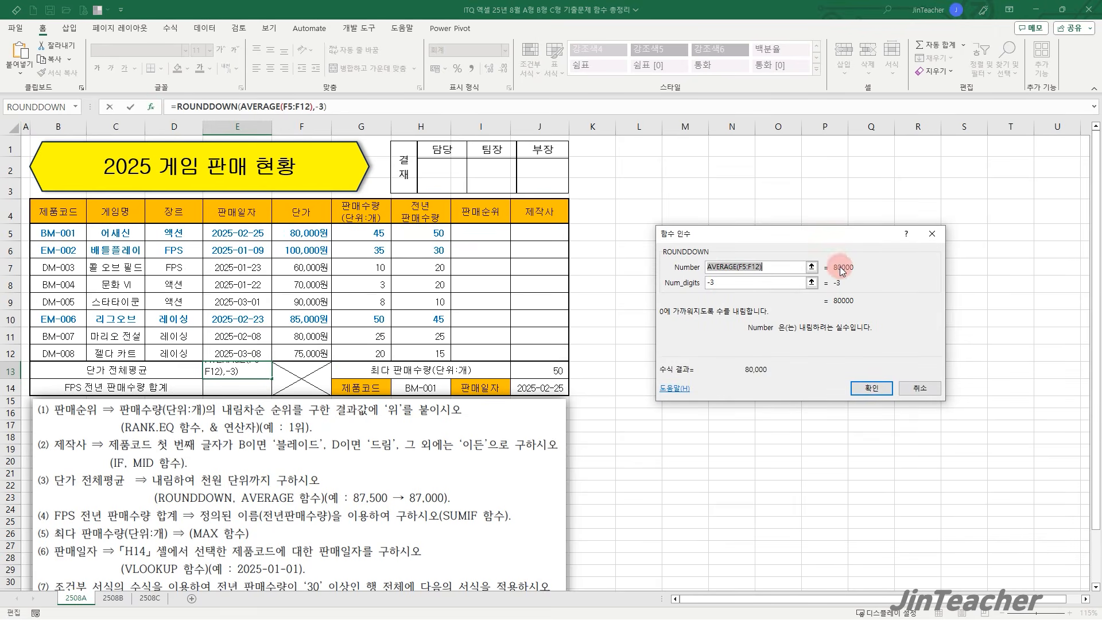
left_click(725, 284)
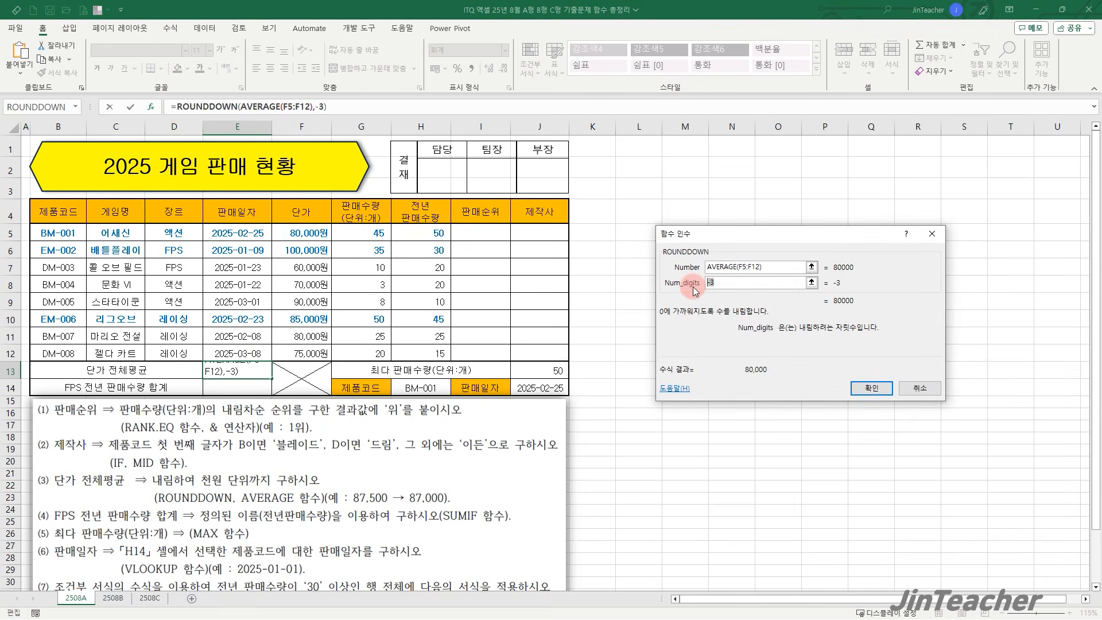
left_click(872, 388)
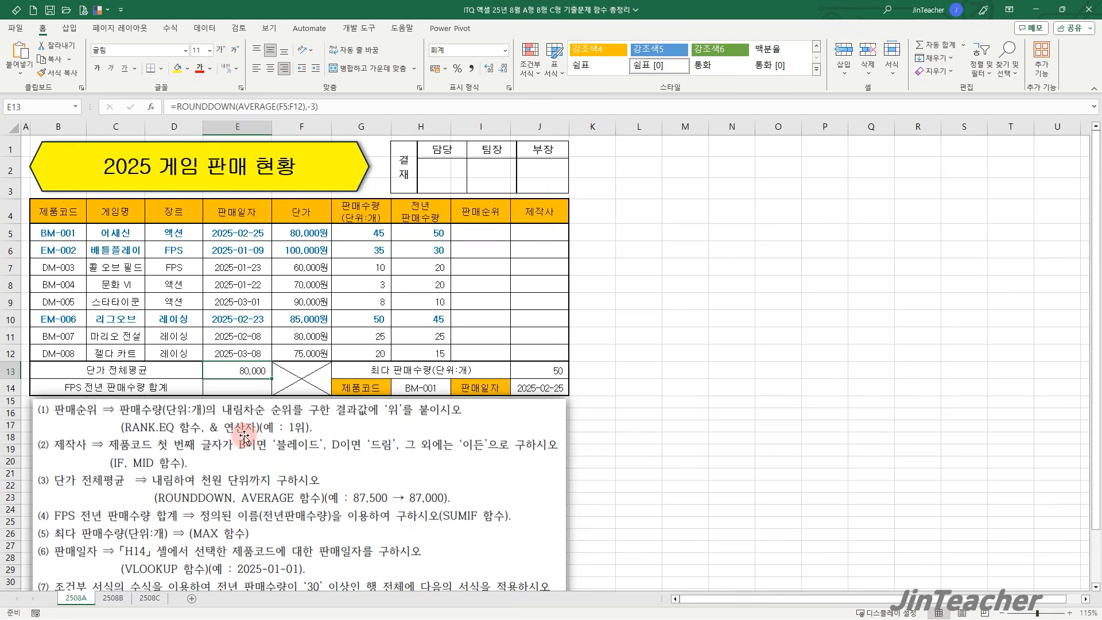
Insert the SUMIF function in E14 for the FPS previous-year sales quantity total.
left_click_drag(184, 233, 181, 350)
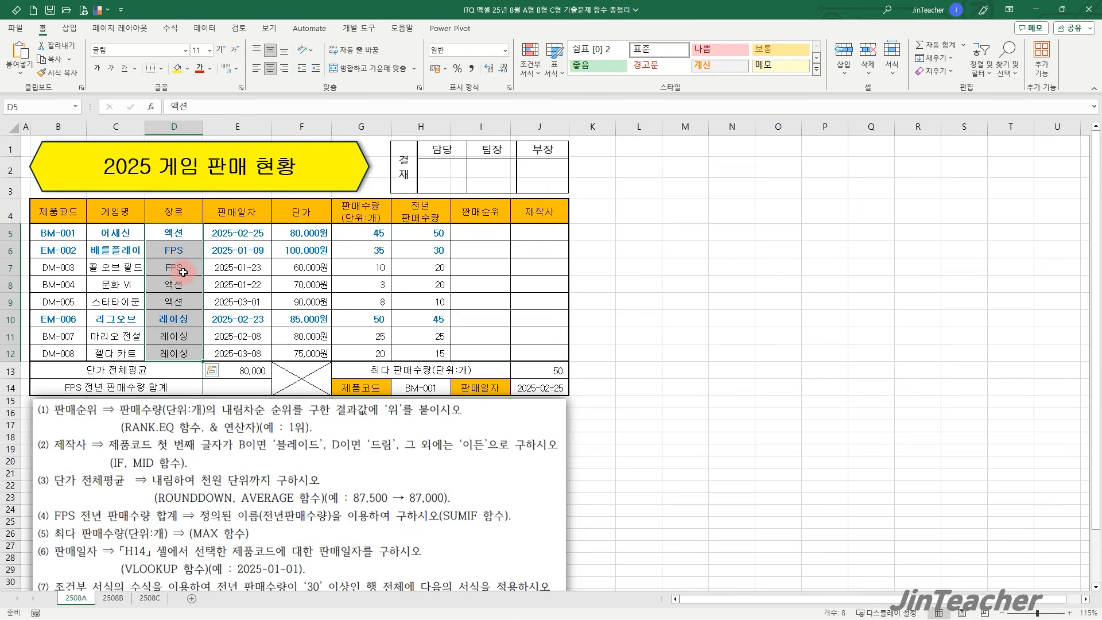
left_click(182, 250)
left_click_drag(425, 233, 429, 354)
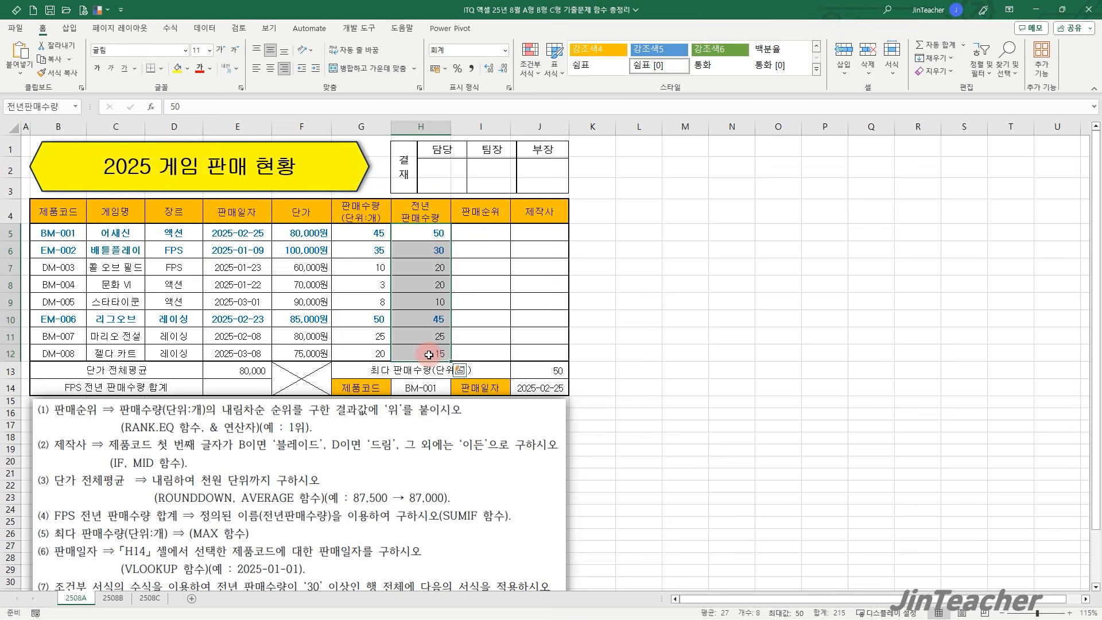
left_click(231, 383)
left_click(150, 105)
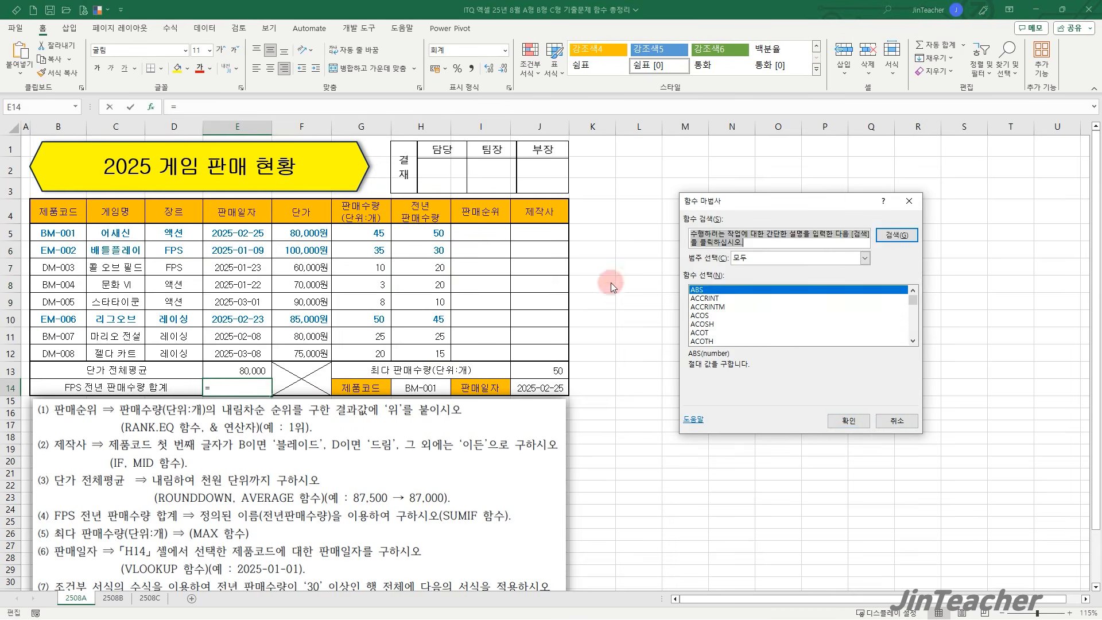
left_click(762, 327)
key("s")
scroll(753, 327, "down", 3)
scroll(752, 326, "down", 10)
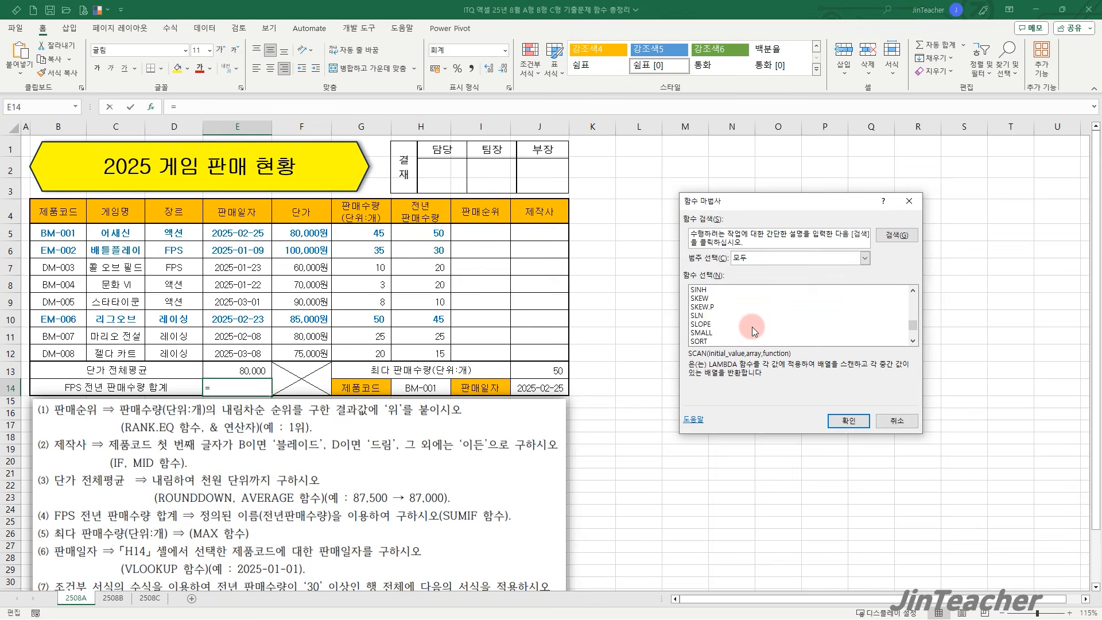
left_click(711, 300)
left_click(849, 421)
Complete the FPS total as =SUMIF(D5:D12,D6,전년판매수량), using the named range H5:H12 as the sum range.
left_click(730, 276)
left_click(730, 290)
left_click(731, 262)
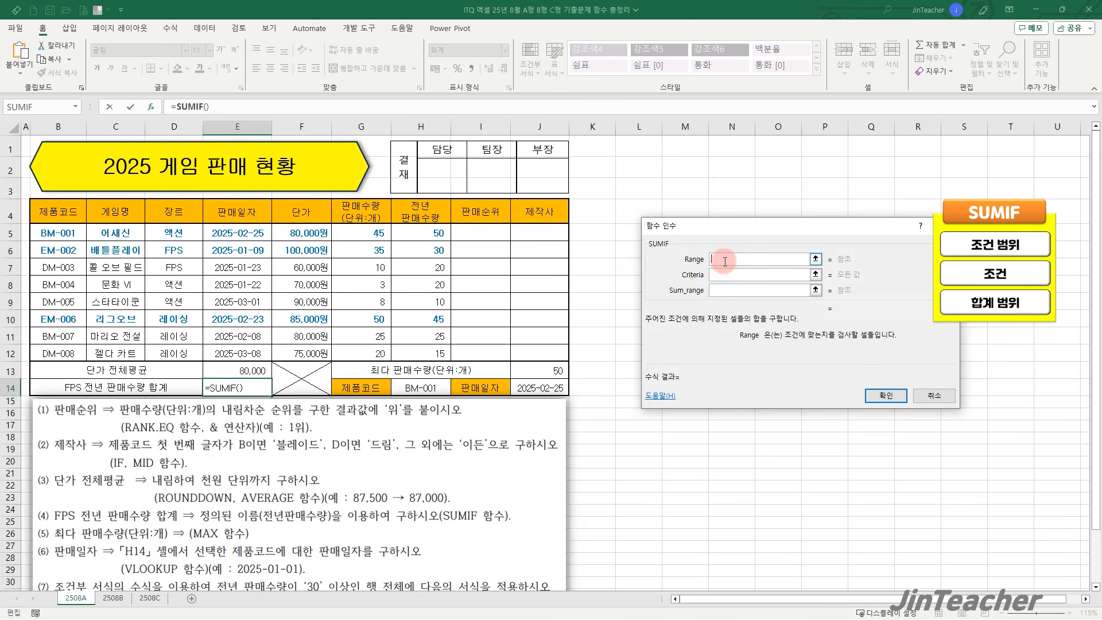
left_click_drag(174, 232, 174, 353)
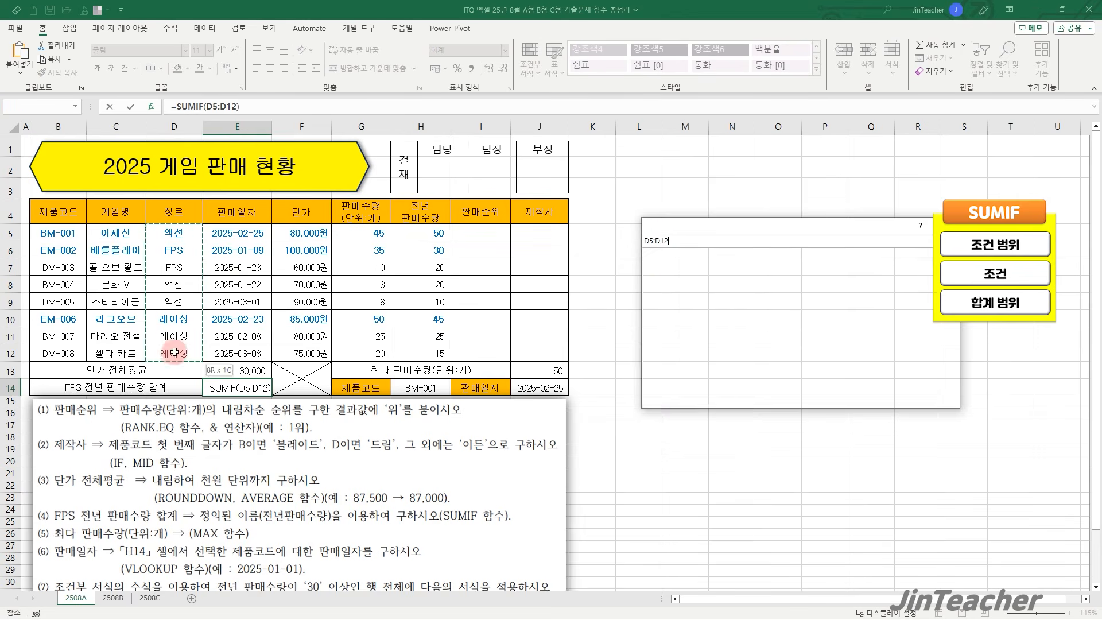
left_click(732, 274)
left_click(165, 253)
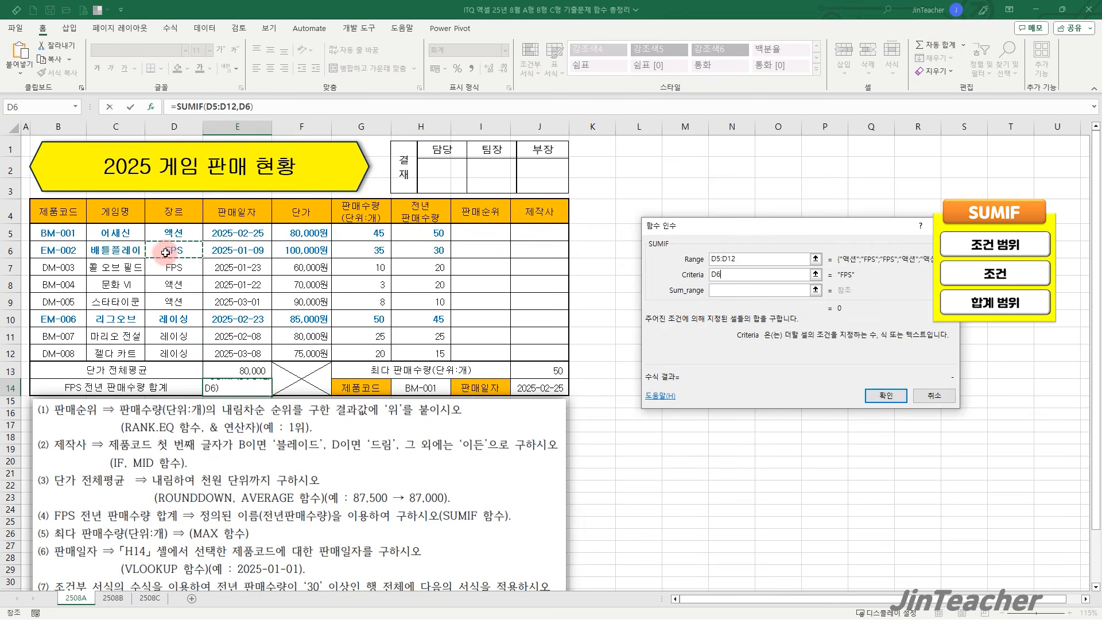
left_click(735, 290)
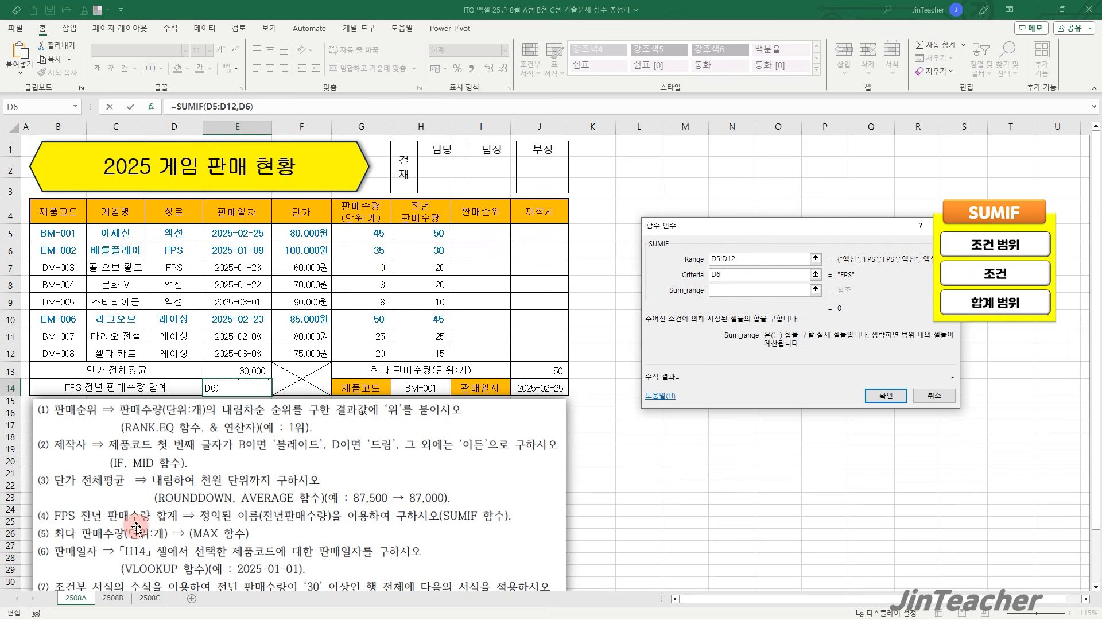
left_click_drag(431, 232, 419, 352)
left_click(885, 395)
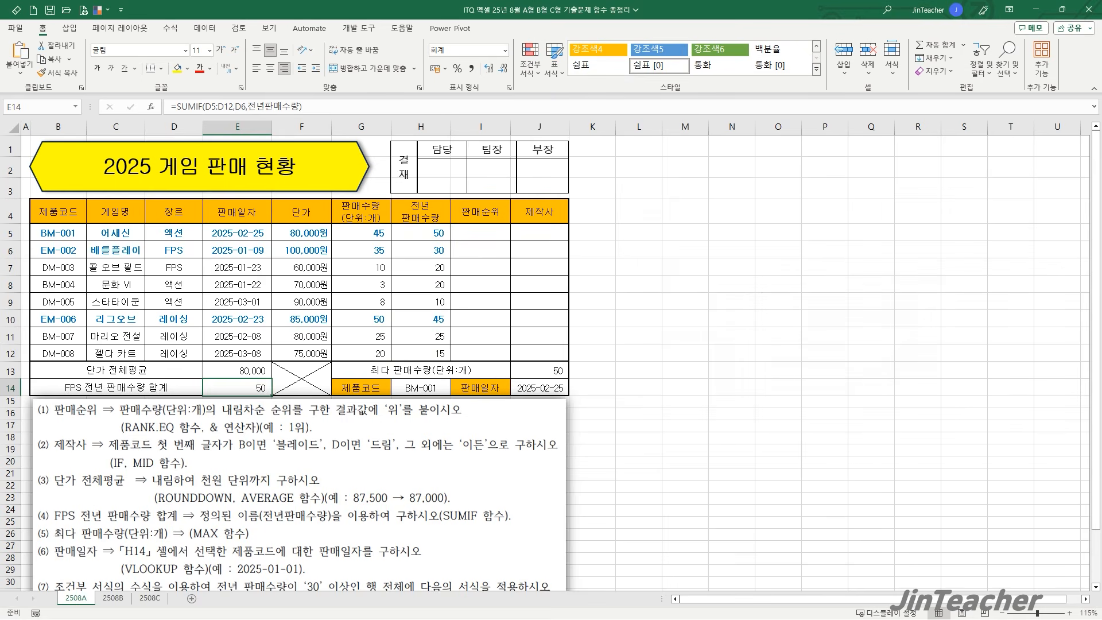
On sheet 2508B, insert the SUMIF function in E13 for the total quantity held of furniture (가구류).
left_click(110, 598)
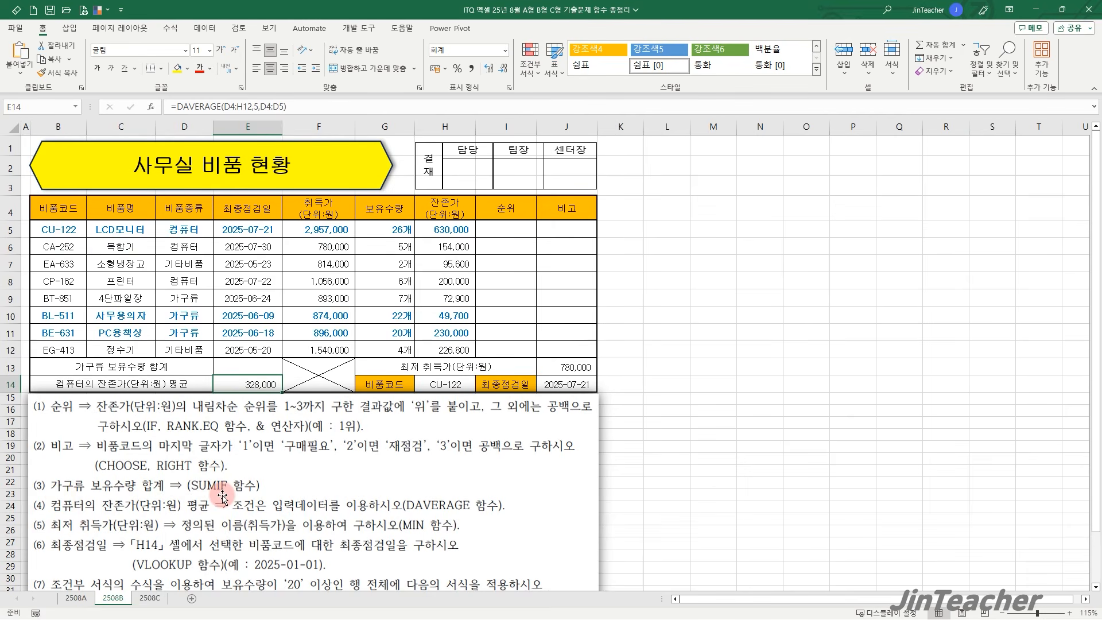
left_click_drag(184, 229, 374, 321)
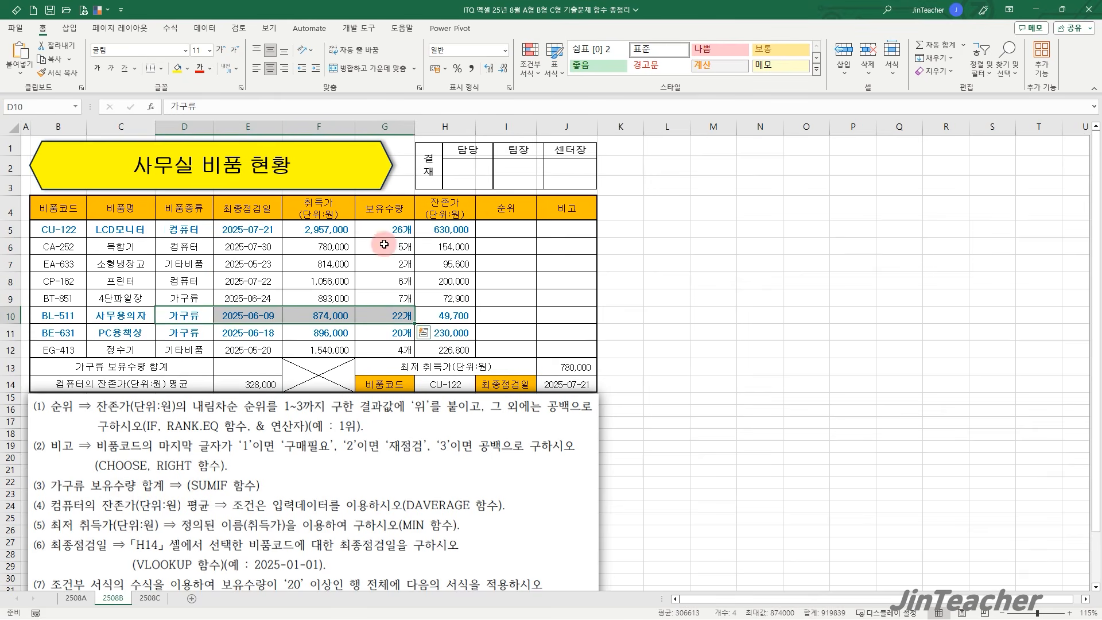
left_click(244, 364)
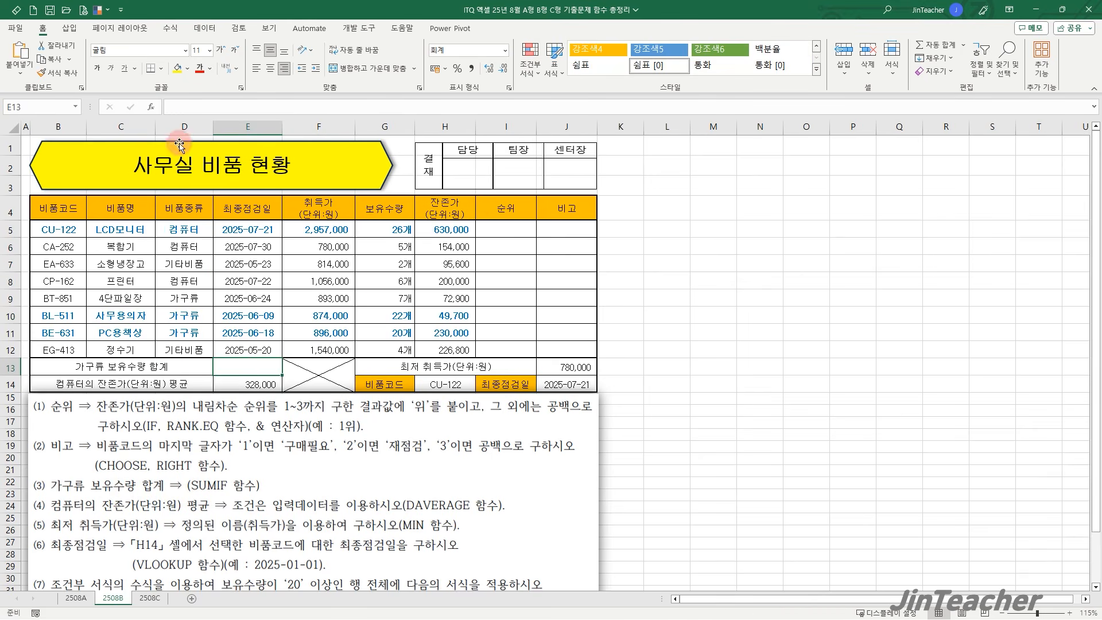
left_click(151, 107)
left_click(728, 326)
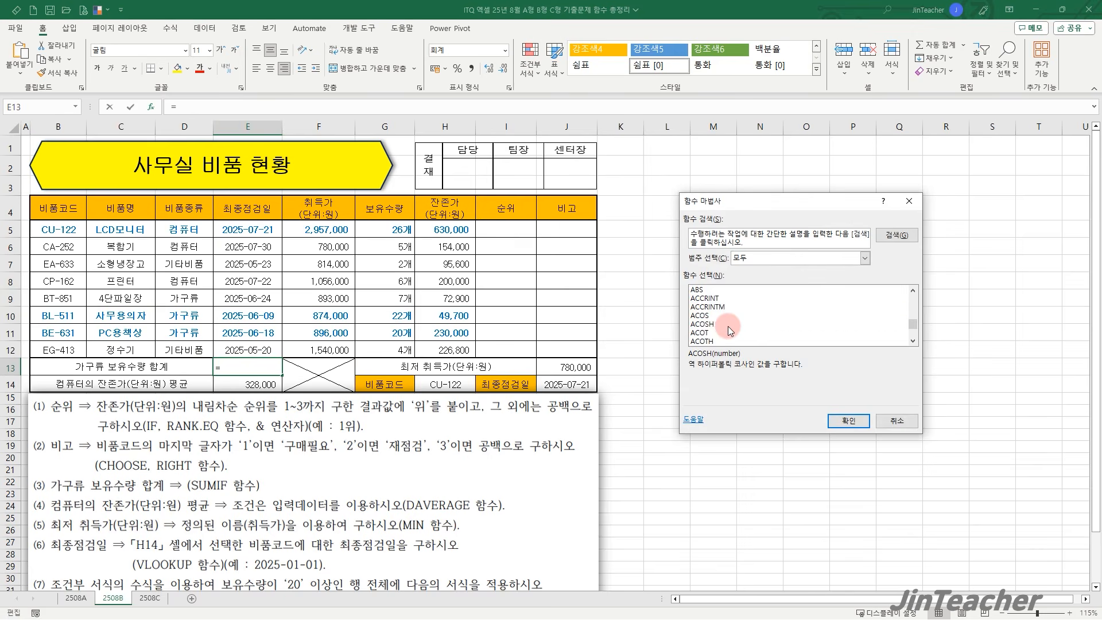
key("s")
scroll(728, 326, "down", 8)
scroll(728, 326, "down", 5)
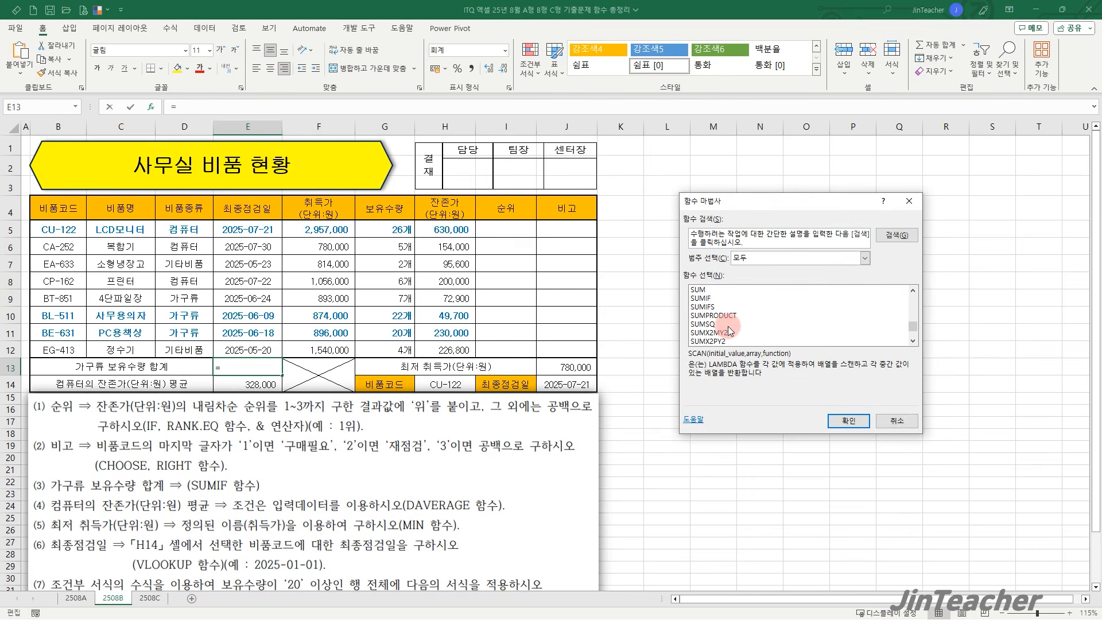
left_click(701, 298)
left_click(849, 420)
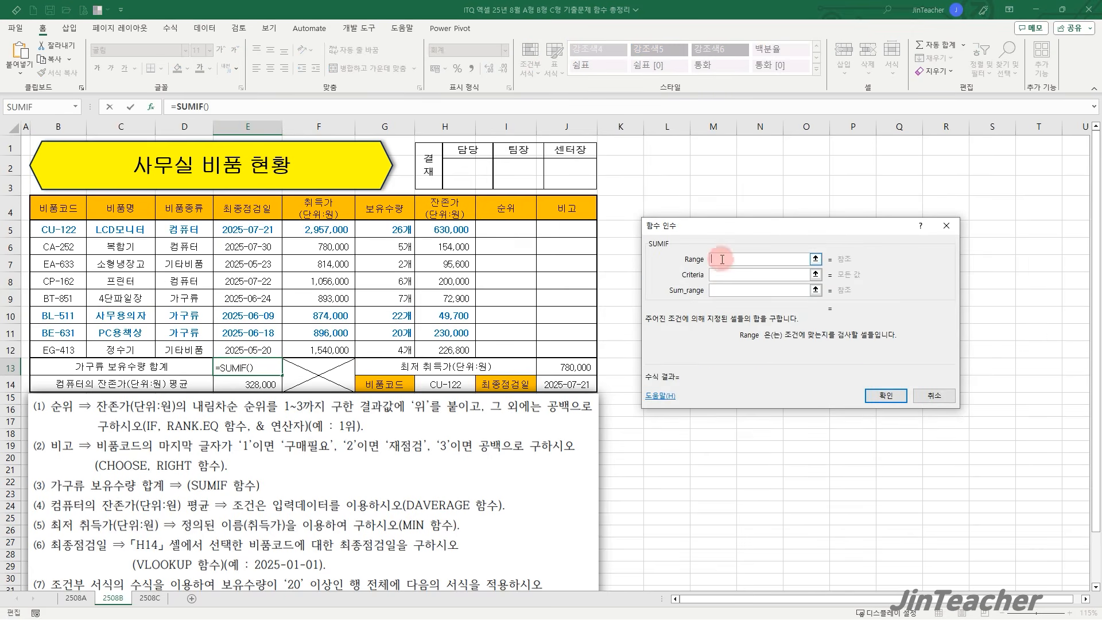
Complete the furniture quantity total as =SUMIF(D5:D12,D10,G5:G12).
left_click_drag(183, 230, 183, 349)
key("Tab")
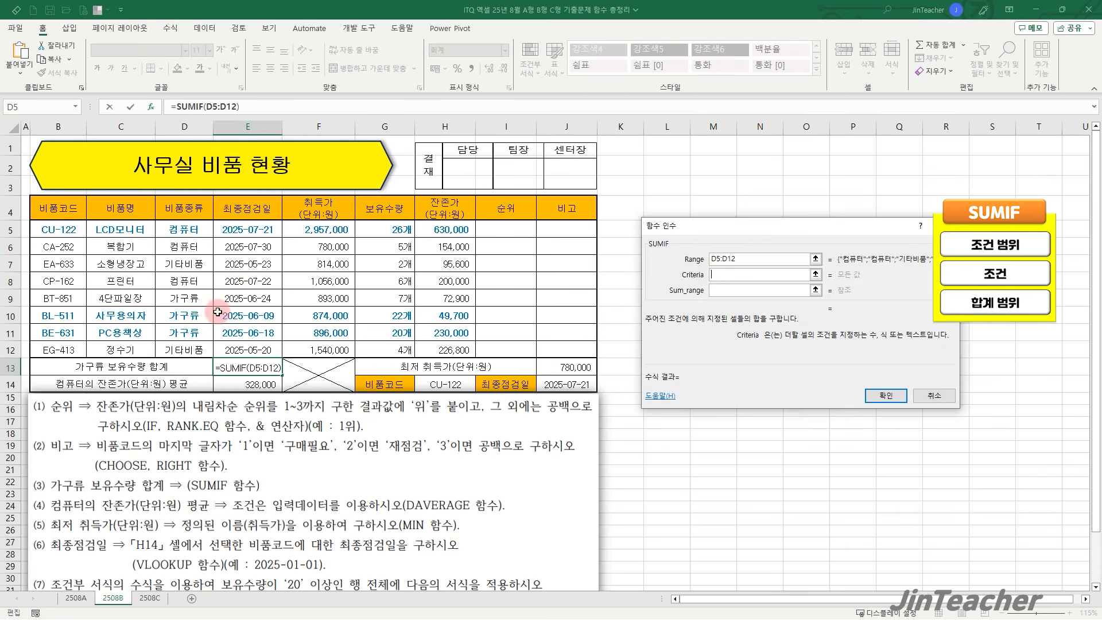
left_click(197, 318)
left_click(751, 290)
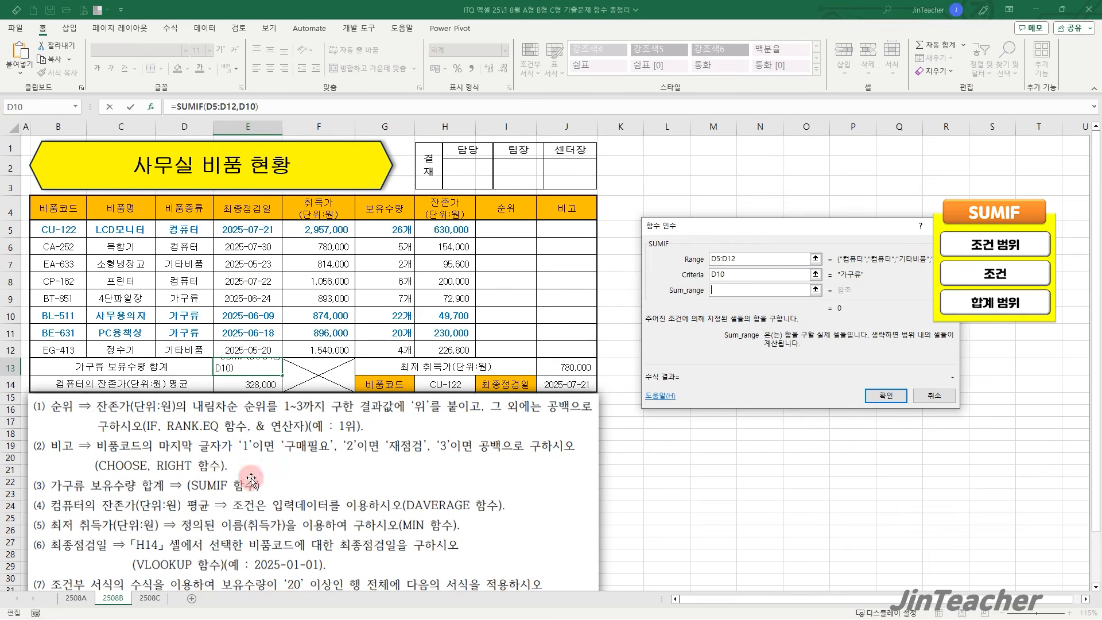
left_click_drag(393, 229, 390, 349)
left_click(877, 392)
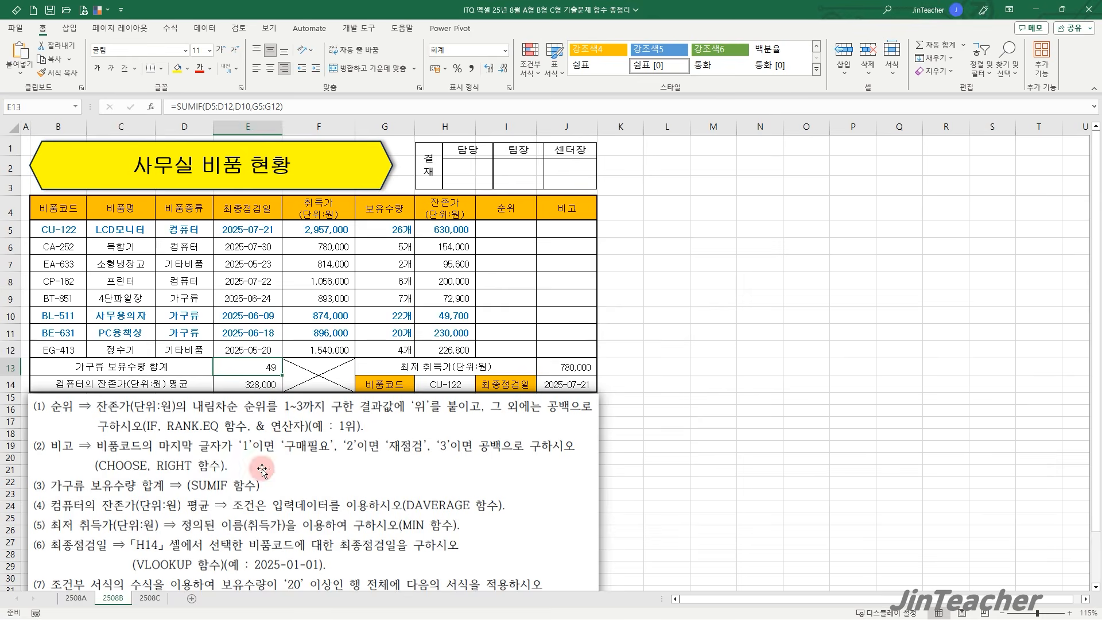
On sheet 2508C, check the named range 나이 over F5:F12 and insert the COUNTIF function in E13 for members aged 40 or over.
left_click(151, 597)
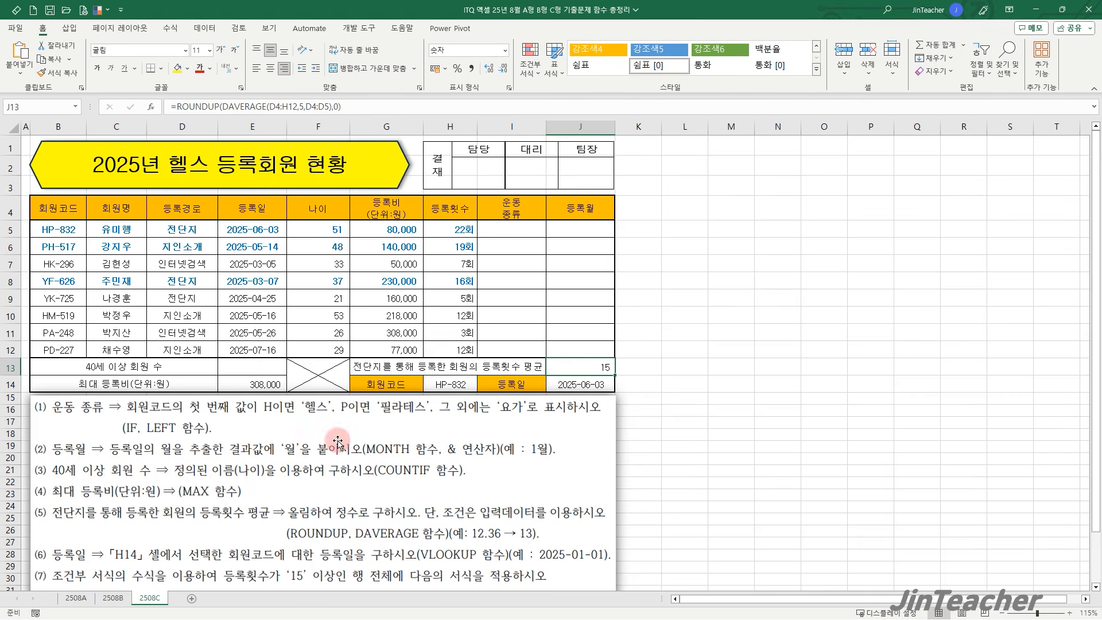
left_click_drag(330, 229, 326, 349)
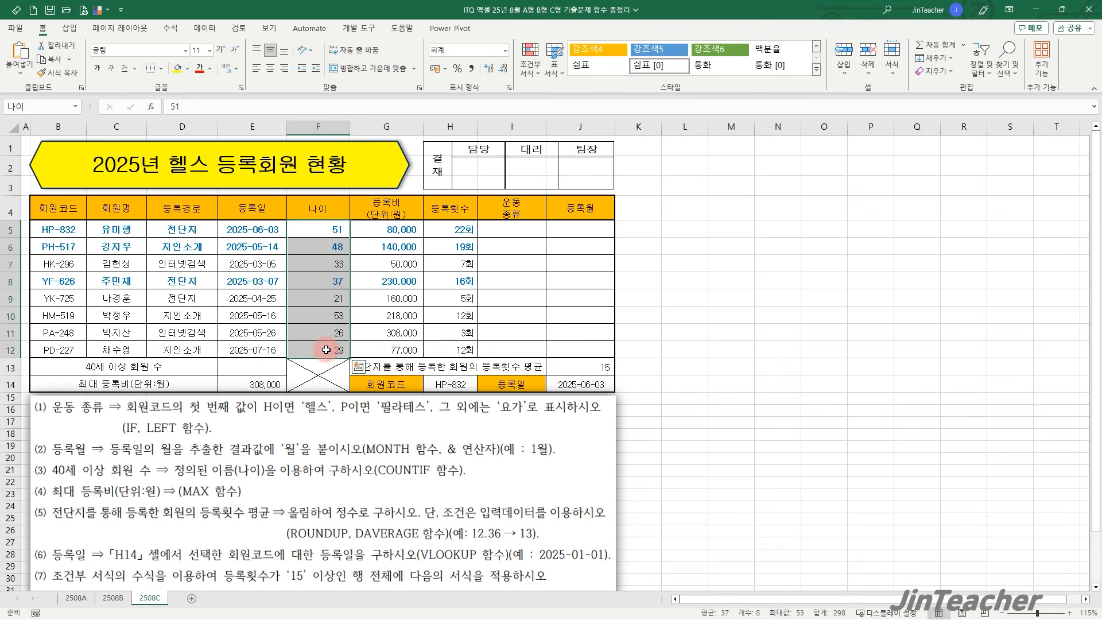
left_click(253, 367)
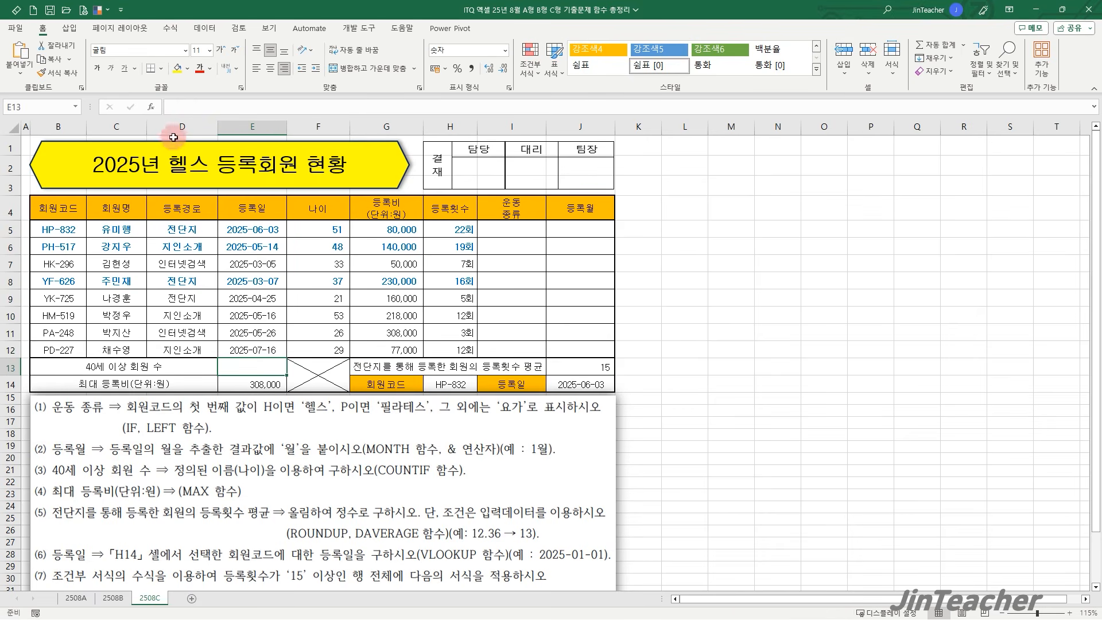
left_click(151, 107)
left_click(712, 332)
scroll(719, 334, "down", 3)
scroll(723, 330, "down", 8)
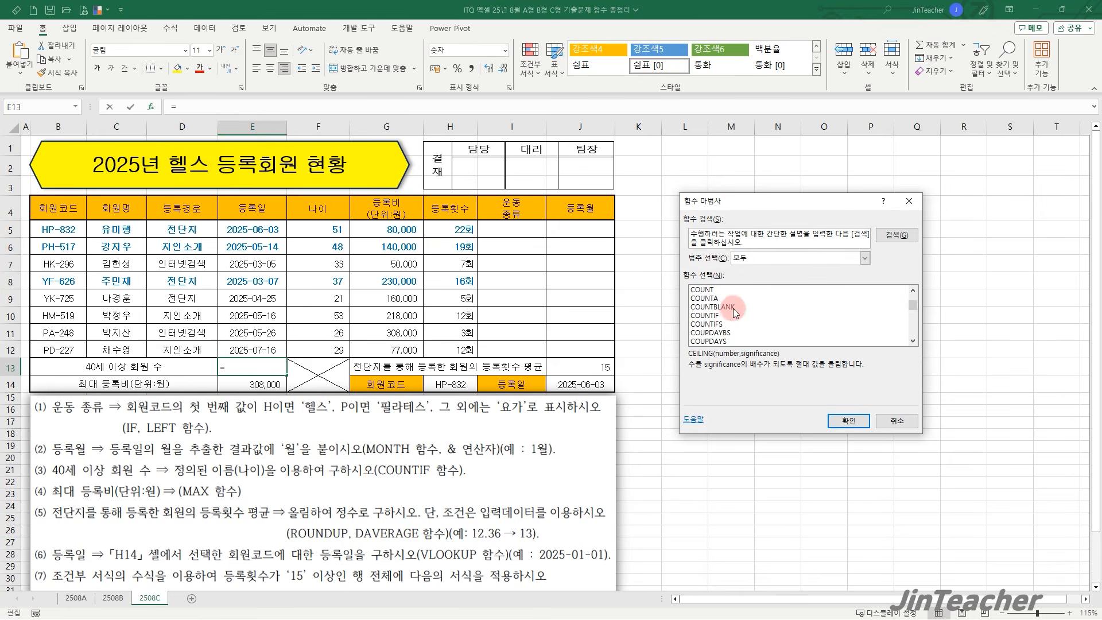
left_click(735, 316)
left_click(848, 421)
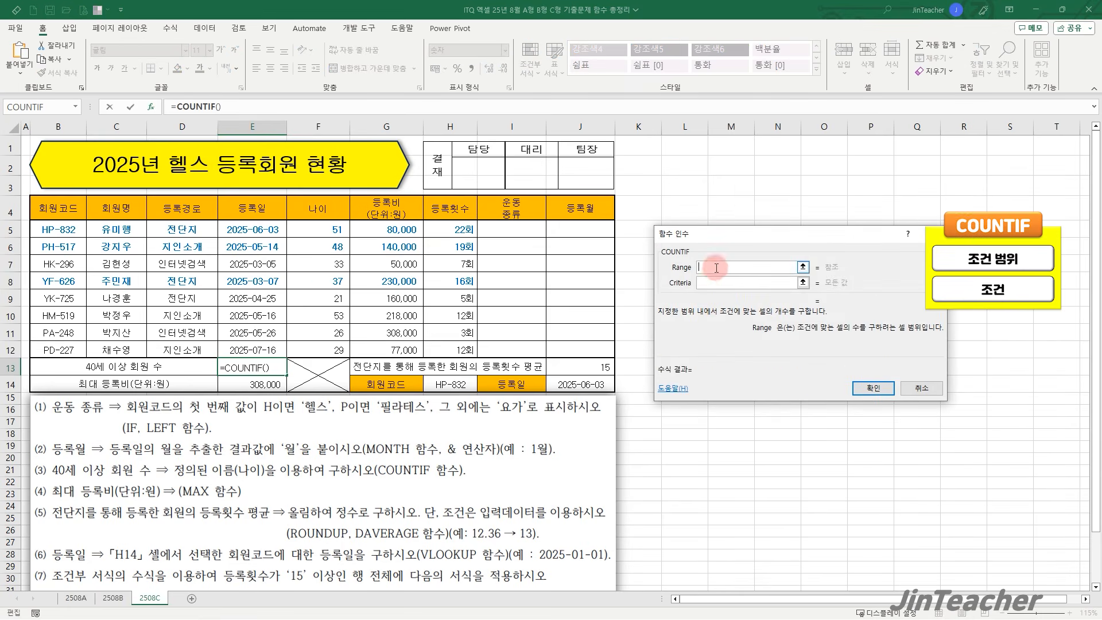
Complete the member count as =COUNTIF(나이,">=40"), using the named range 나이 as the range.
left_click_drag(338, 230, 320, 346)
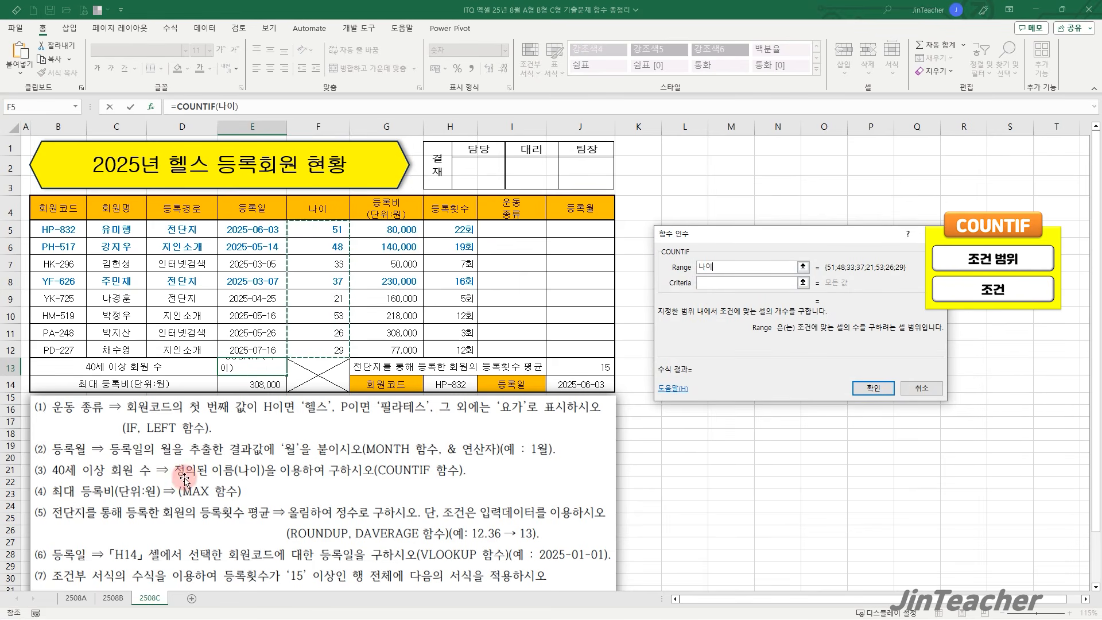
left_click(757, 284)
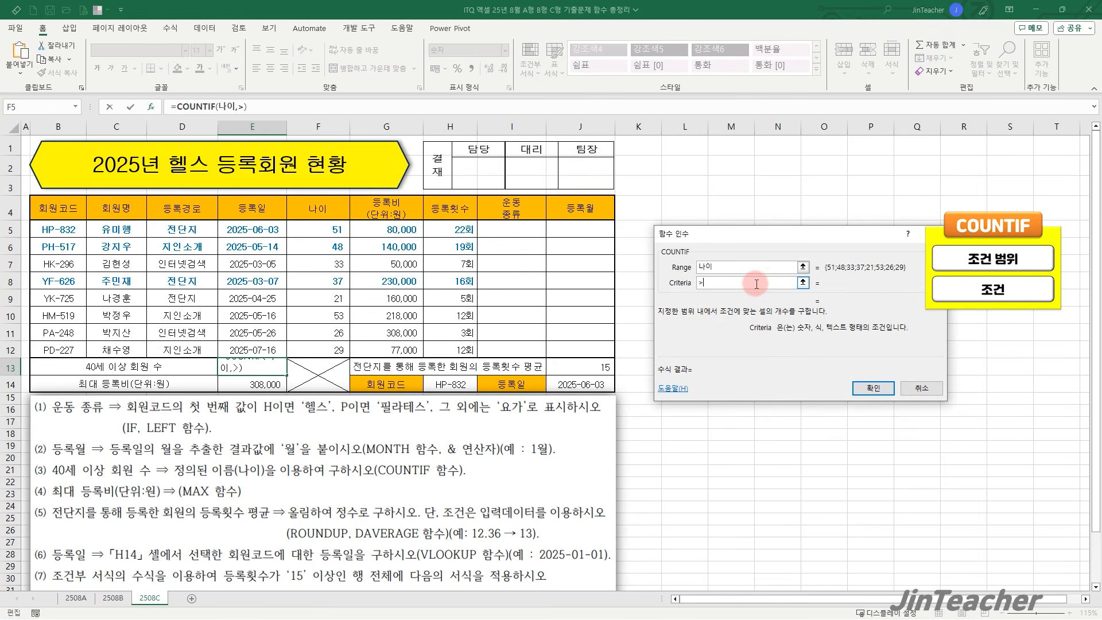
left_click(873, 388)
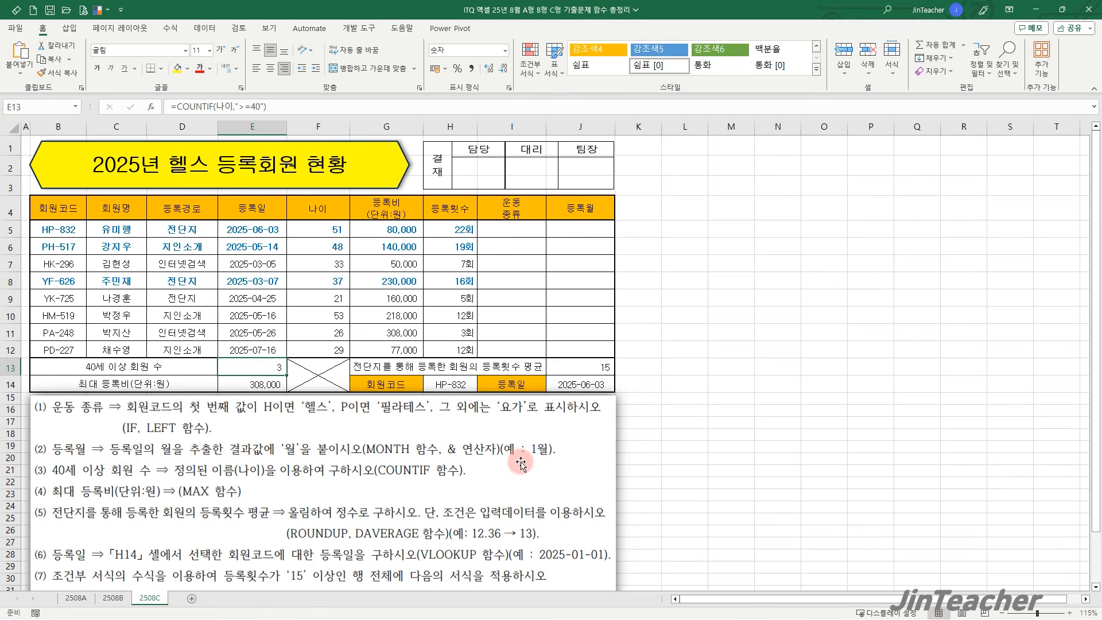
Insert the MONTH function in J5 for the registration month (등록월).
left_click(597, 230)
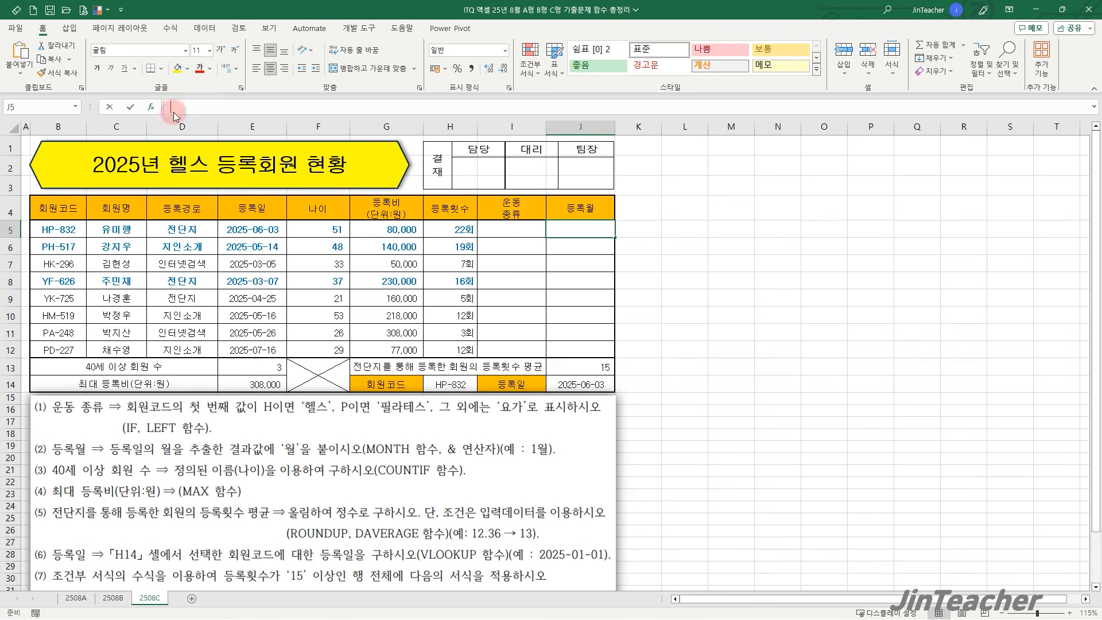
left_click(152, 107)
left_click(712, 323)
key("m")
scroll(722, 326, "down", 2)
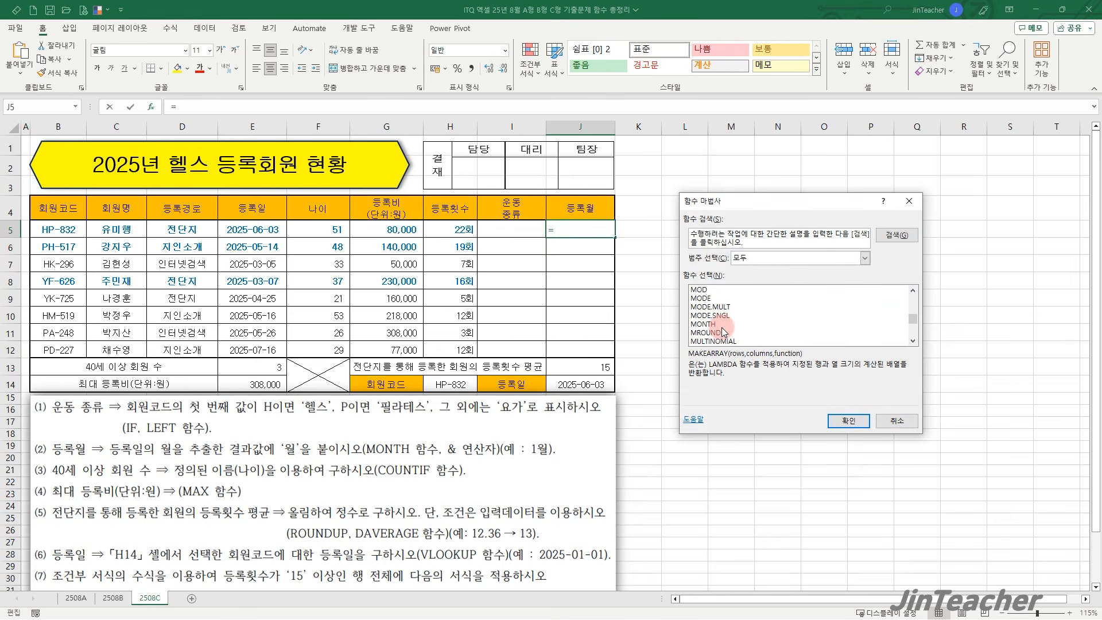
scroll(725, 321, "down", 2)
left_click(725, 324)
left_click(849, 422)
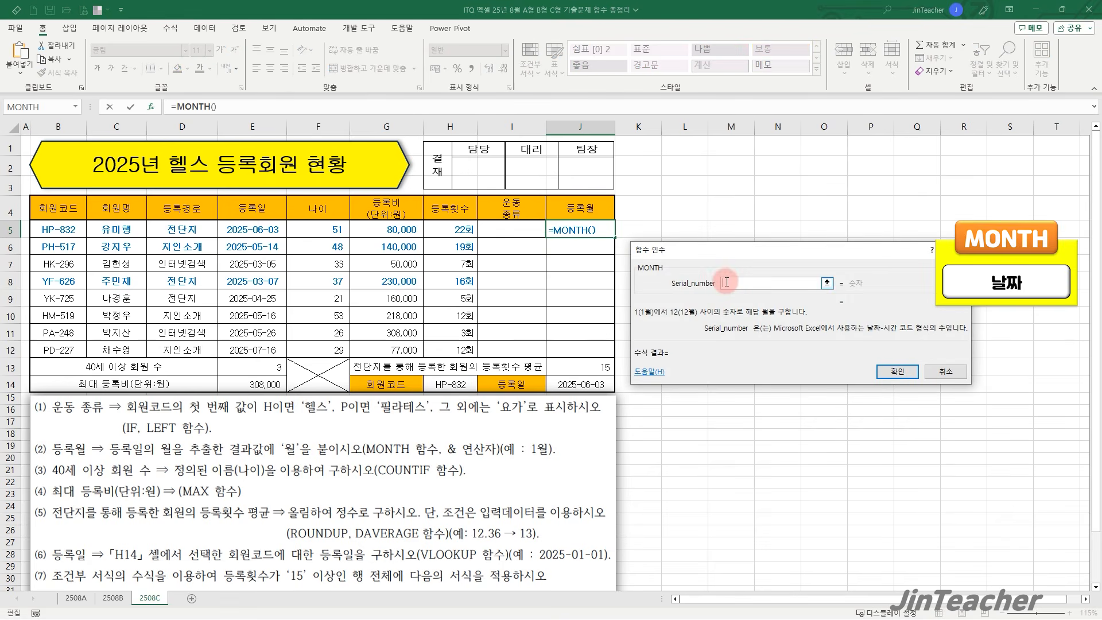
Use the date in E5 as the MONTH argument and append the unit, making the formula =MONTH(E5)&"월".
left_click(275, 227)
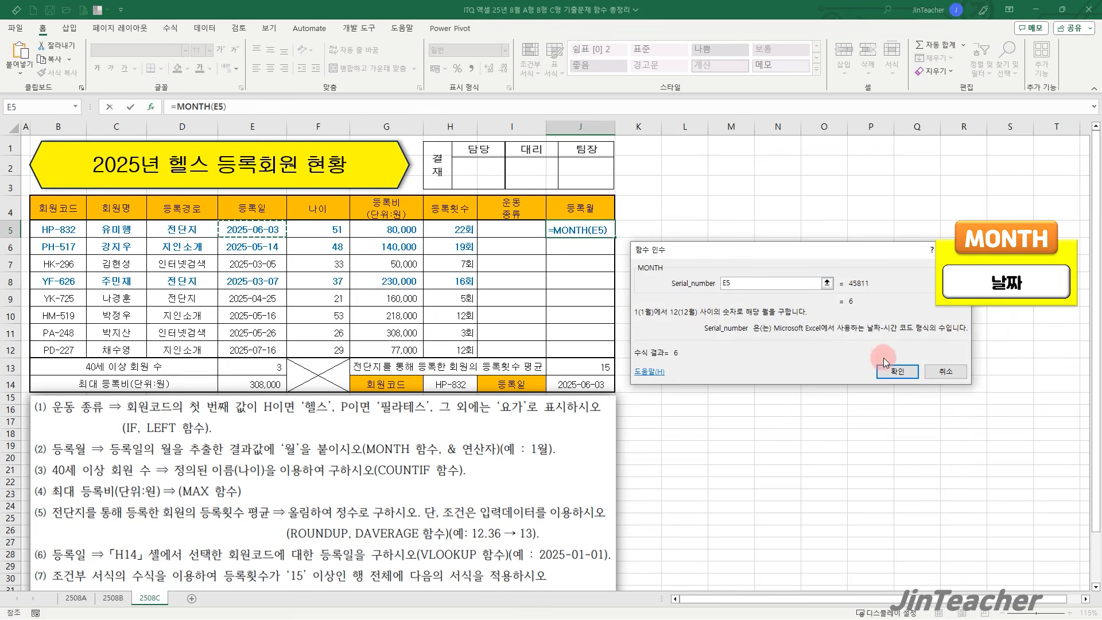
left_click(898, 371)
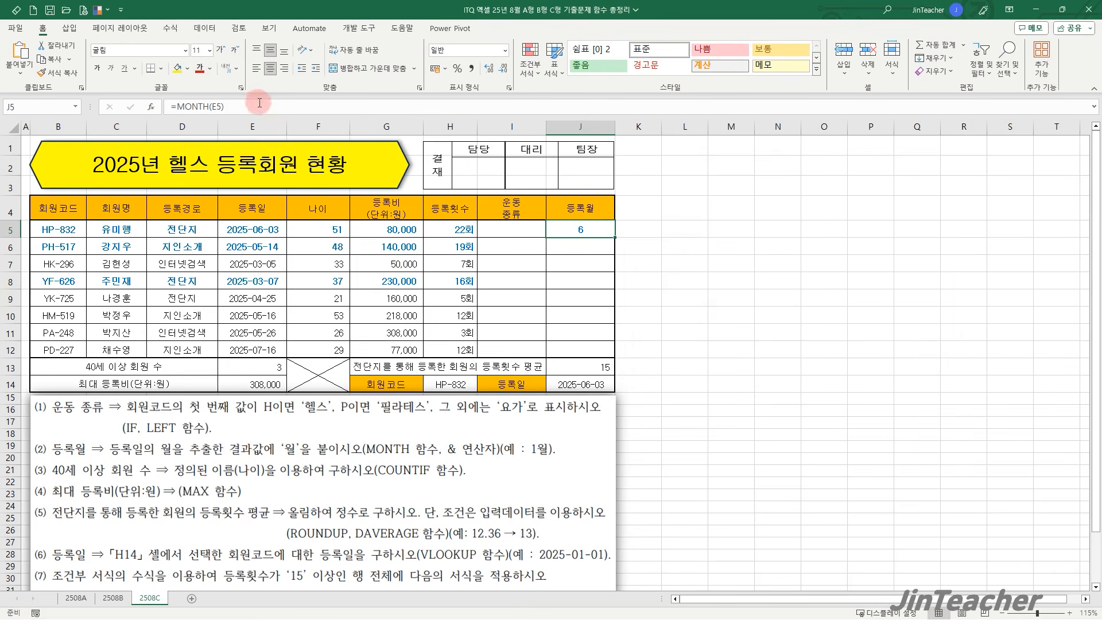
left_click(311, 115)
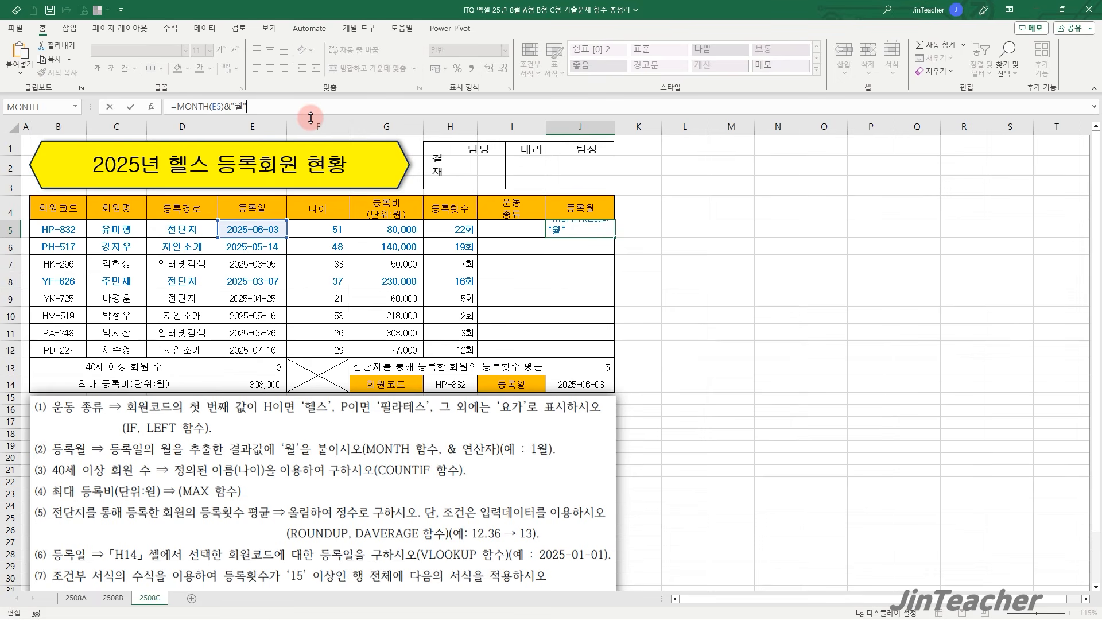
key("ctrl+Return")
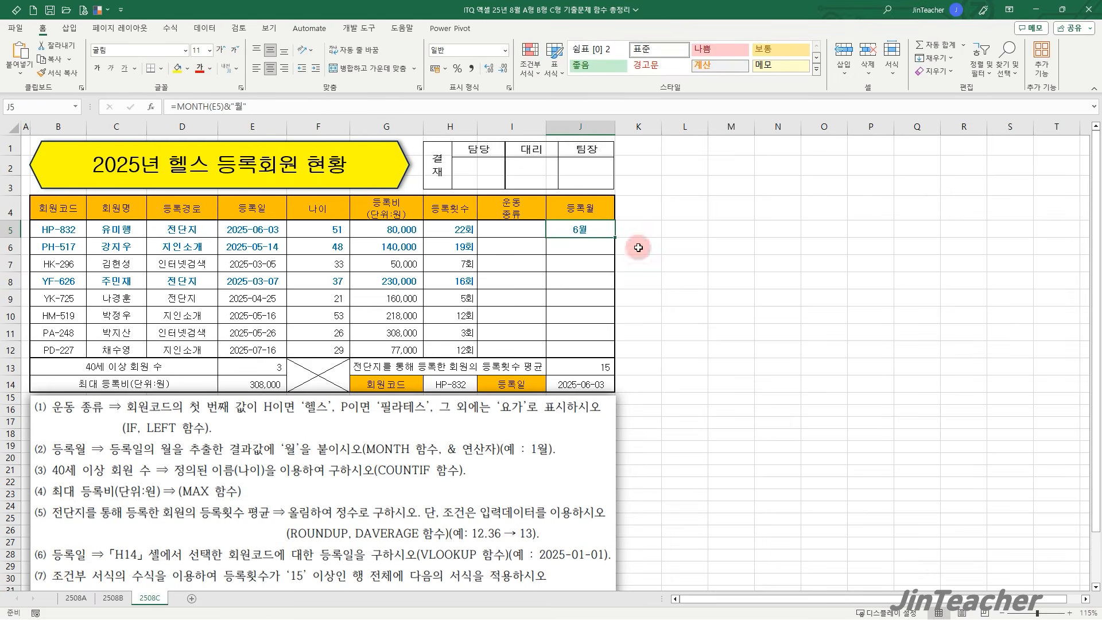
Fill the registration month formula from J5 down to J12 without formatting, and check the formula in J12.
left_click_drag(618, 239, 619, 373)
left_click(663, 405)
left_click(580, 350)
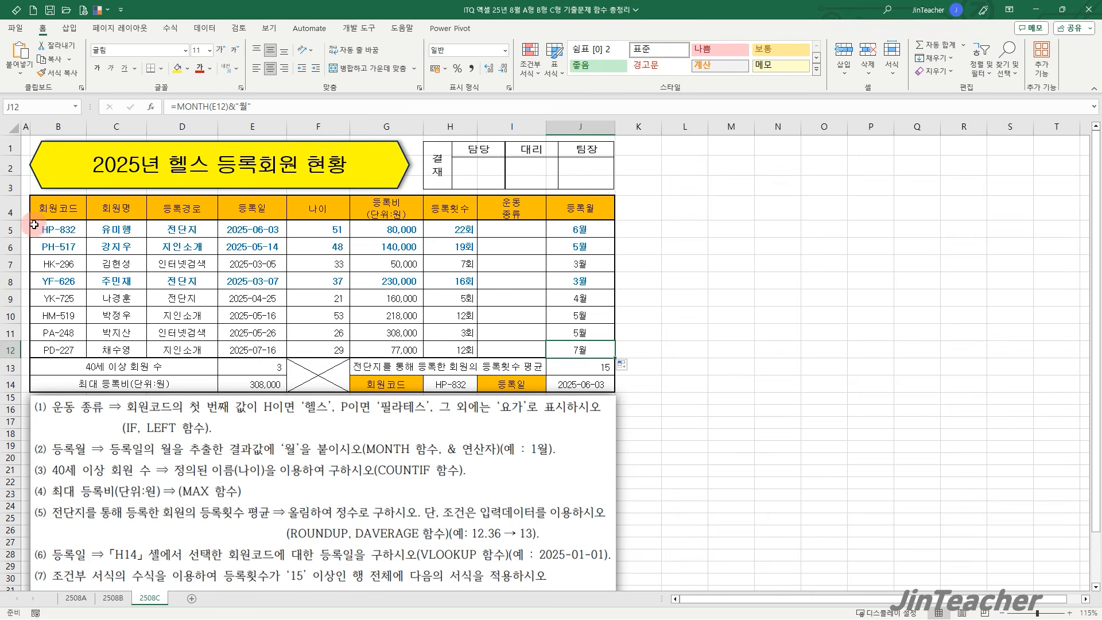
Enter =LEFT(B5,1) in I5 with the LEFT function to extract the first character of the member code.
left_click(510, 226)
type("=")
left_click(730, 316)
key("l")
scroll(729, 317, "down", 2)
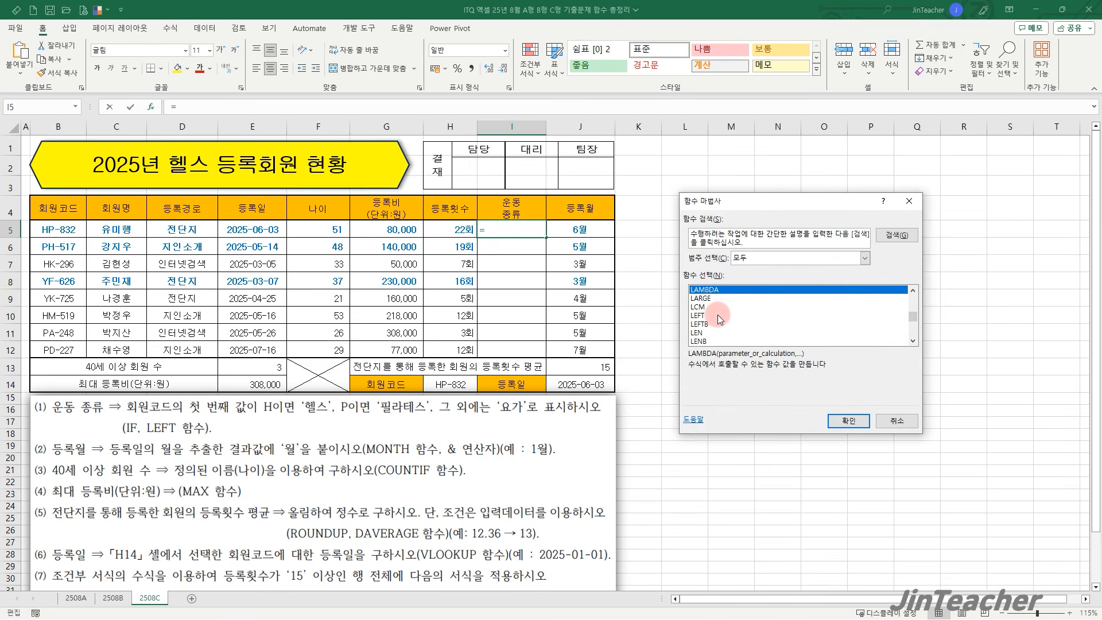
left_click(718, 316)
left_click(849, 421)
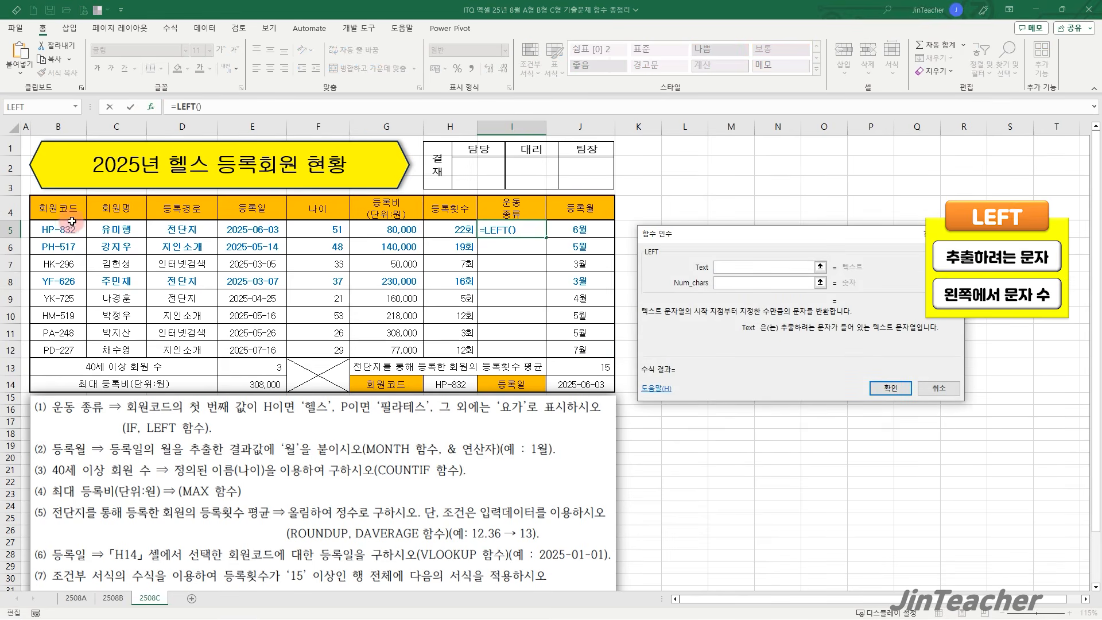
left_click(726, 281)
type("1")
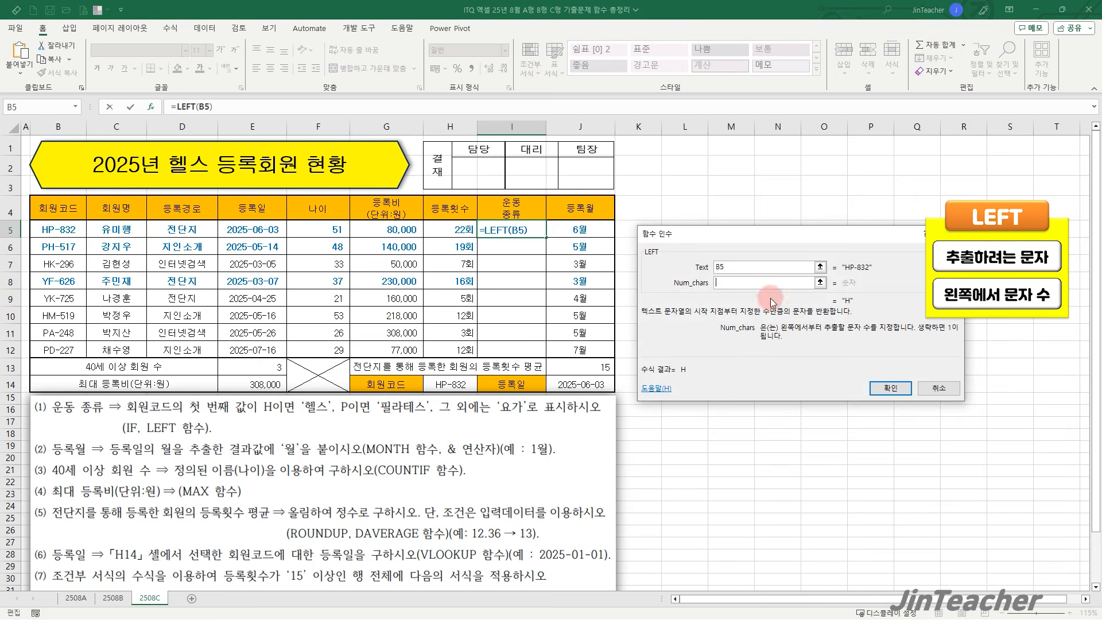
left_click(891, 388)
Cut the LEFT(B5,1) expression out of the I5 formula, leaving only the equal sign.
left_click(177, 107)
left_click_drag(177, 107, 327, 107)
key("ctrl+c")
left_click(70, 47)
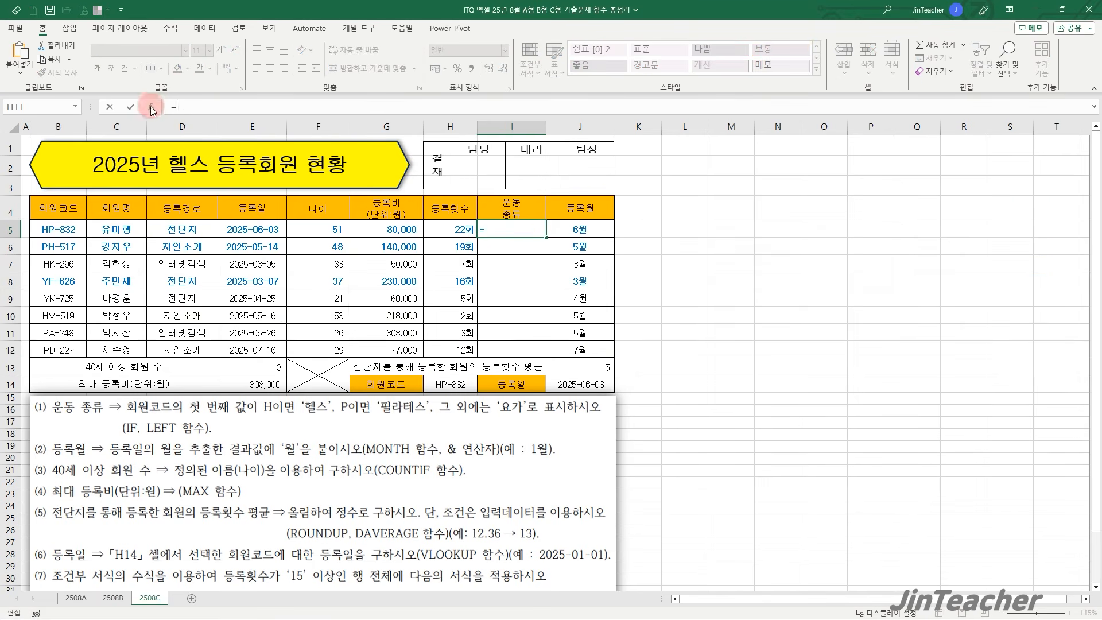
Insert the IF function in I5, paste the cut expression to form the logical test LEFT(B5,1)="H", and set the true value to "헬스".
left_click(151, 106)
left_click(736, 318)
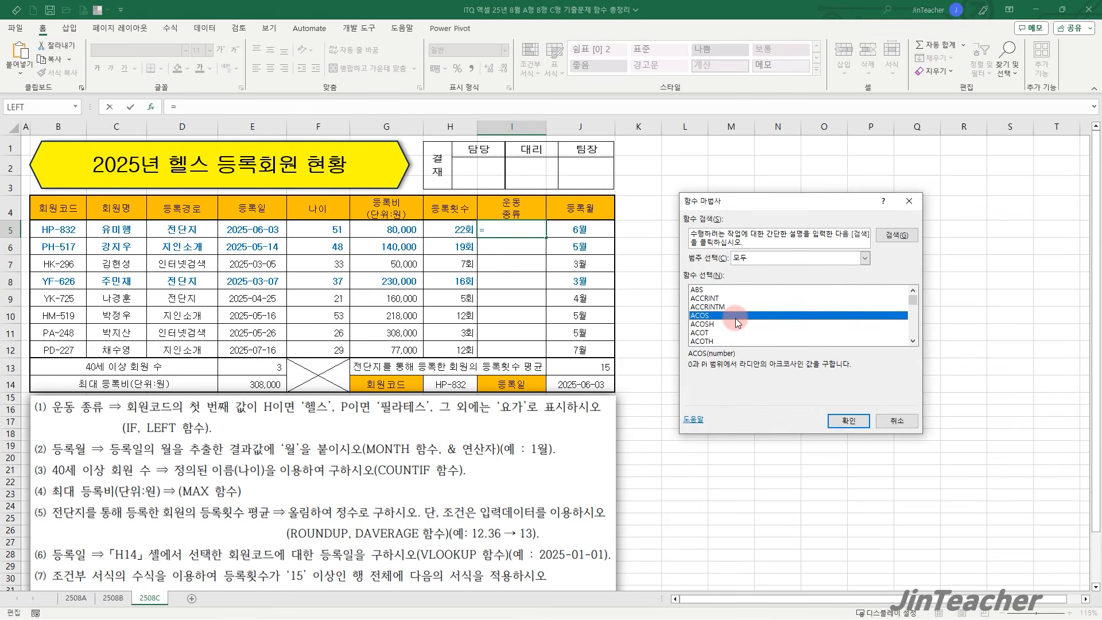
key("i")
left_click(847, 421)
right_click(735, 263)
left_click(755, 297)
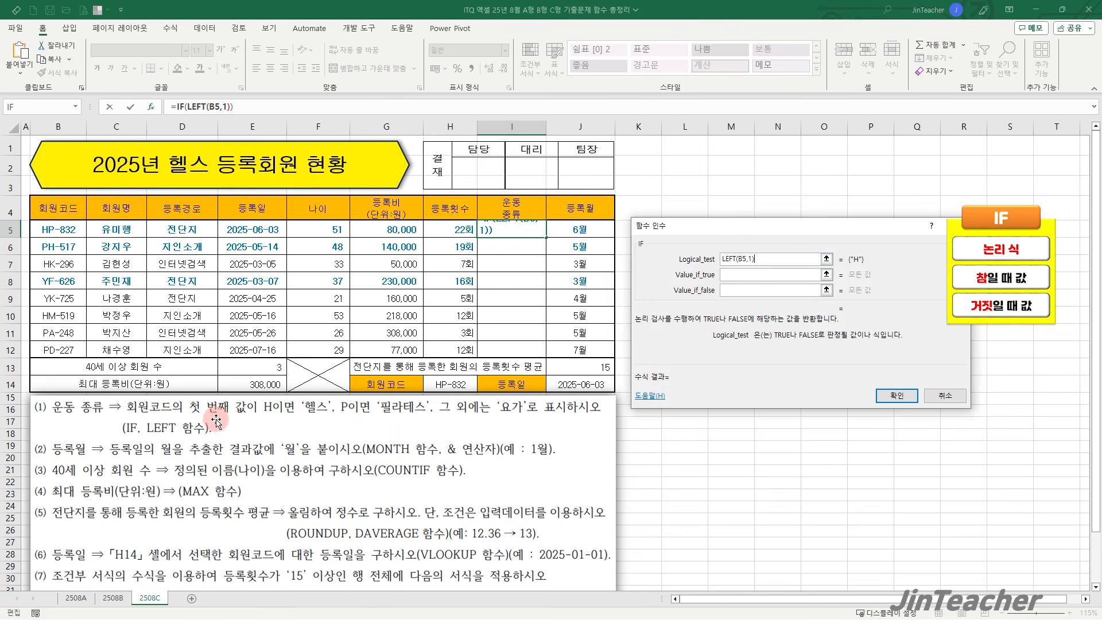
type("=\"H\"")
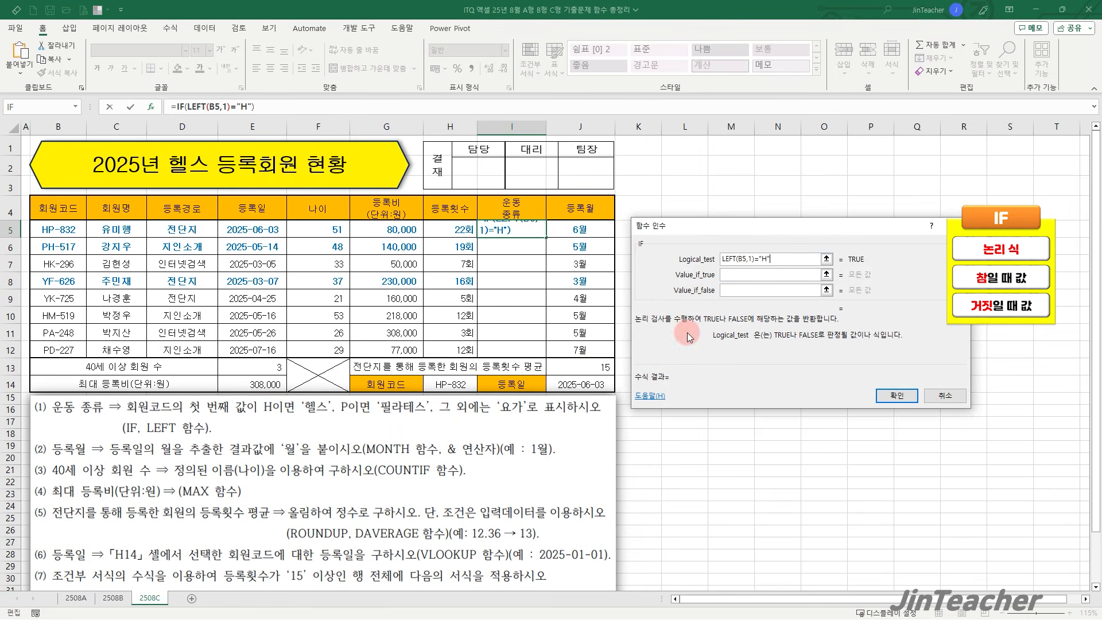
left_click(730, 276)
type("ㅎ")
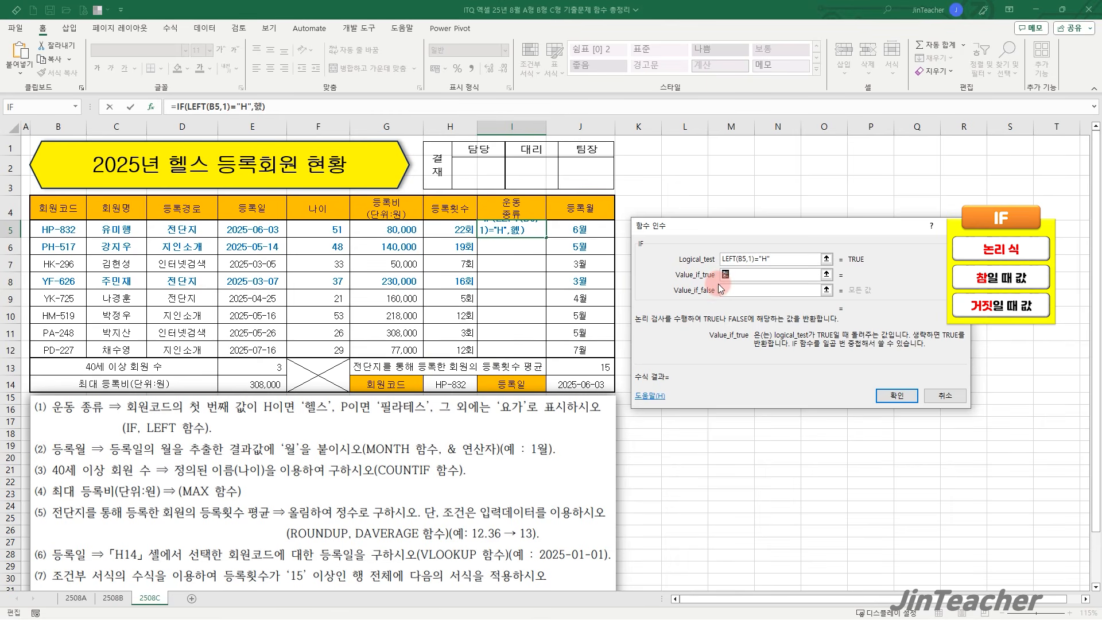
type("스")
key("Tab")
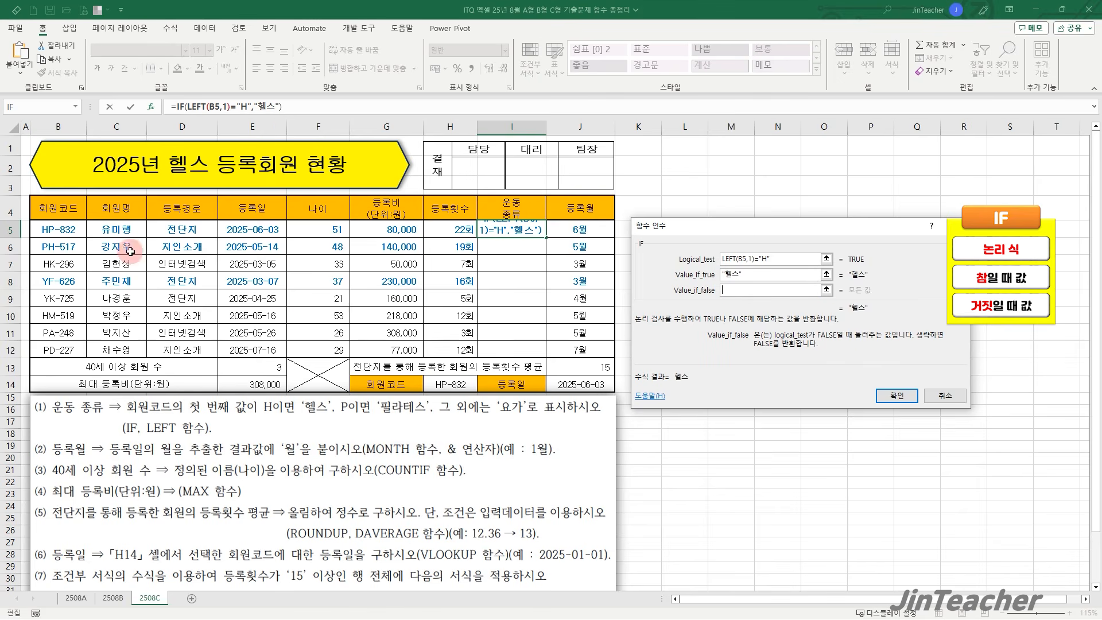
Nest a second IF as the false value, testing LEFT(B5,1)="P" and returning "필라테스" if true and "요가" if false.
left_click(41, 107)
left_click(723, 259)
type("LEFT(B5,1)")
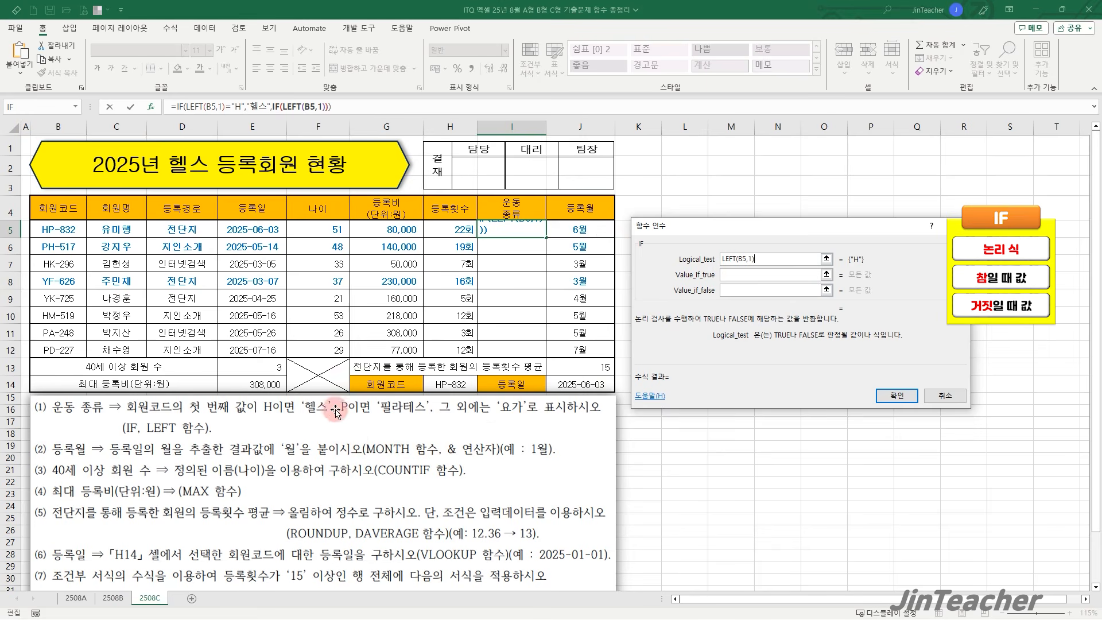
type("=\"P")
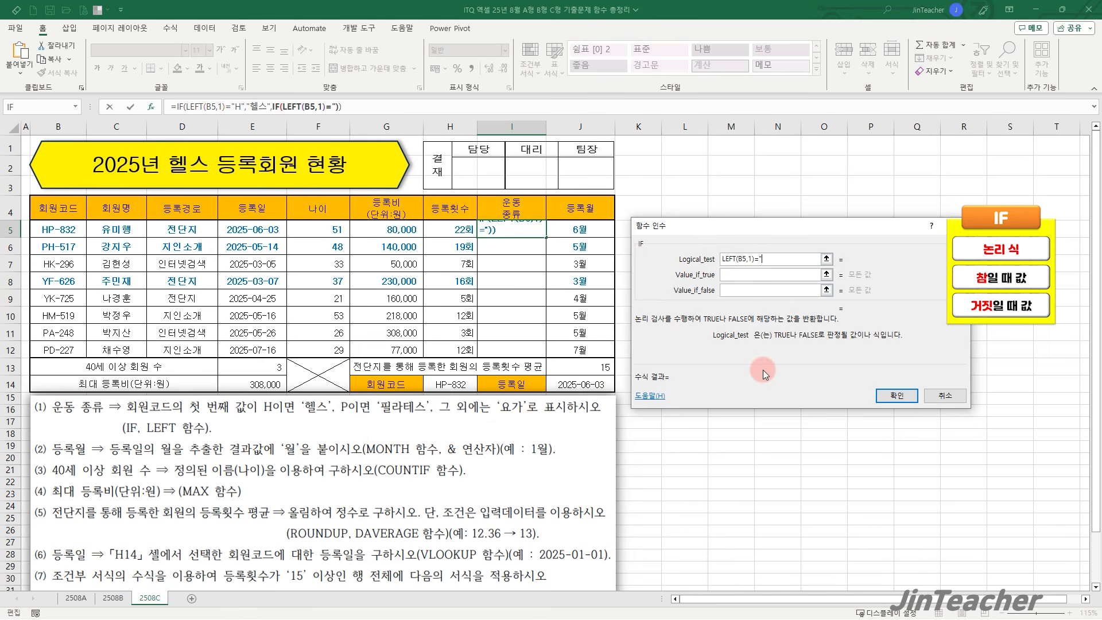
type("\"")
left_click(769, 281)
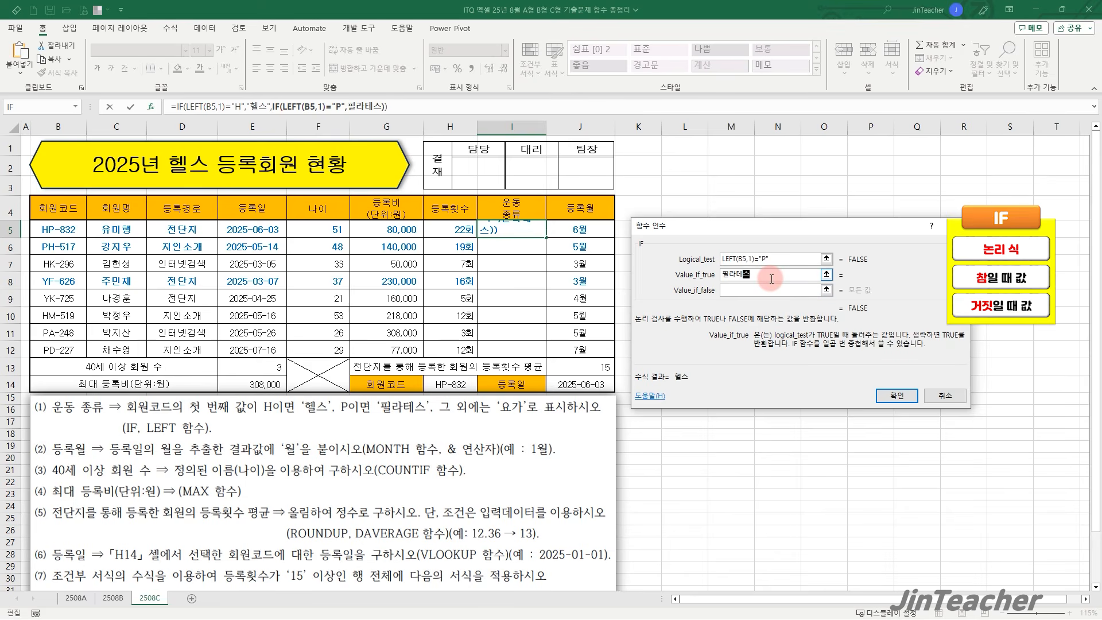
left_click(738, 290)
type("요가")
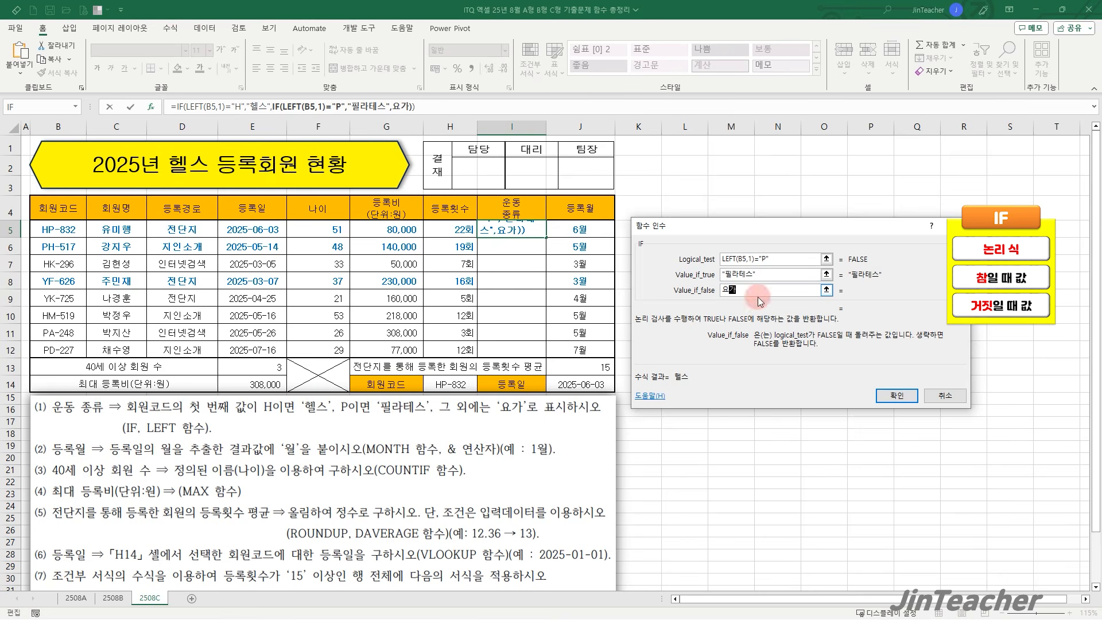
left_click(897, 395)
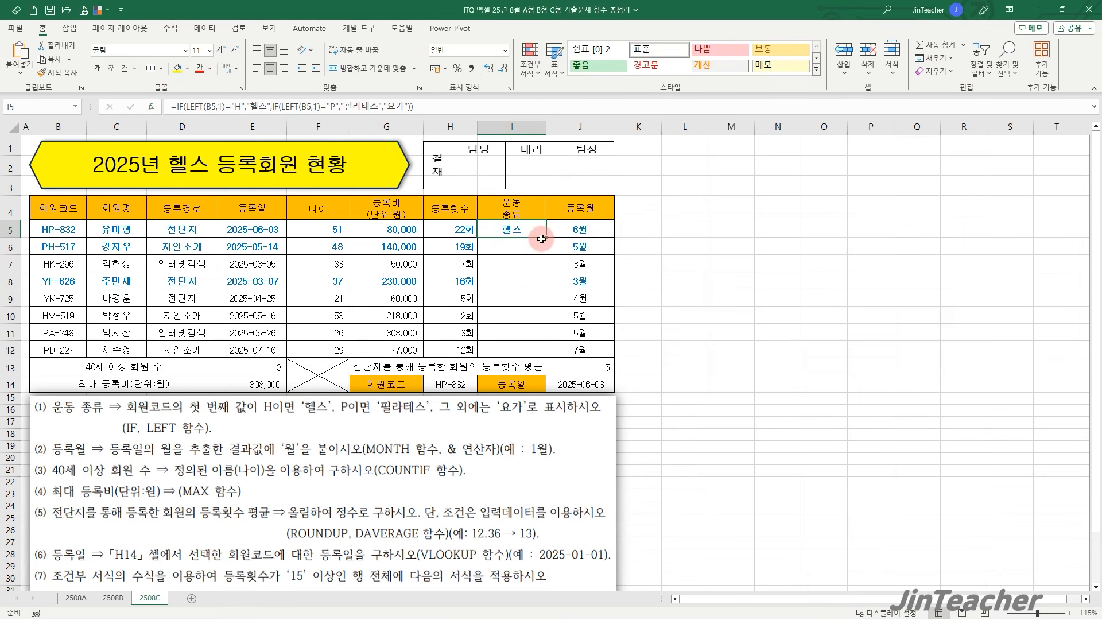
Fill the exercise type formula from I5 down to I12 without formatting, and check the formula in I12.
left_click_drag(546, 237, 535, 353)
left_click(554, 365)
left_click(594, 406)
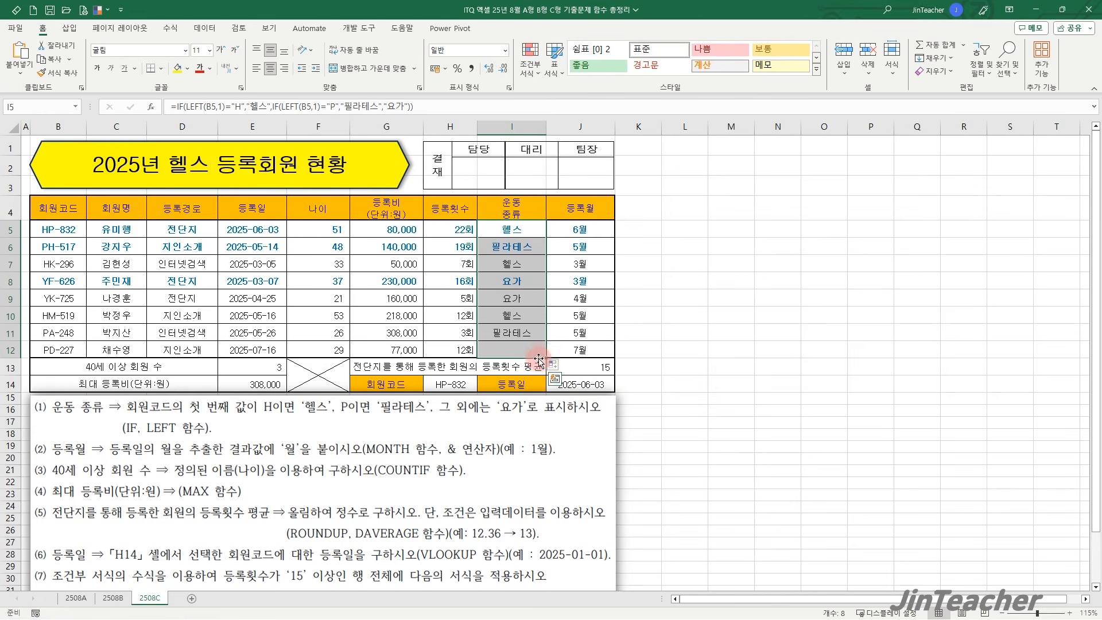
left_click(512, 349)
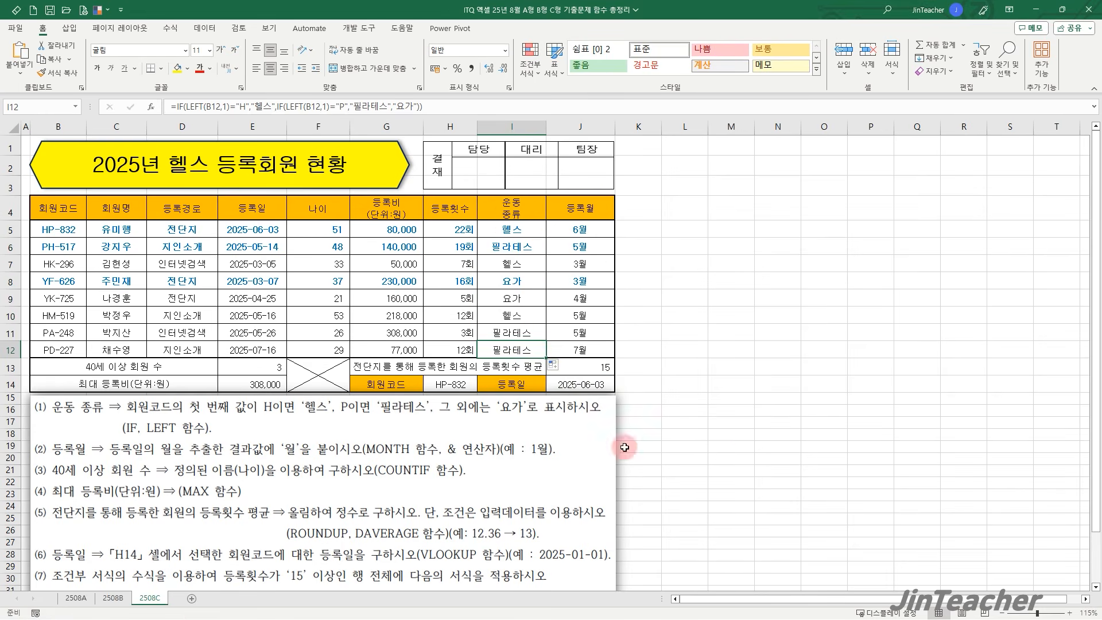
On sheet 2508A, insert the MID function in J5 with text B5, start position 1 and character count 1.
left_click(75, 598)
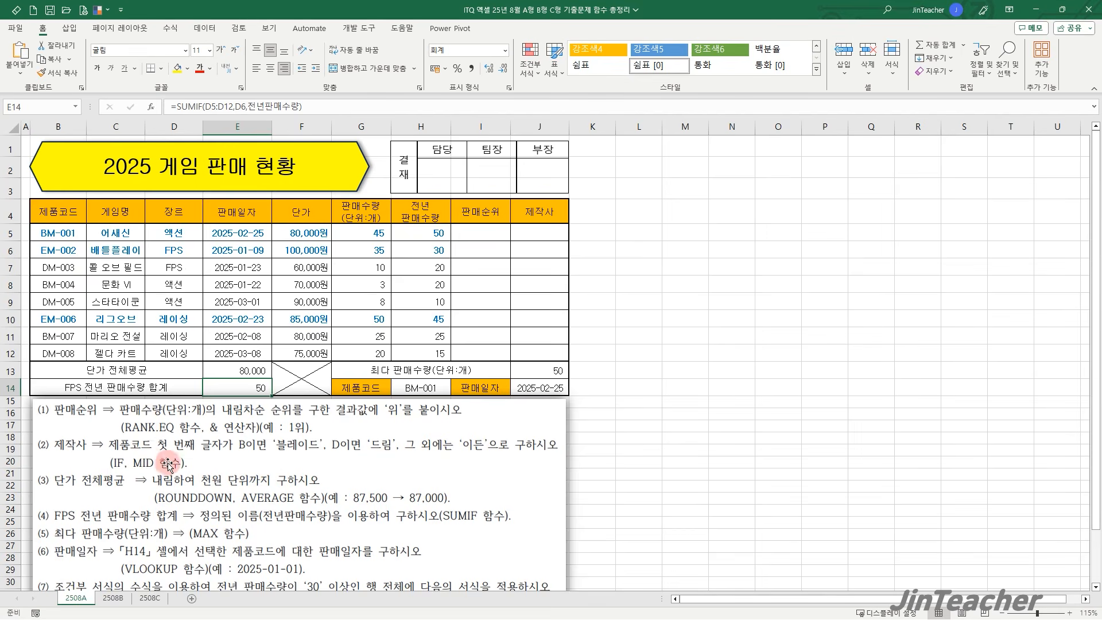
left_click(548, 234)
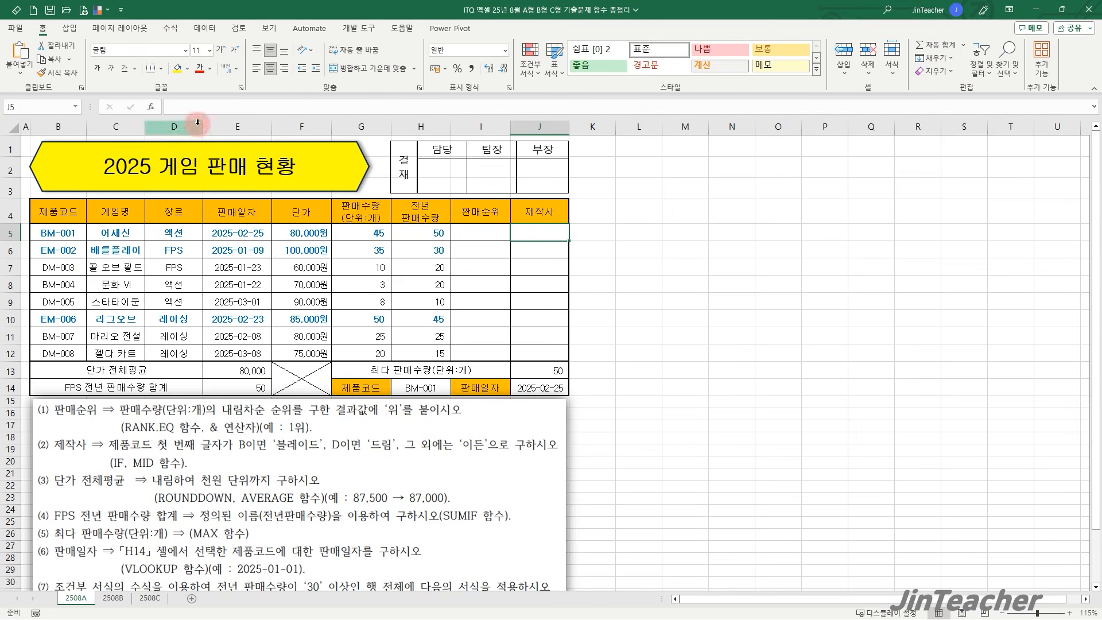
left_click(152, 107)
left_click(755, 324)
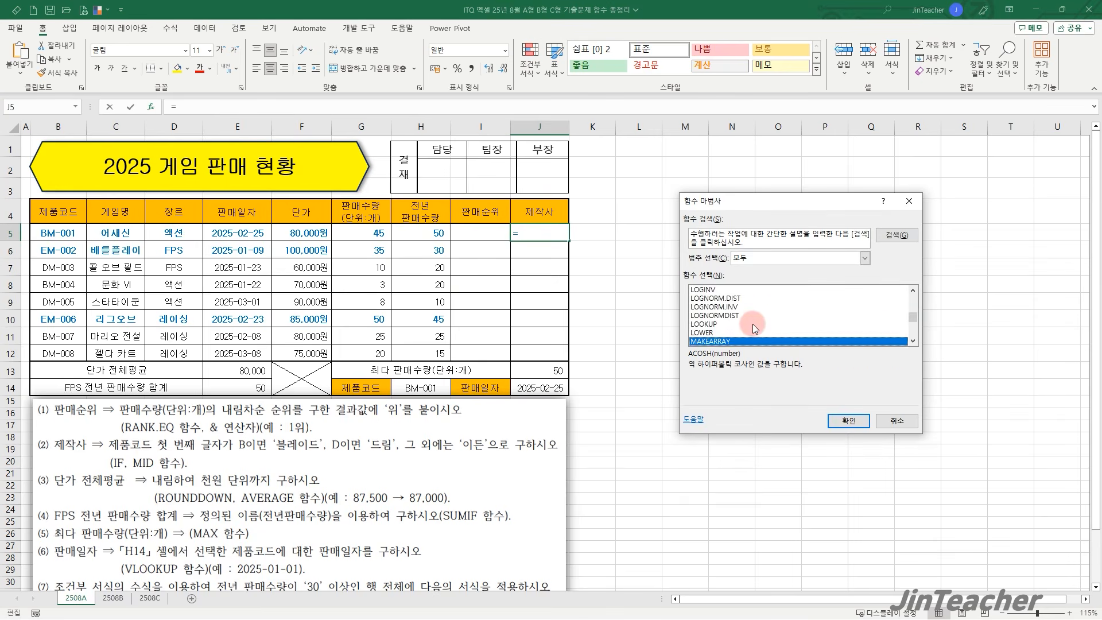
key("m")
scroll(750, 324, "down", 2)
left_click(716, 315)
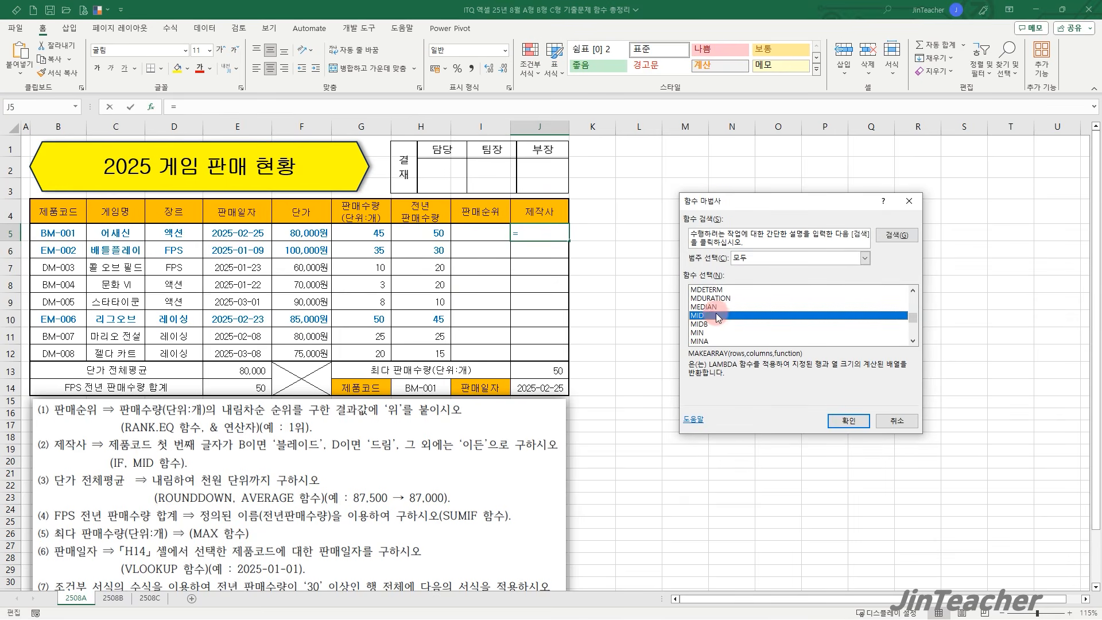
left_click(848, 421)
left_click(74, 233)
left_click(741, 276)
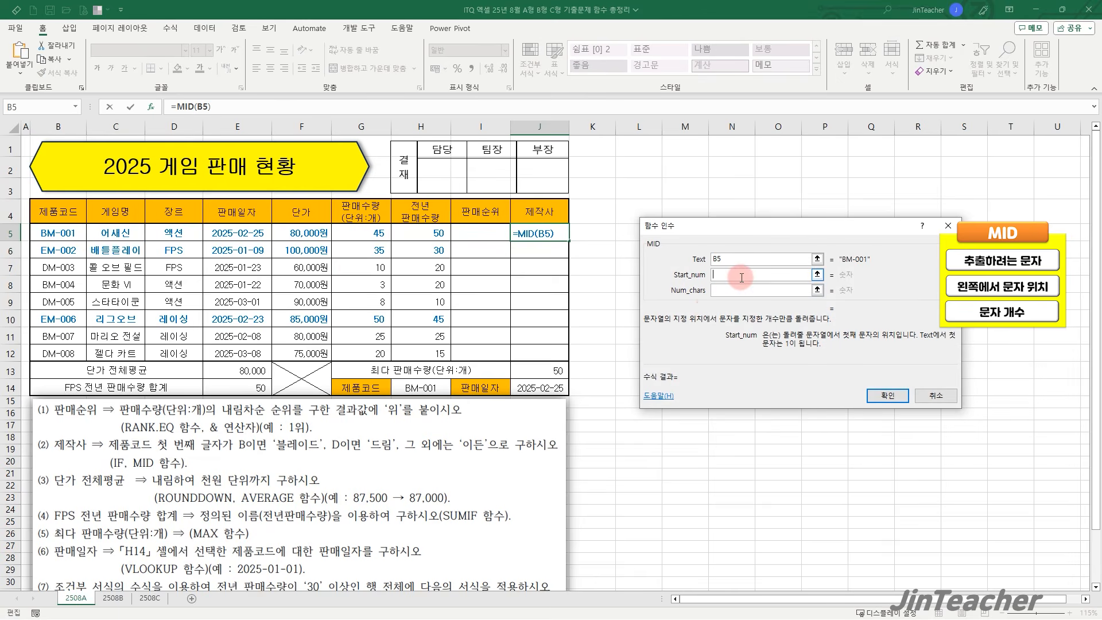
left_click(739, 287)
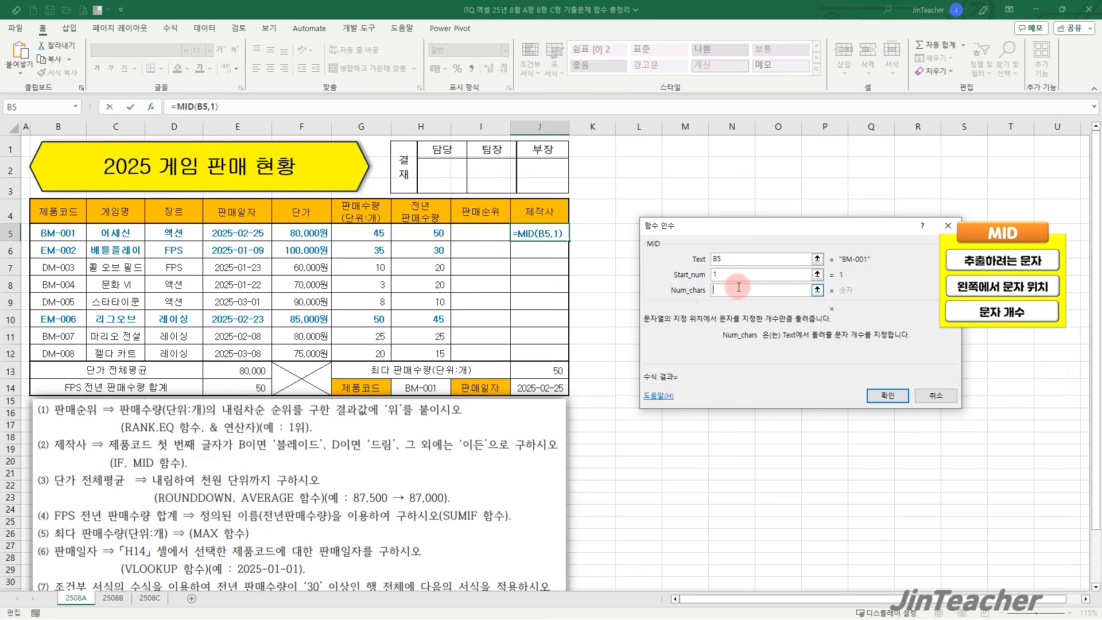
left_click(879, 395)
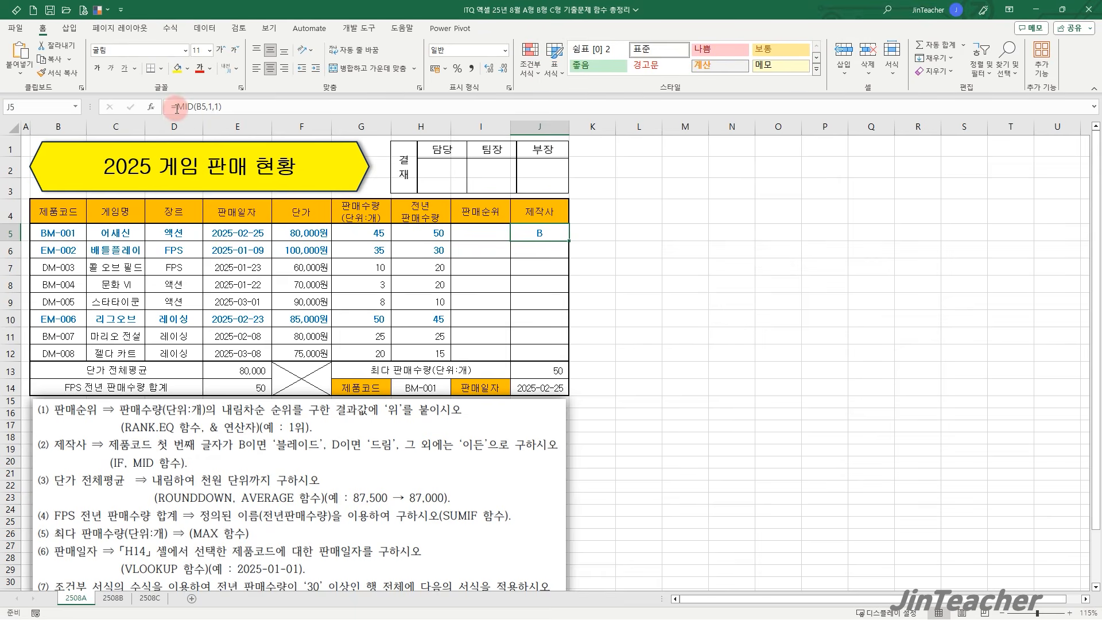
Cut the MID(B5,1,1) expression out of the J5 formula, keeping the equal sign, and insert the IF function there.
left_click_drag(177, 108, 276, 107)
left_click(59, 46)
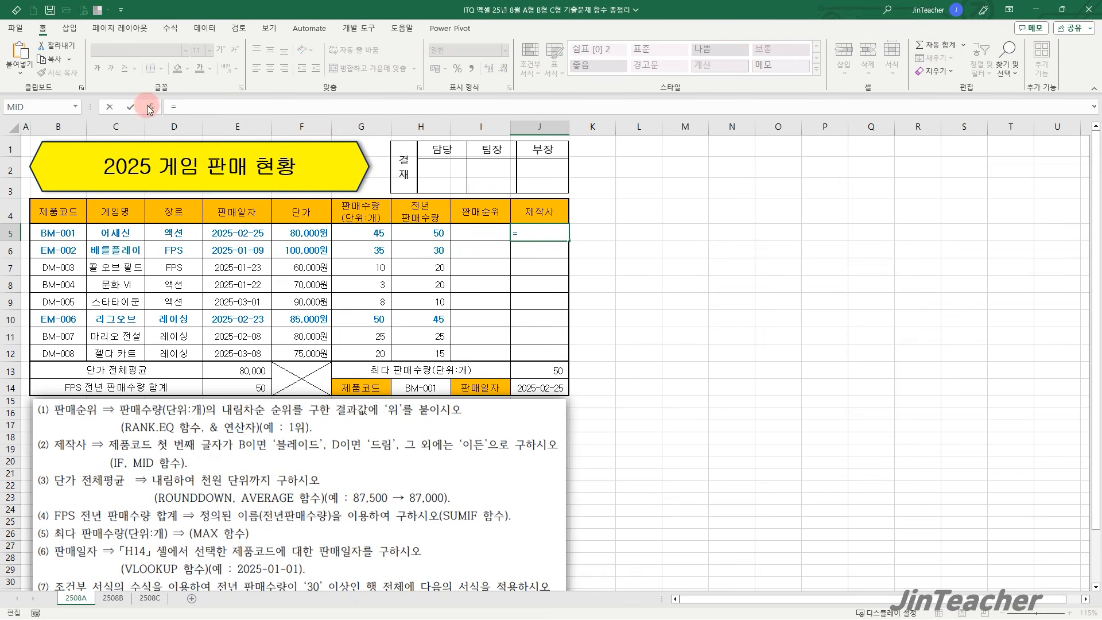
left_click(150, 107)
left_click(739, 325)
key("i")
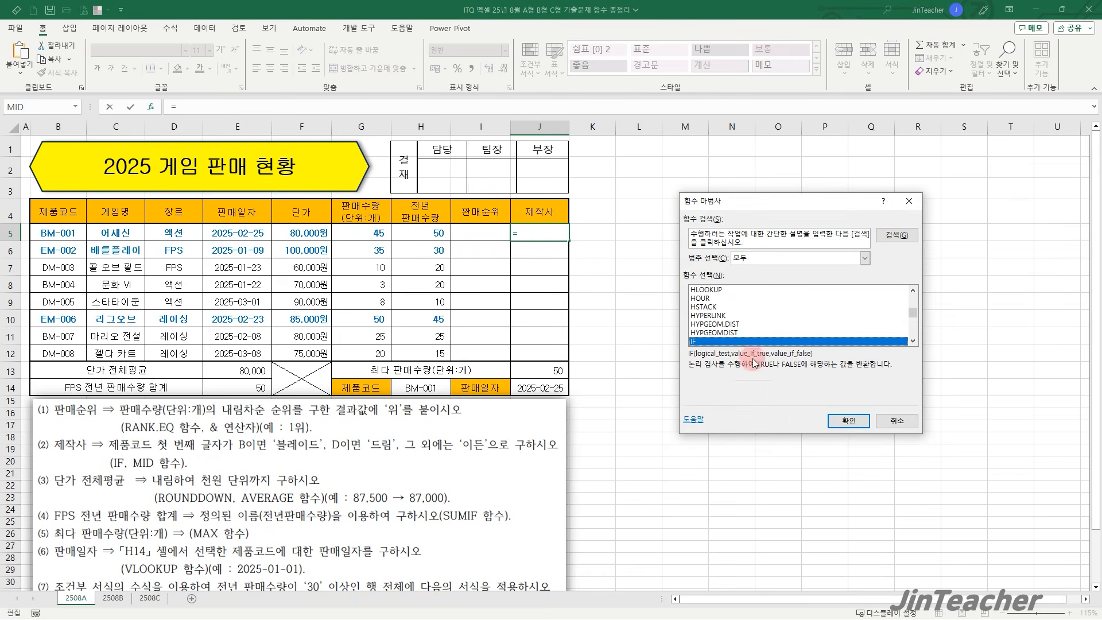
left_click(843, 420)
Paste the cut expression to form the logical test MID(B5,1,1)="B" and set the true value to "블레이드".
right_click(725, 262)
left_click(775, 300)
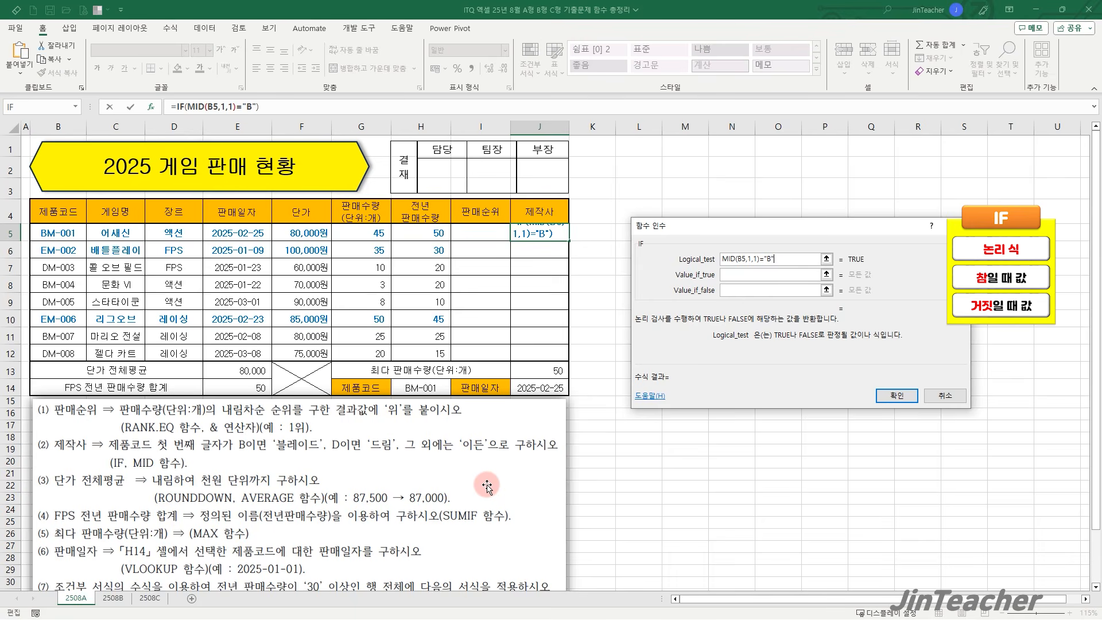
left_click(761, 279)
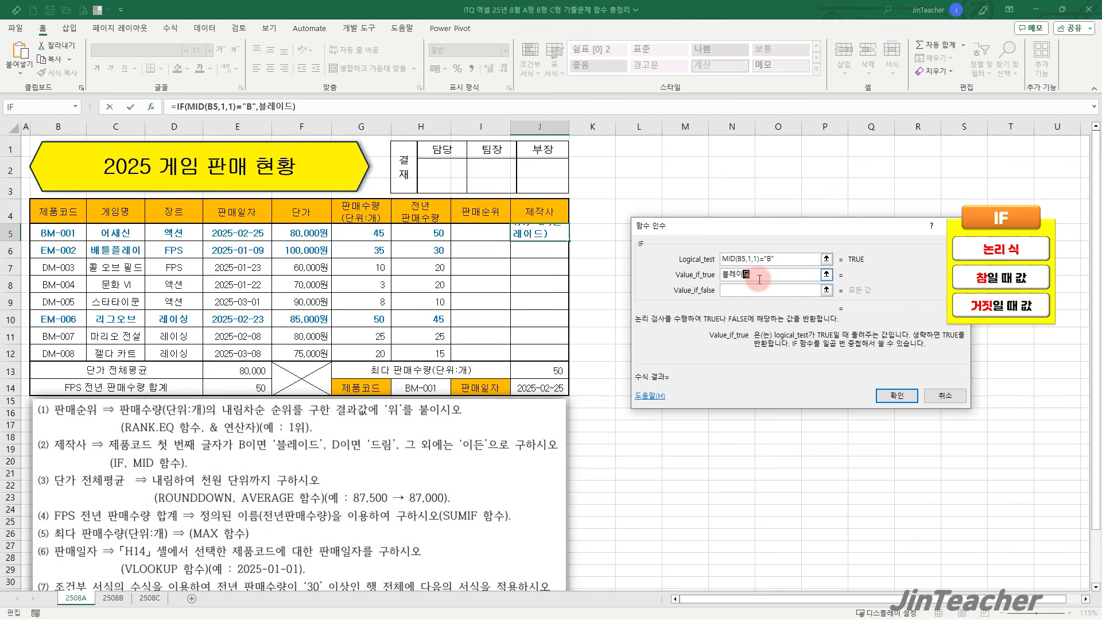
type("블레이드")
Nest a second IF as the false value, testing MID(B5,1,1)="D" and returning "드림" if true and "이든" if false.
left_click(755, 289)
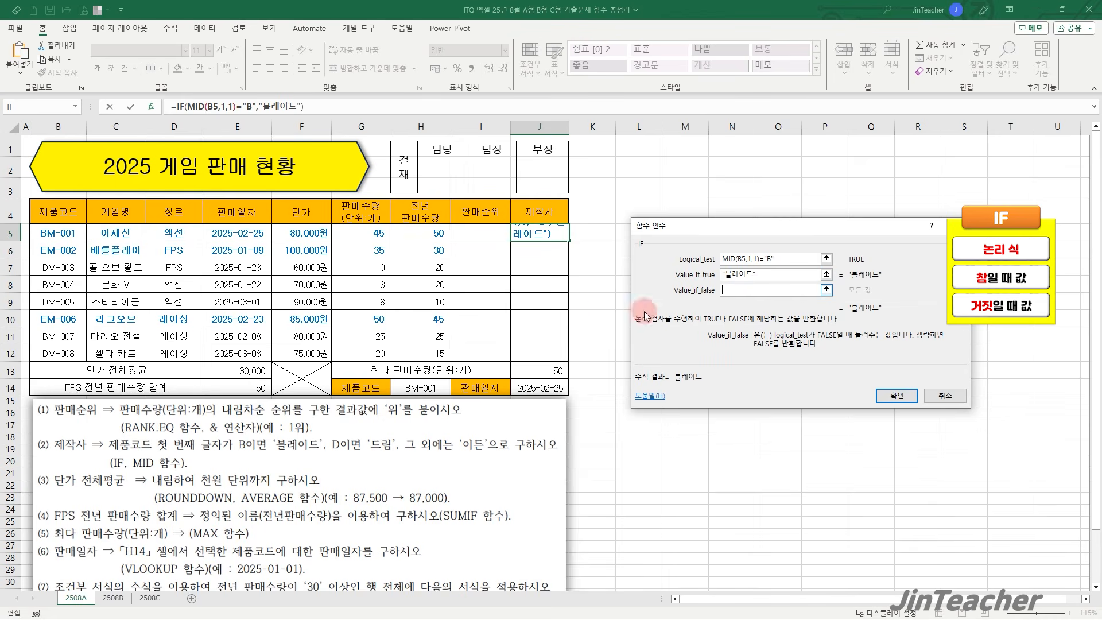
left_click(34, 107)
right_click(742, 259)
left_click(778, 295)
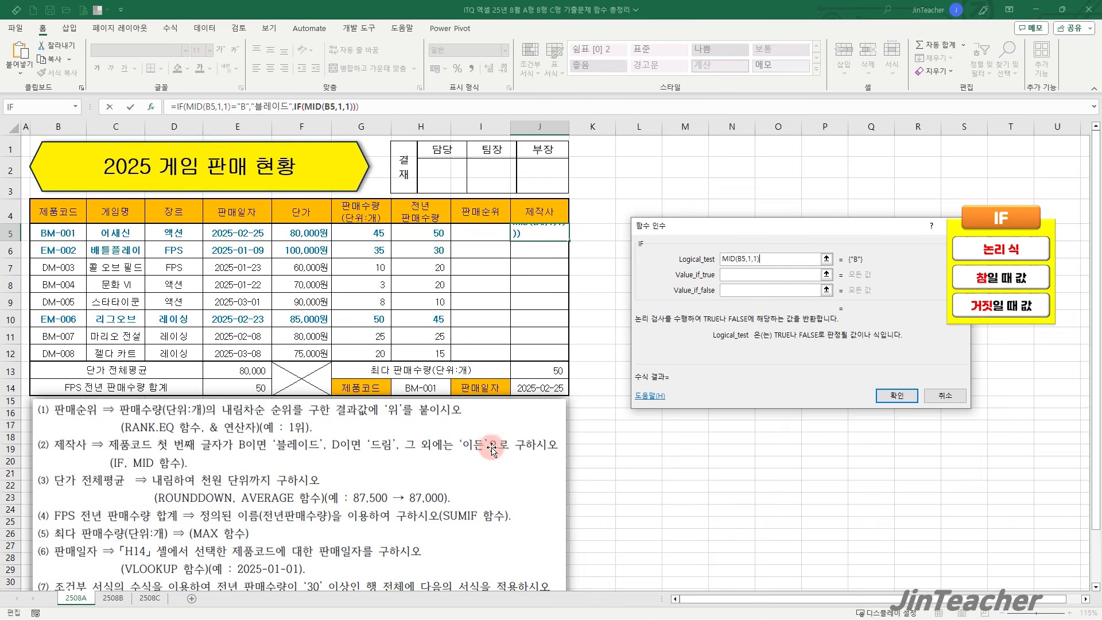
type("=\"D\"")
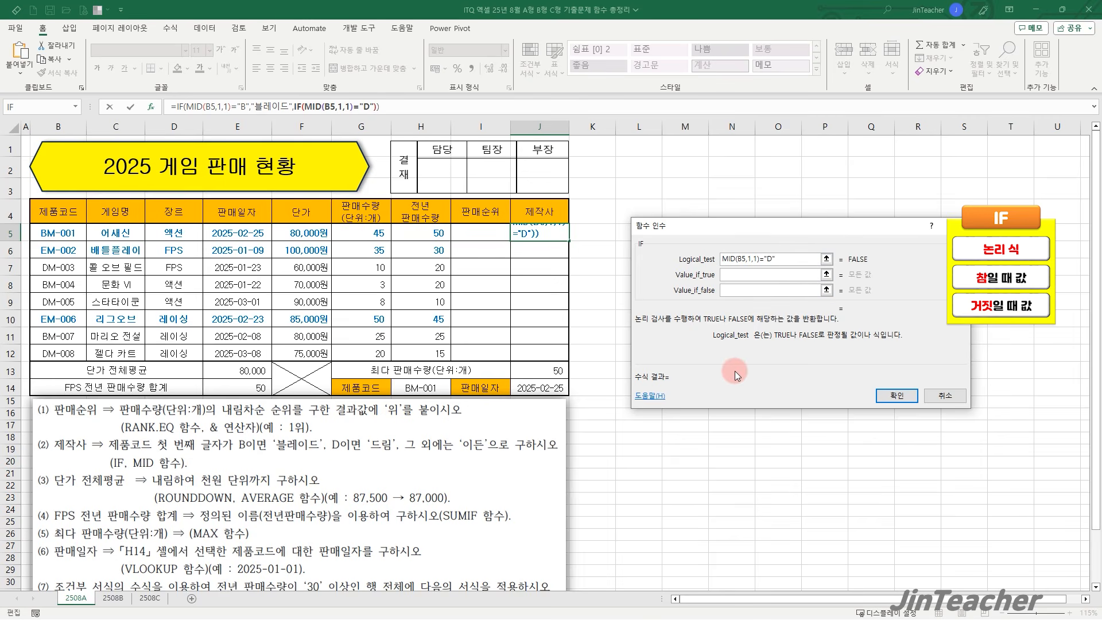
left_click(739, 278)
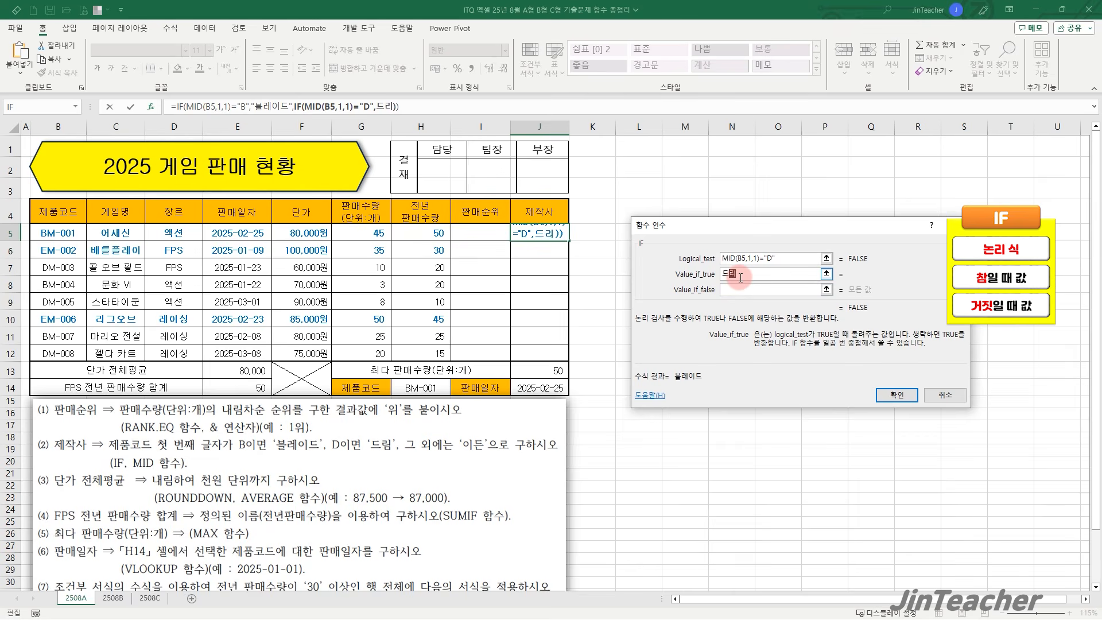
type("드림")
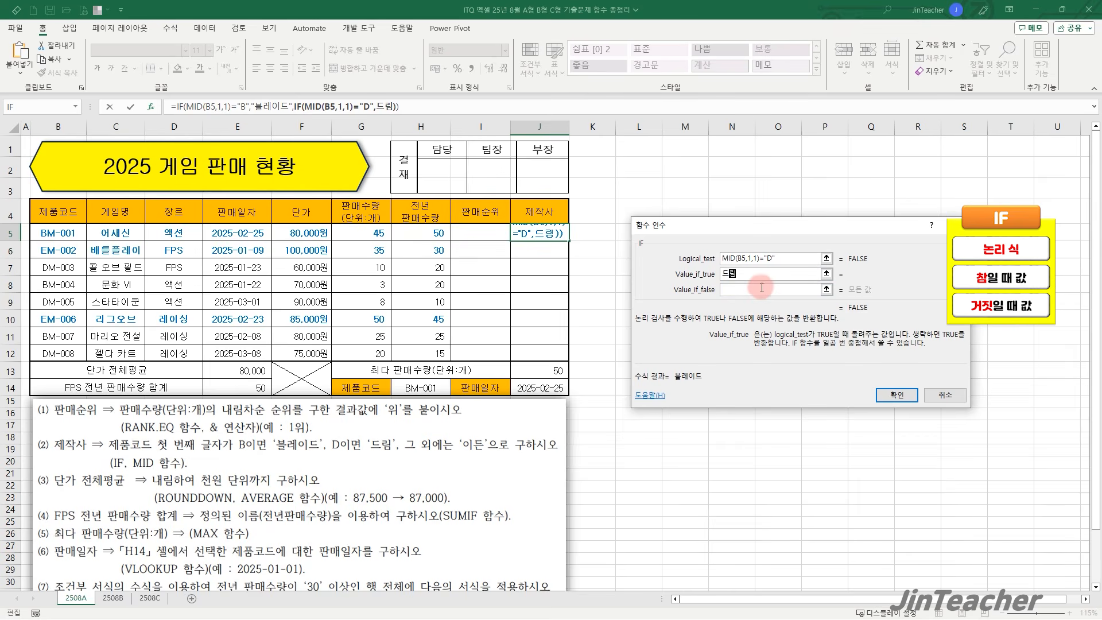
left_click(762, 289)
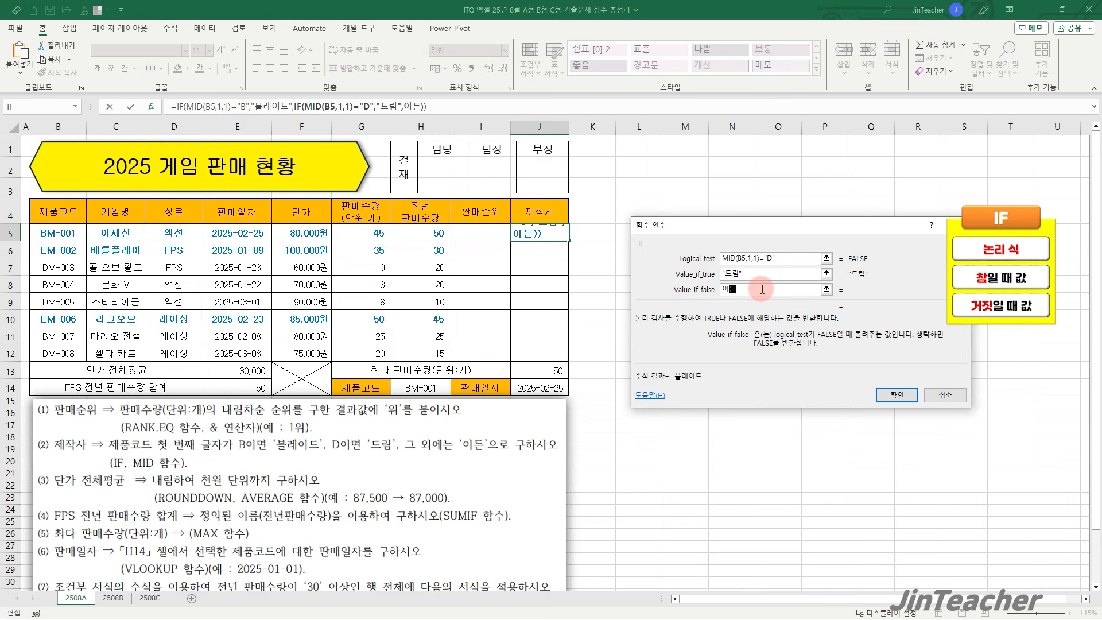
type("이든")
left_click(896, 395)
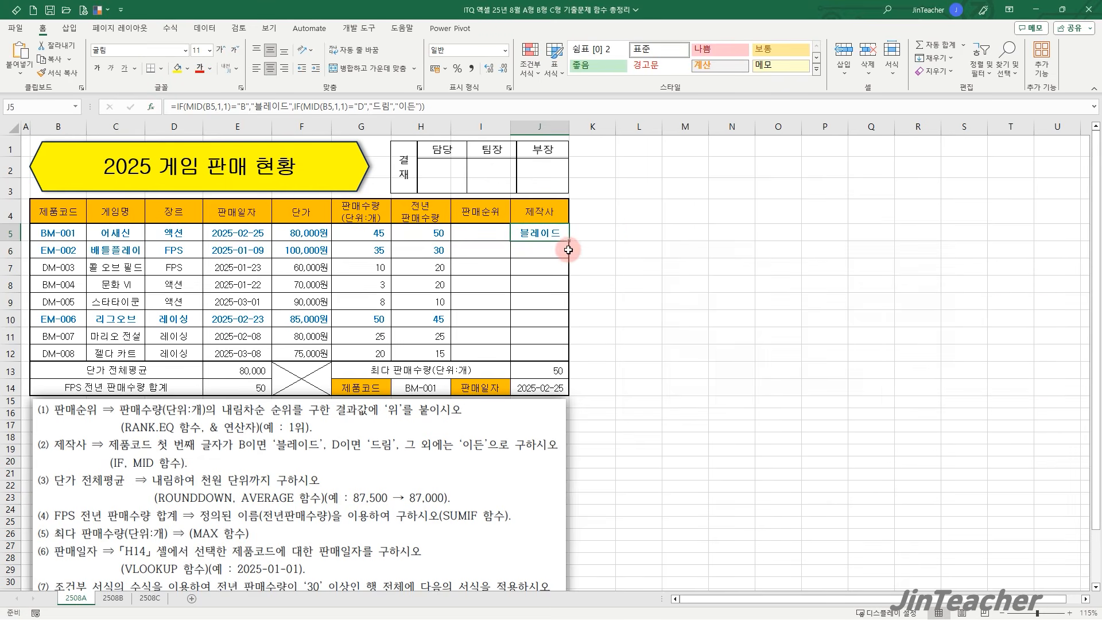
Fill the manufacturer formula from J5 down to J12 without formatting, and check the formula in J12.
left_click_drag(568, 243, 569, 354)
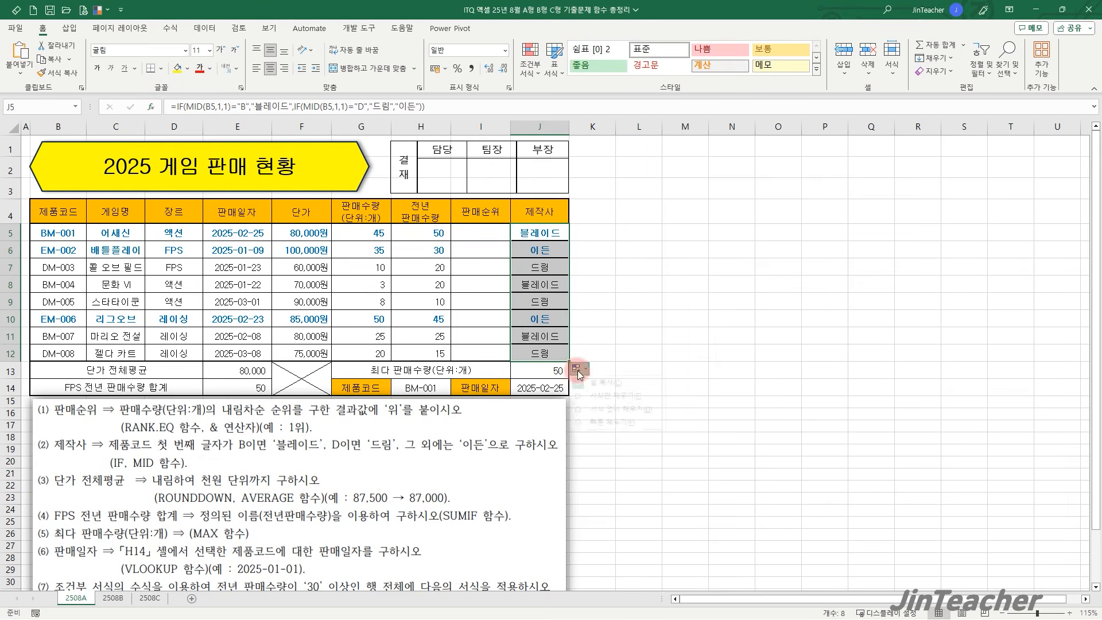
left_click(577, 369)
left_click(616, 419)
left_click(549, 351)
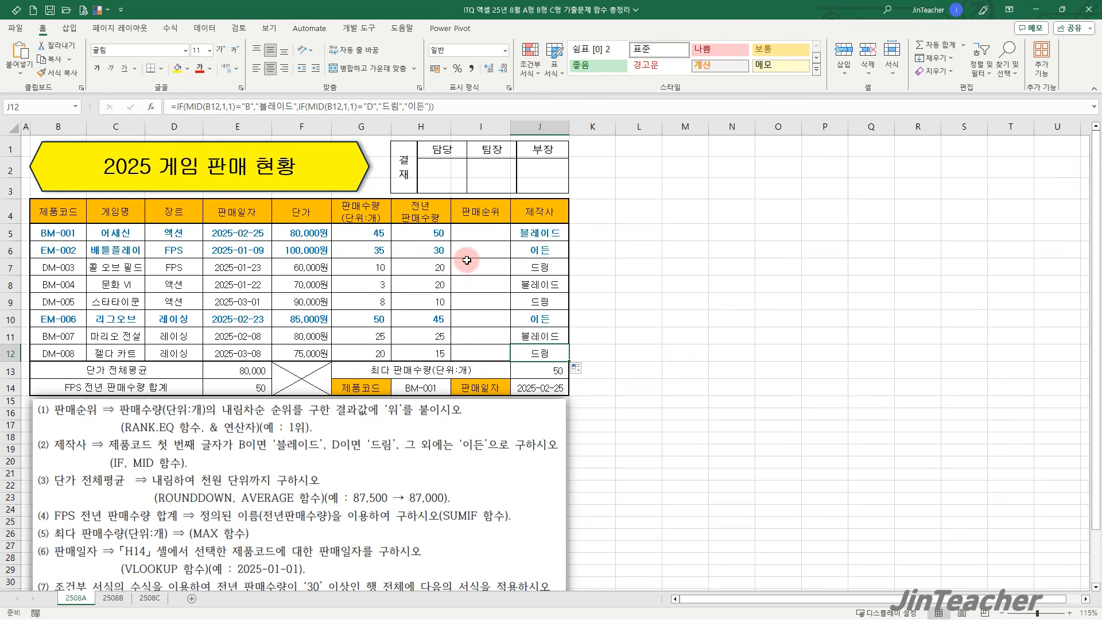
Insert the RANK.EQ function in the first sales rank cell, I5.
left_click(477, 233)
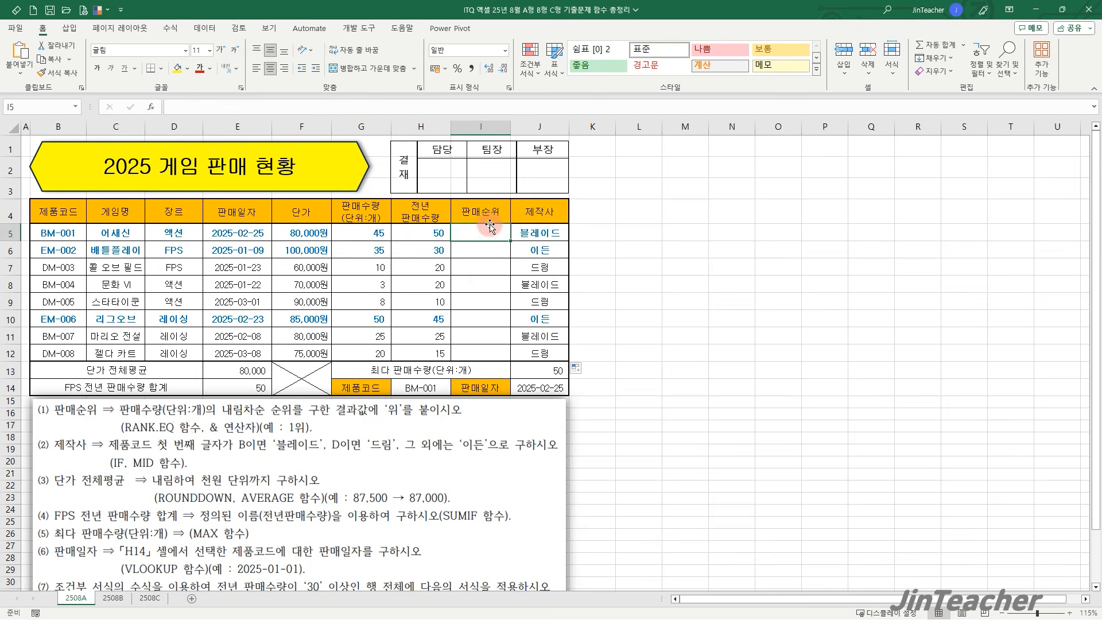
left_click(151, 107)
left_click(717, 332)
key("r")
scroll(718, 333, "down", 1)
left_click(722, 317)
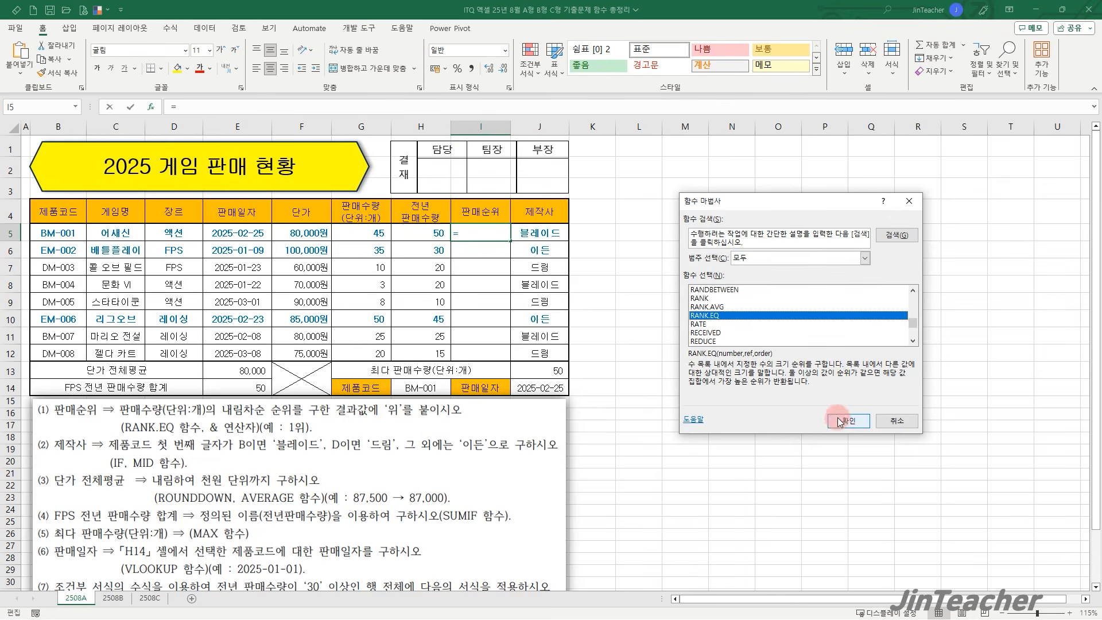
double_click(722, 317)
Rank G5 within the absolute range $G$5:$G$12 in descending order, and append &"위" to the I5 formula.
left_click(365, 235)
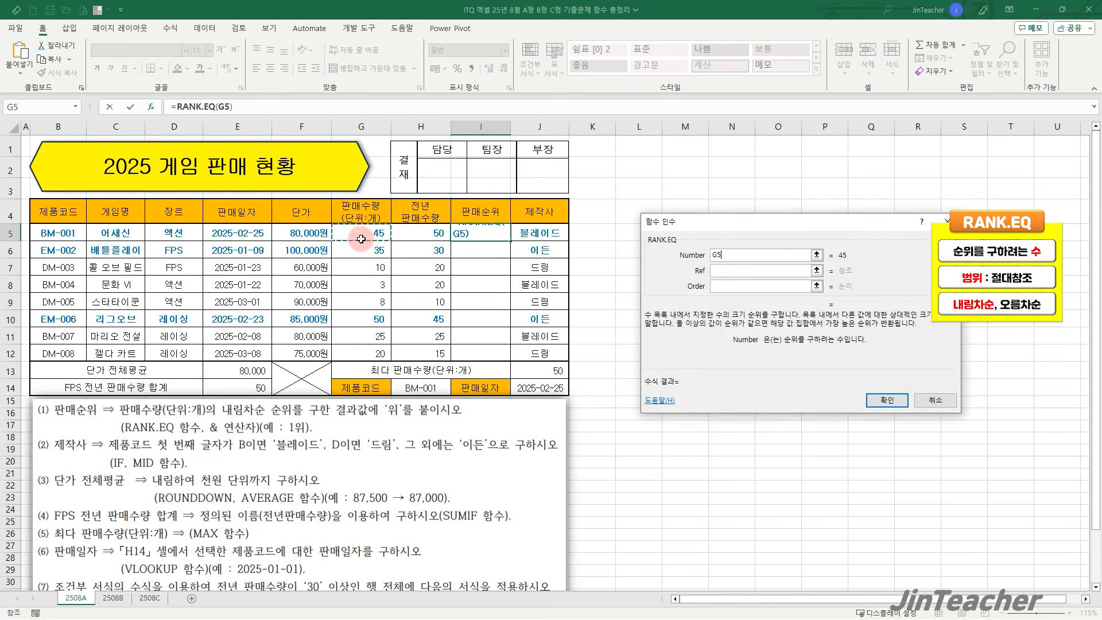
left_click(719, 272)
left_click_drag(364, 231, 365, 352)
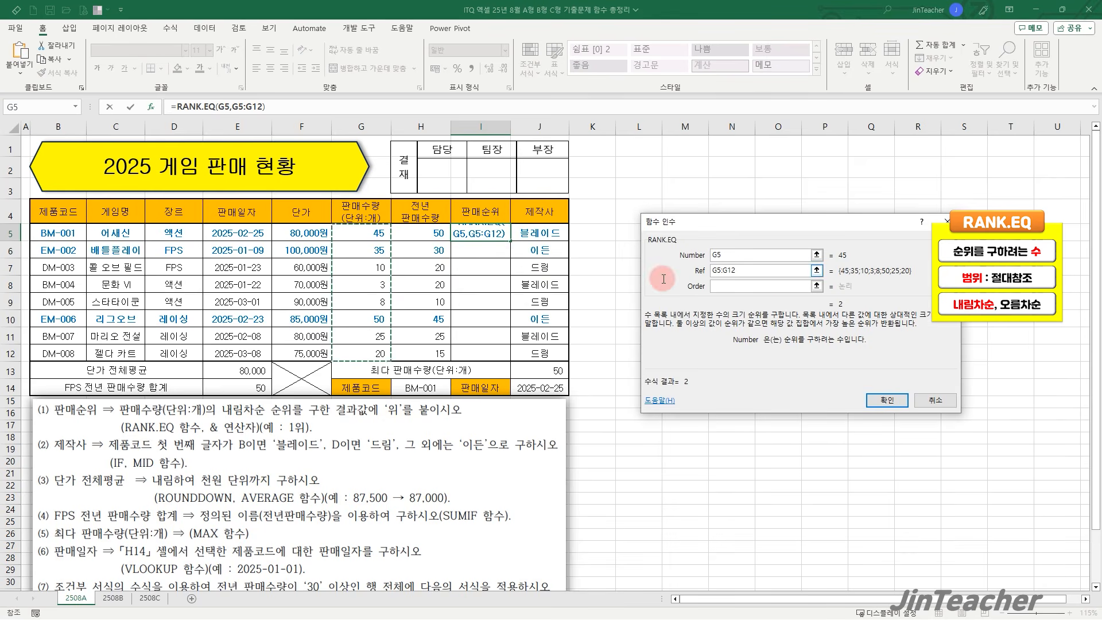
key("F4")
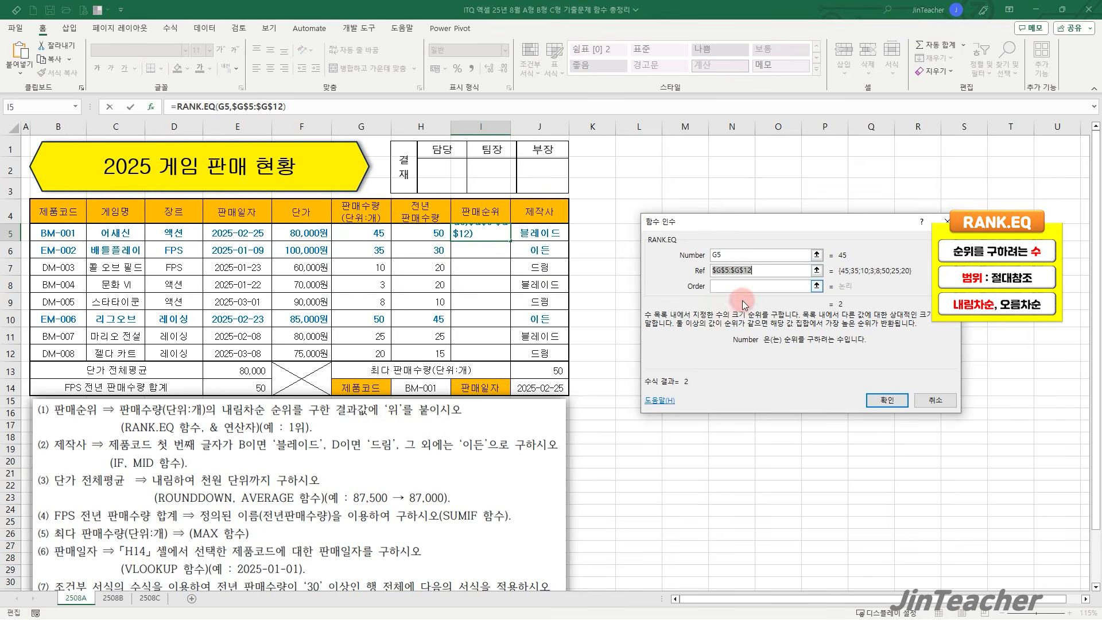
left_click(753, 286)
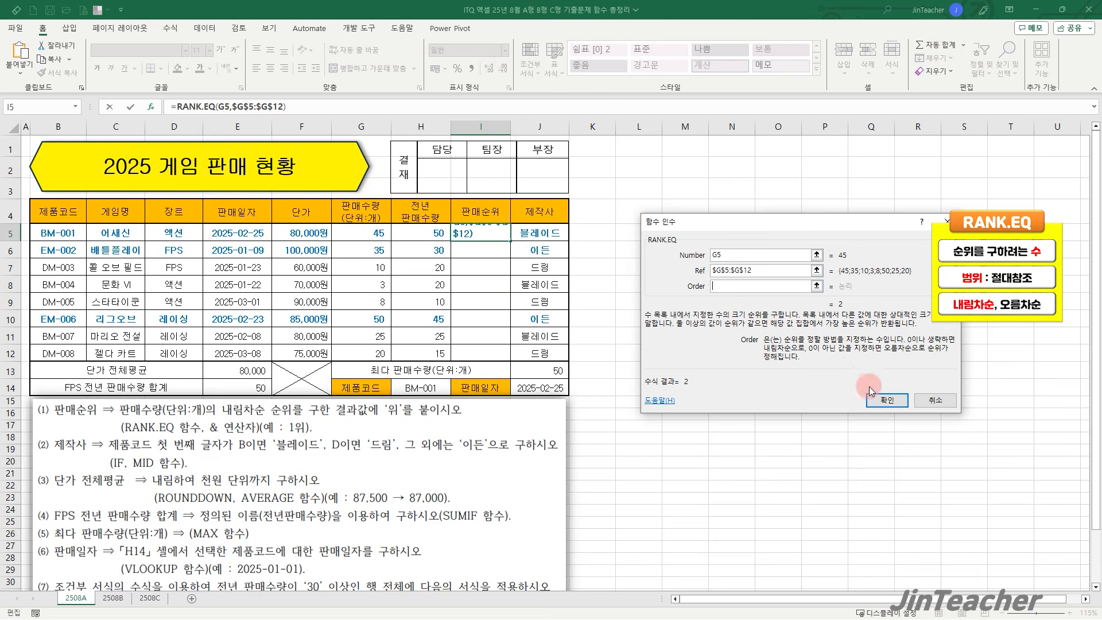
left_click(885, 402)
left_click(319, 107)
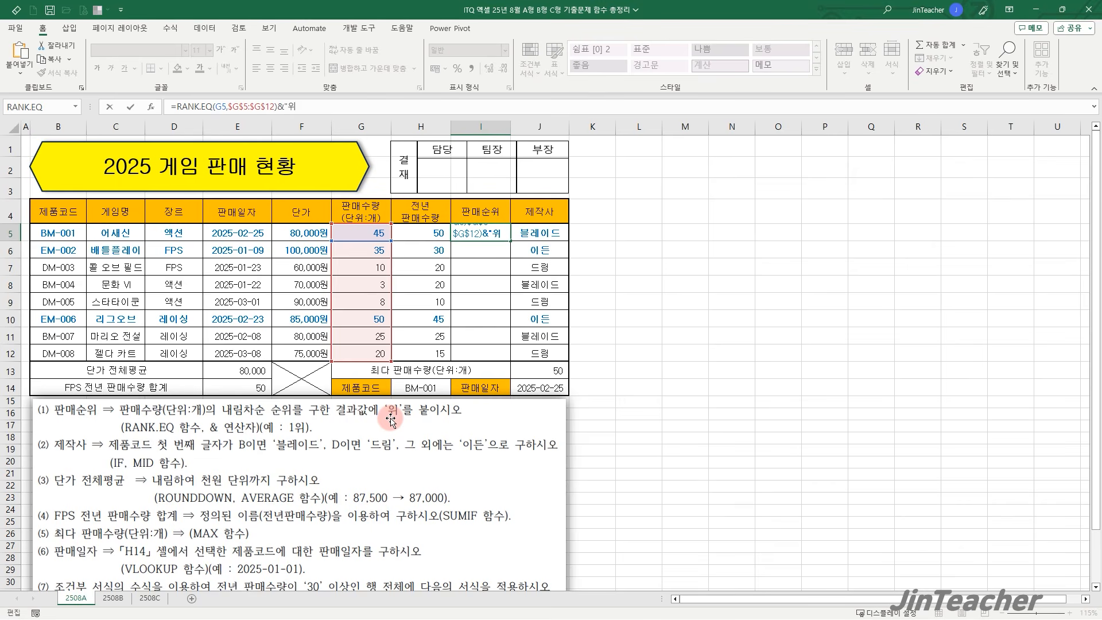
key("Return")
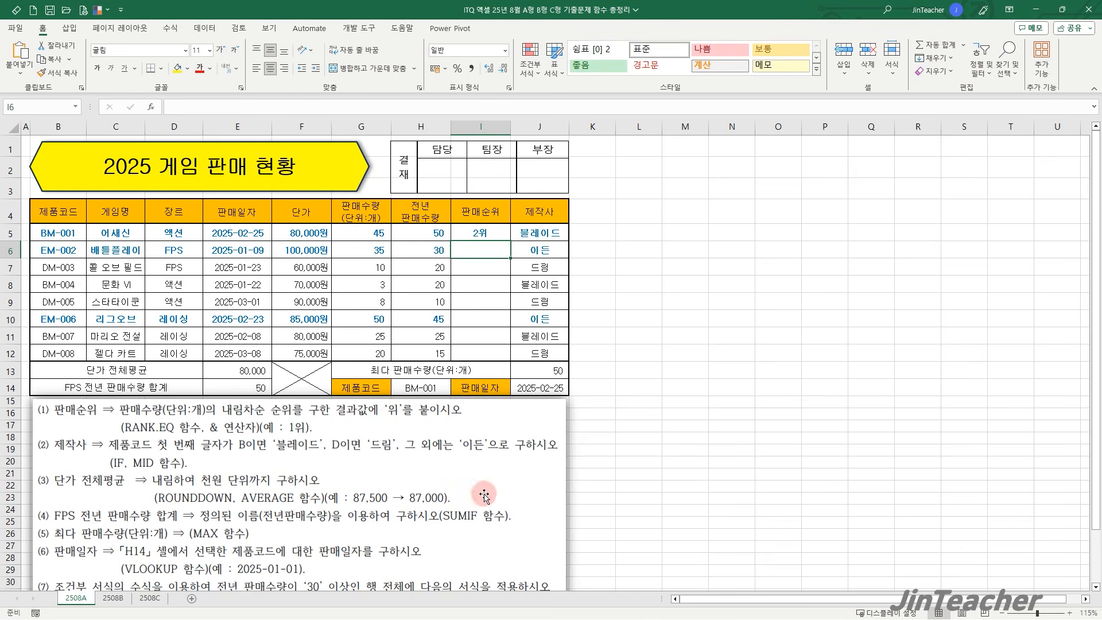
Fill the sales rank formula from I5 down to I12 without formatting, and check the formula in I12.
left_click(494, 235)
mouse_move(510, 241)
left_mouse_down()
mouse_move(499, 373)
mouse_move(500, 363)
left_mouse_up()
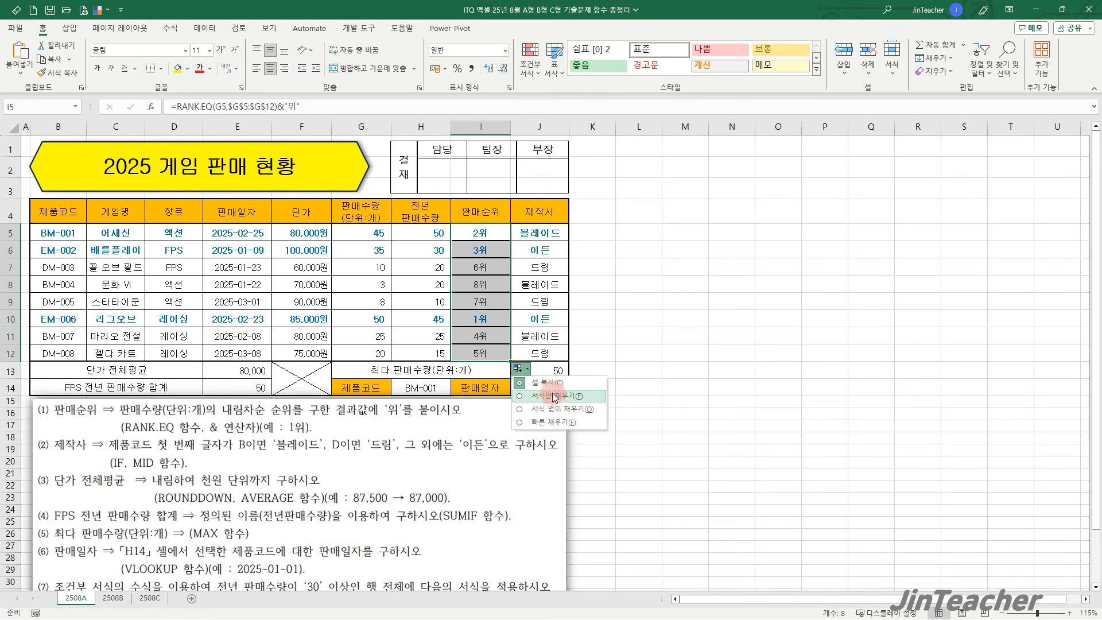
left_click(495, 353)
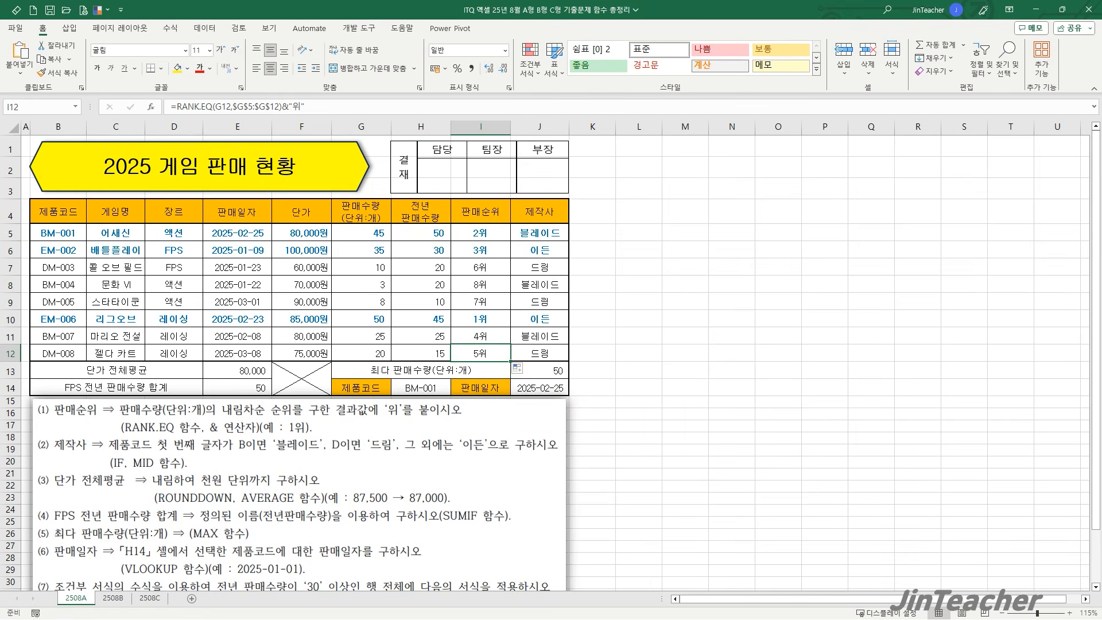
Open sheet 2508B and insert the RANK.EQ function in the first 순위 cell, I5.
left_click(122, 598)
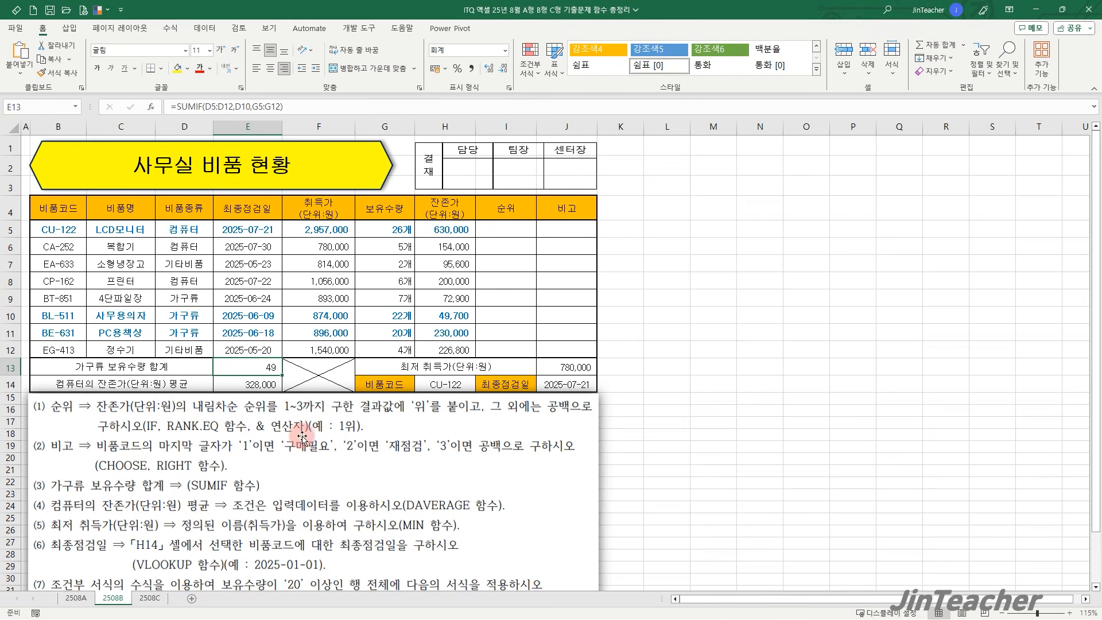
left_click_drag(439, 230, 455, 355)
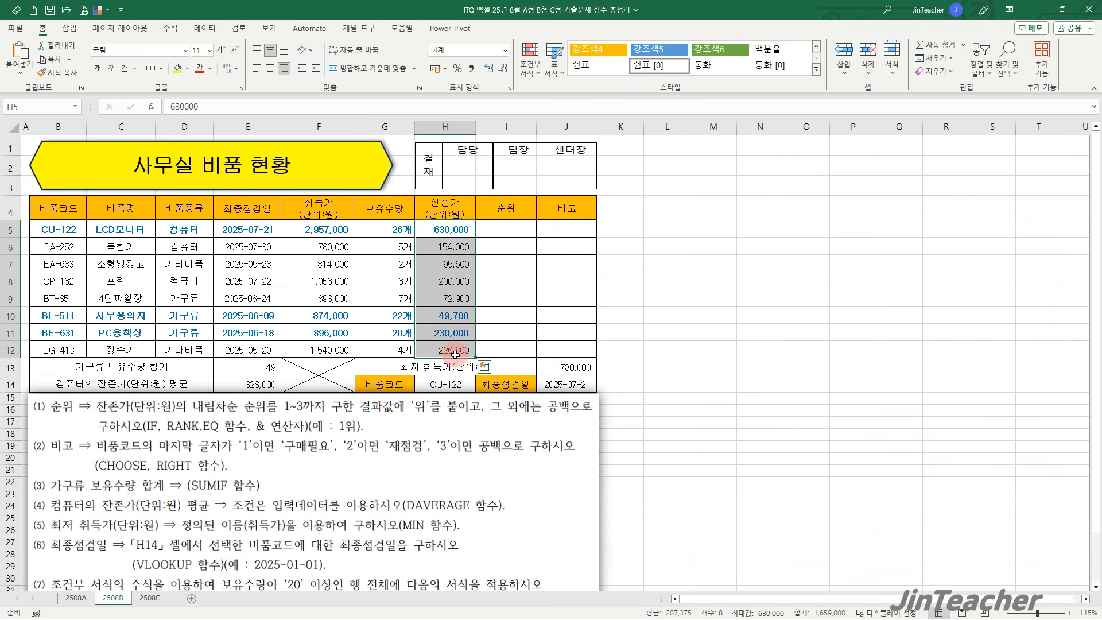
left_click(489, 235)
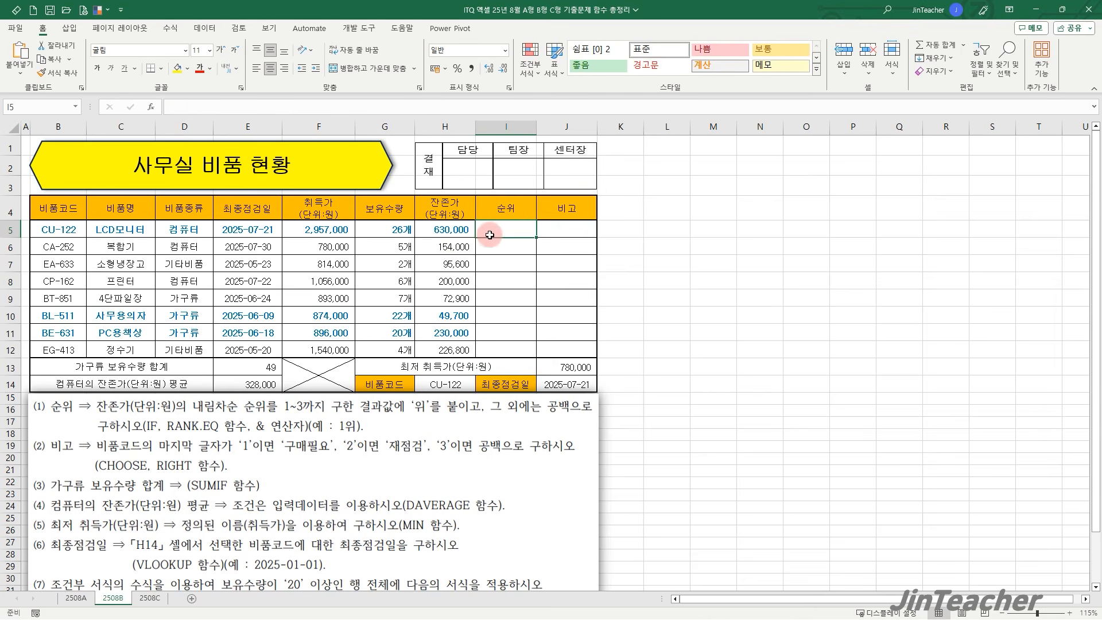
left_click(151, 106)
left_click(725, 317)
key("r")
scroll(722, 314, "down", 2)
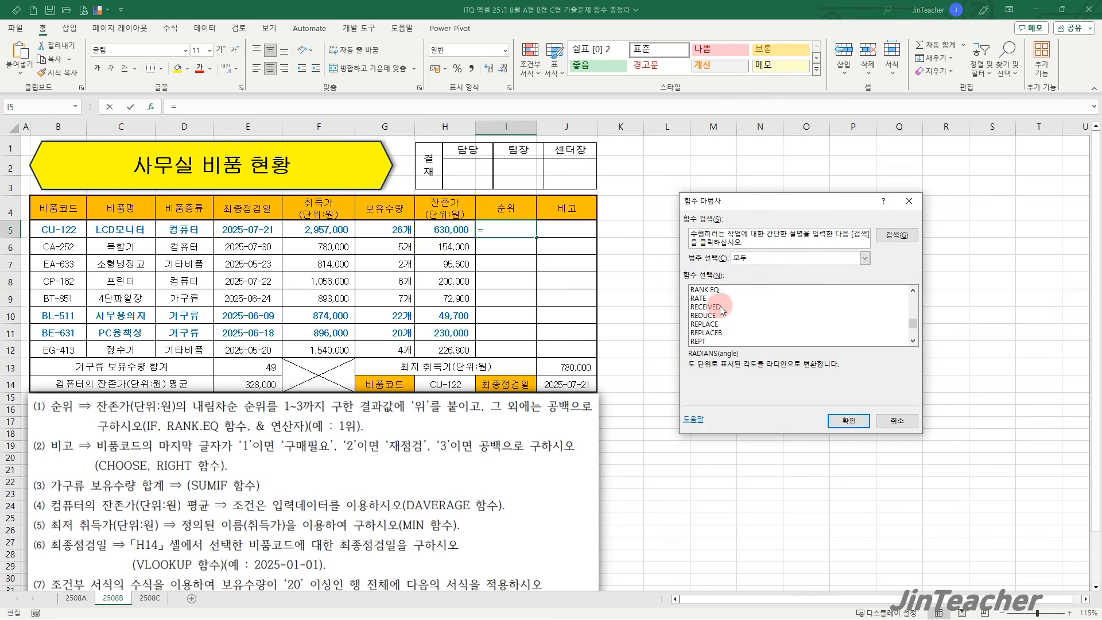
left_click(735, 290)
left_click(848, 421)
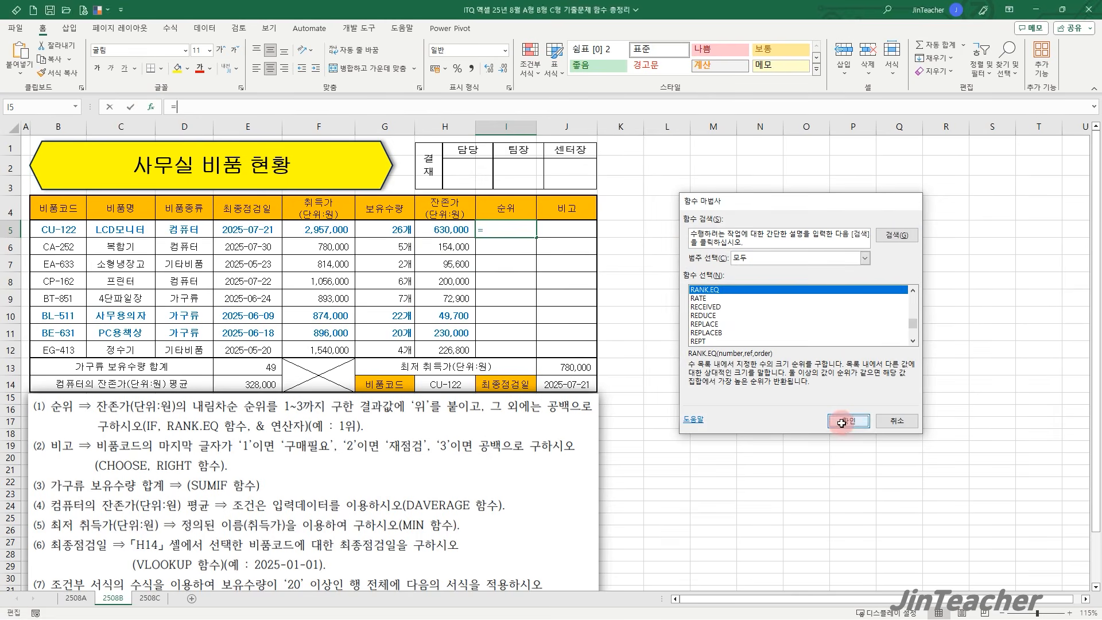
Rank H5 within the absolute range $H$5:$H$12 in descending order.
left_click(446, 232)
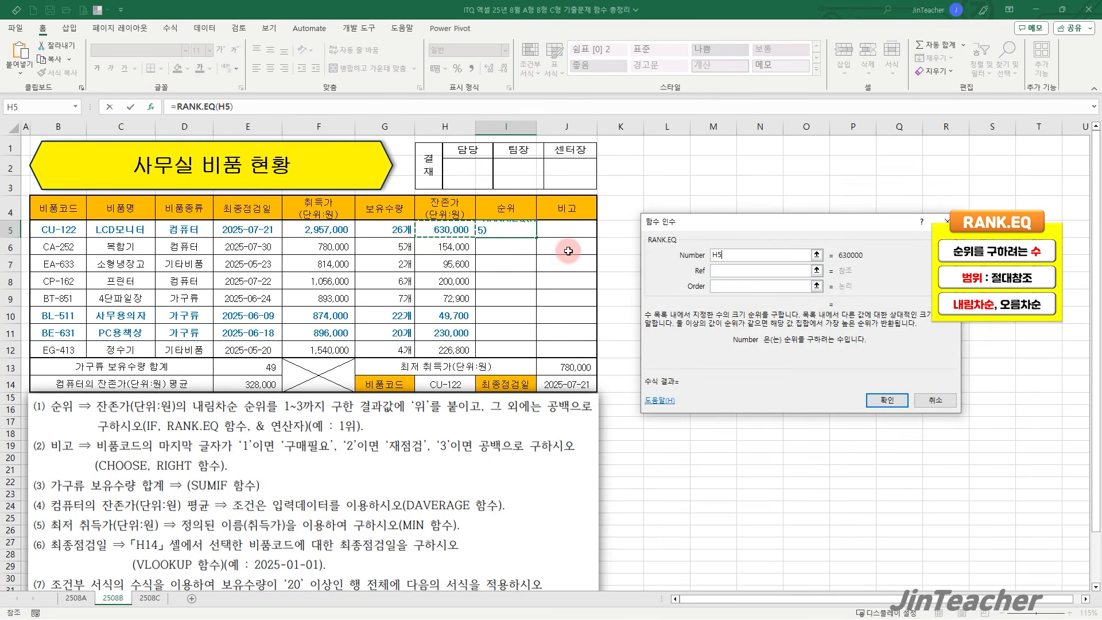
left_click(738, 271)
left_click_drag(446, 229, 446, 350)
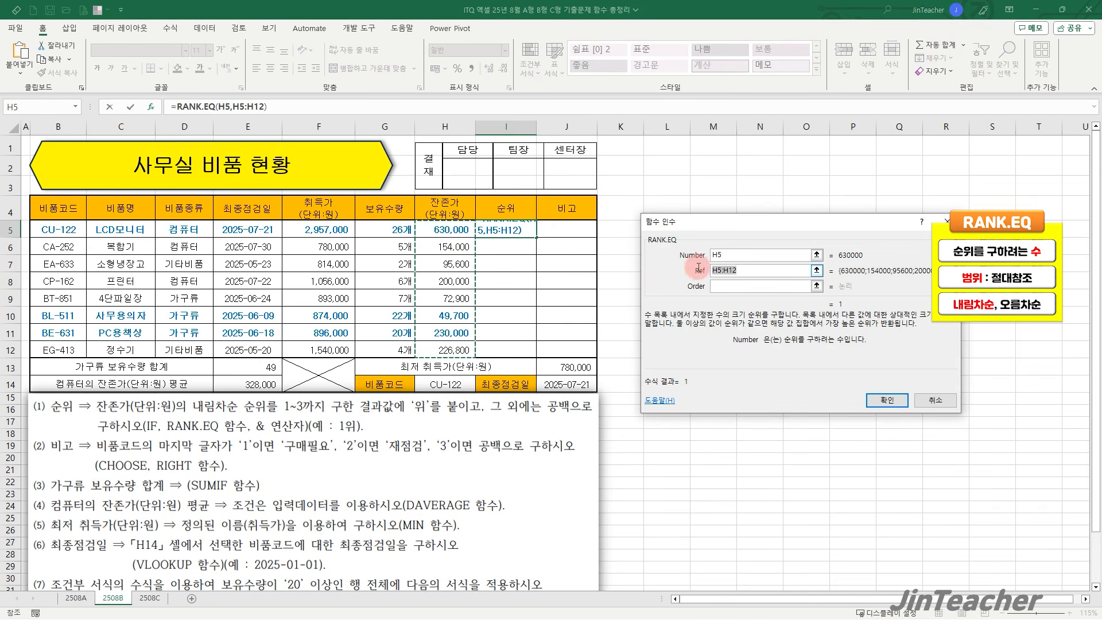
key("F4")
left_click(752, 285)
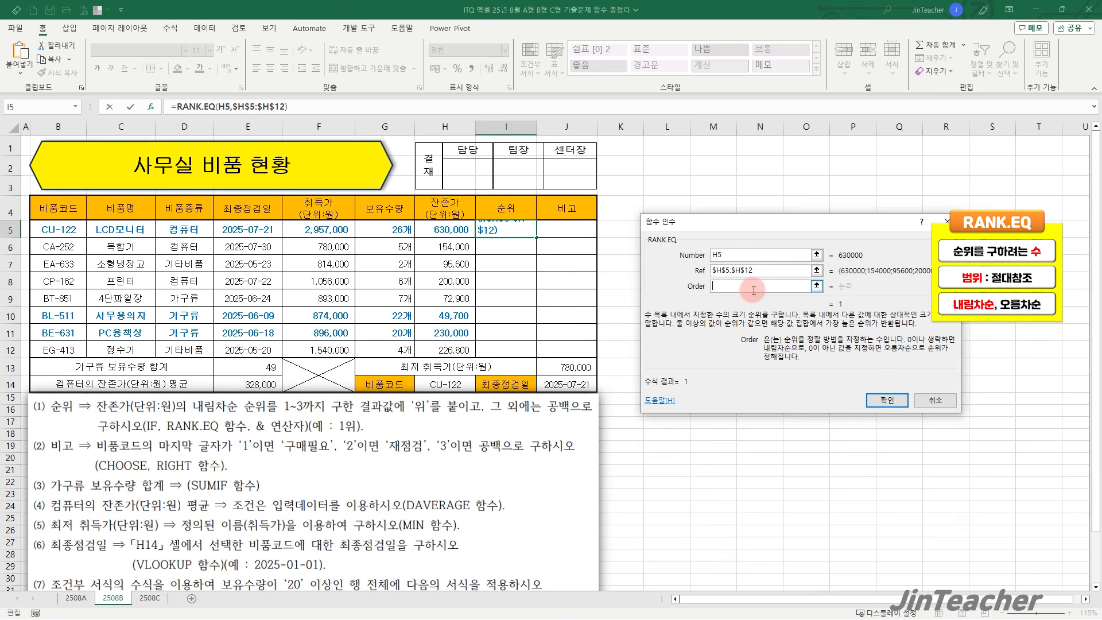
left_click(887, 399)
Cut the RANK.EQ expression out of the I5 formula and insert the IF function in its place.
left_click_drag(179, 106, 278, 106)
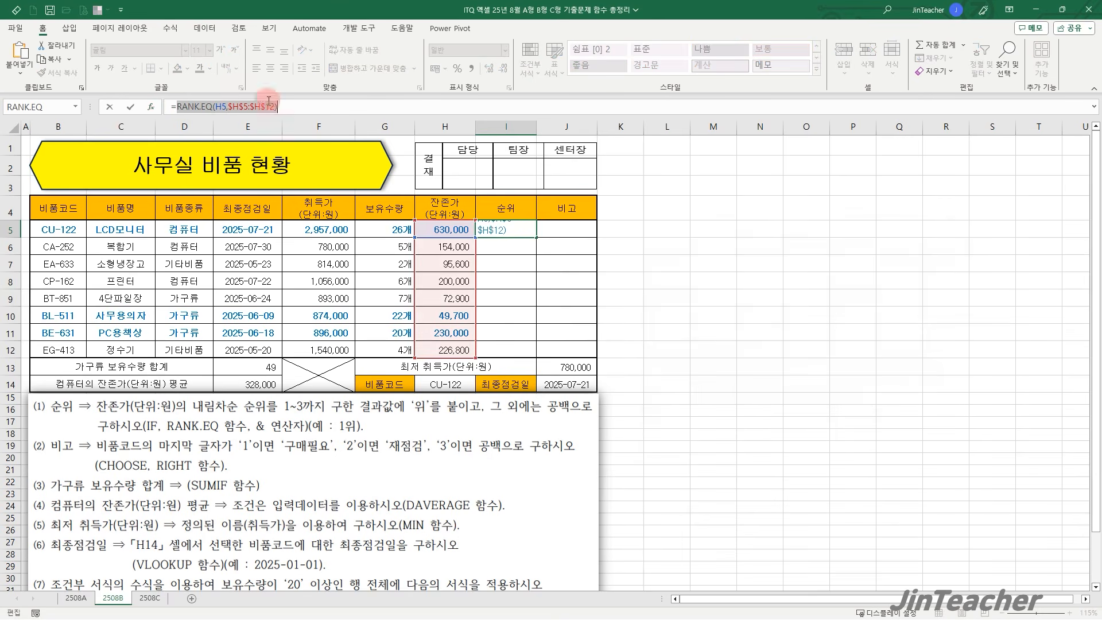
key("Delete")
left_click(153, 105)
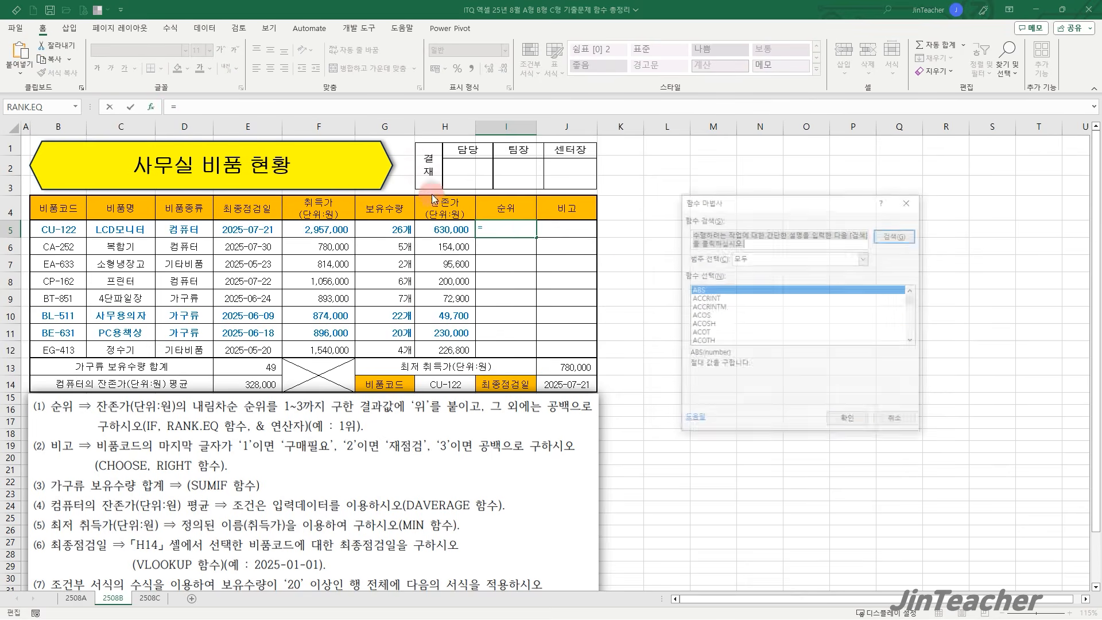
left_click(721, 324)
key("i")
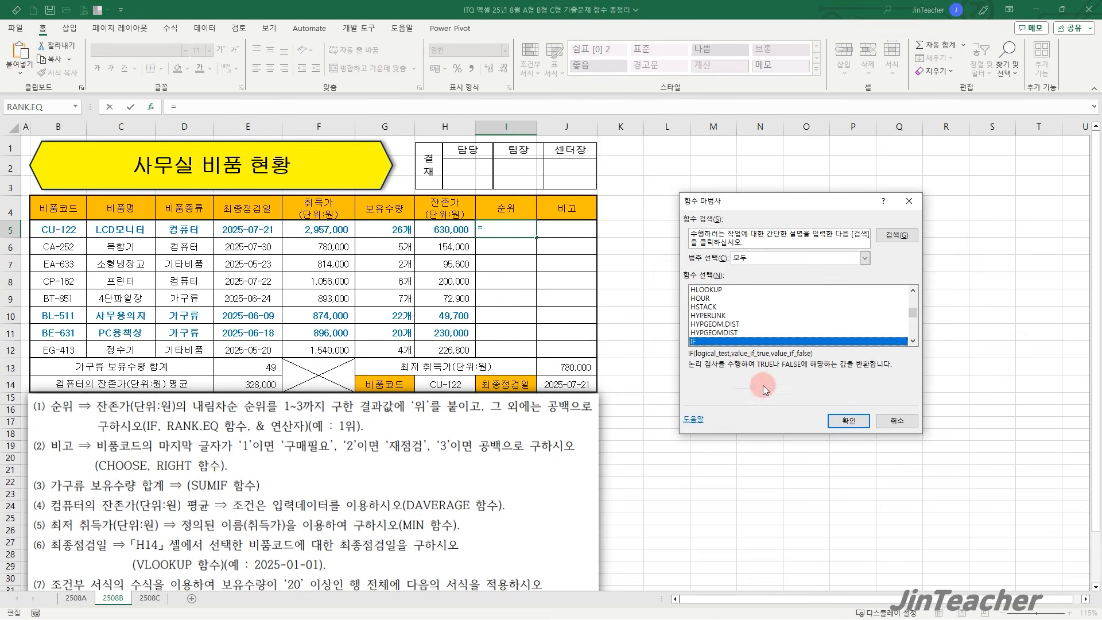
left_click(848, 421)
Set the IF test to RANK.EQ(H5,$H$5:$H$12)<=3, returning RANK.EQ(H5,$H$5:$H$12)&"위" when true and "" when false.
right_click(735, 256)
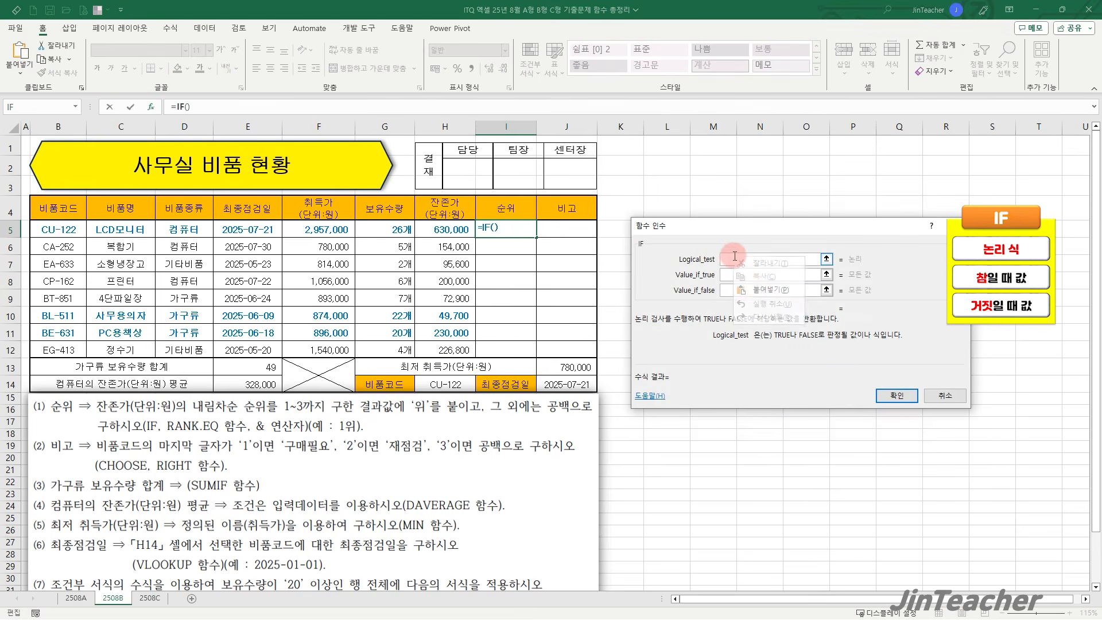
left_click(761, 290)
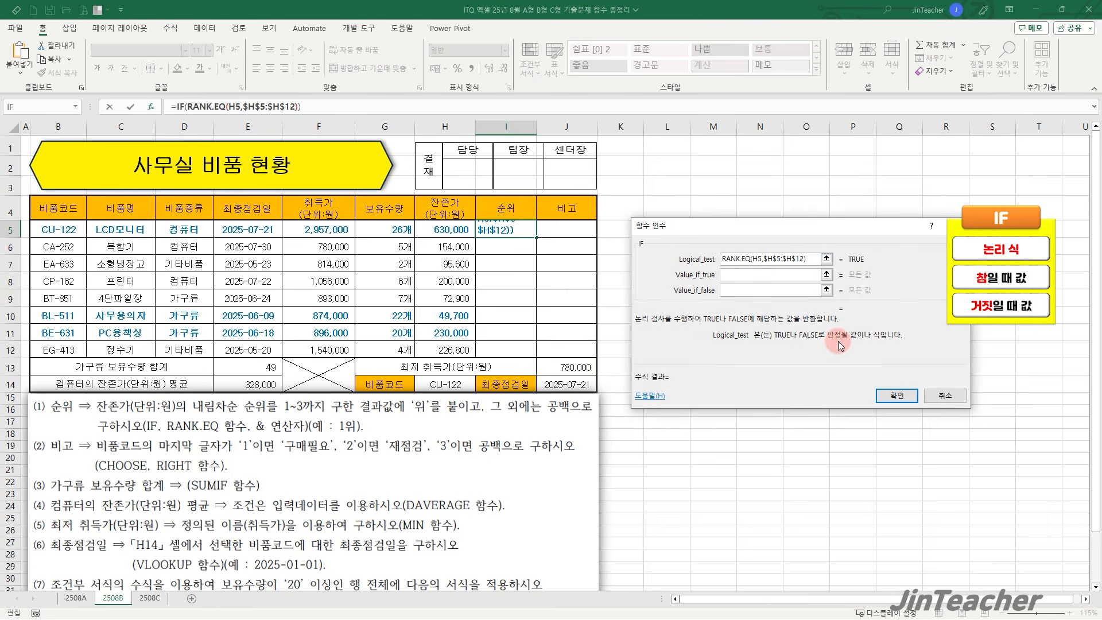
type("<=3")
left_click(777, 274)
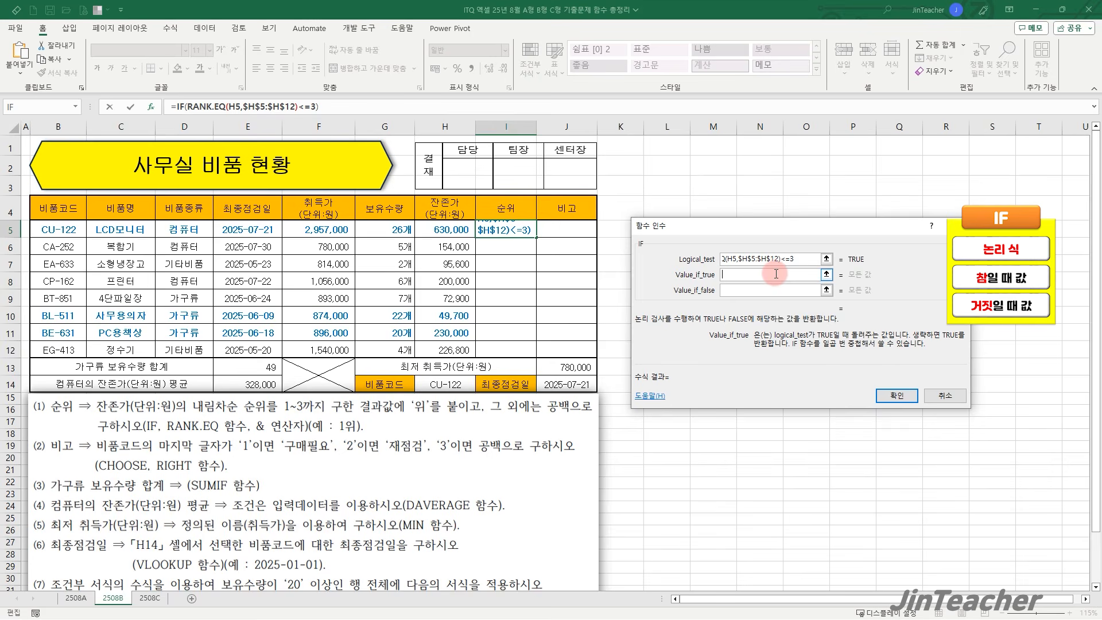
right_click(776, 274)
left_click(808, 315)
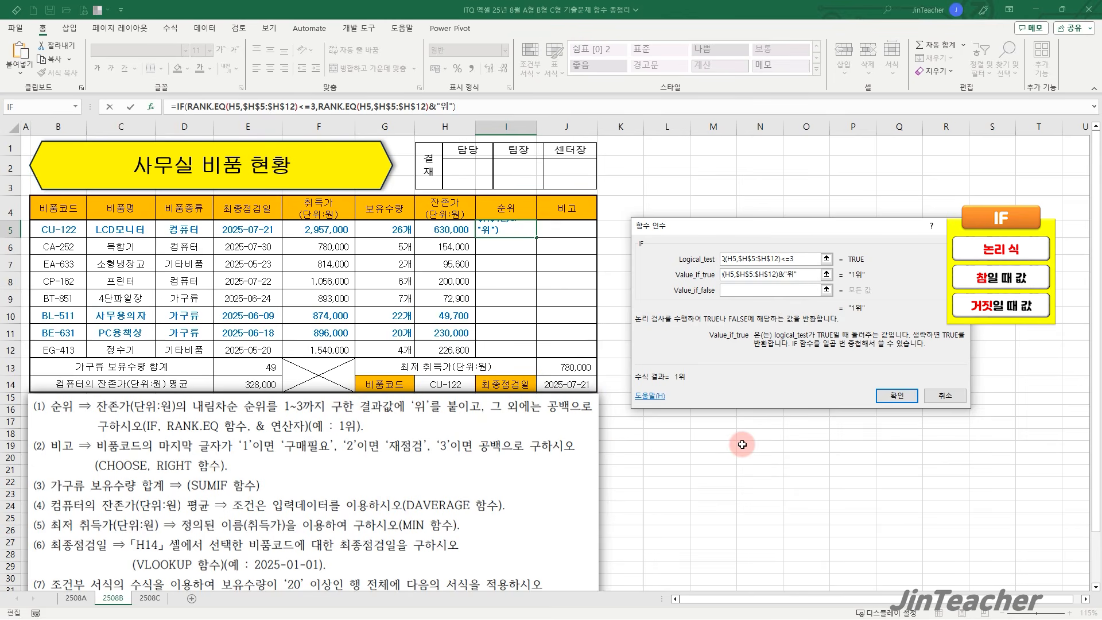
left_click(751, 291)
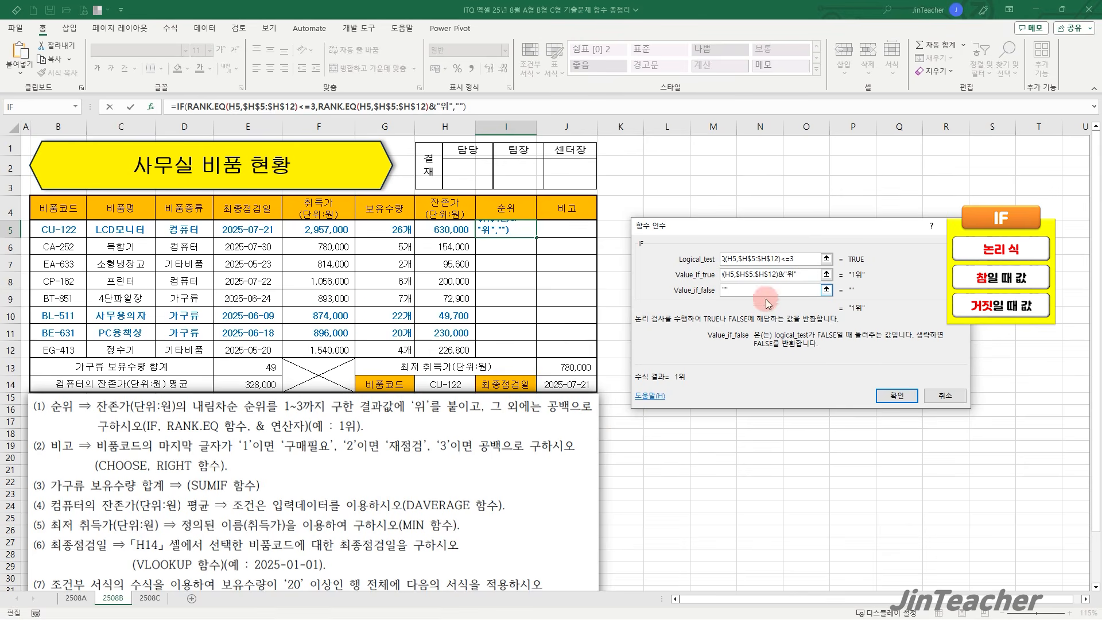
left_click(897, 395)
Fill the 순위 formula from I5 down to I12 without formatting, and check the formula in I12.
left_click_drag(537, 236, 528, 361)
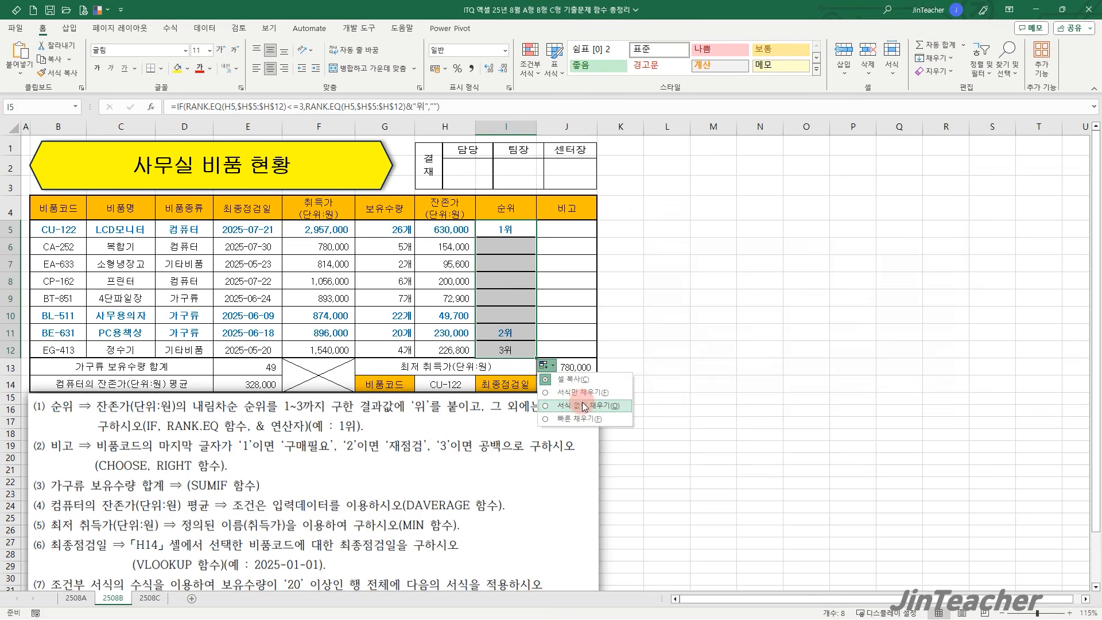
left_click(521, 350)
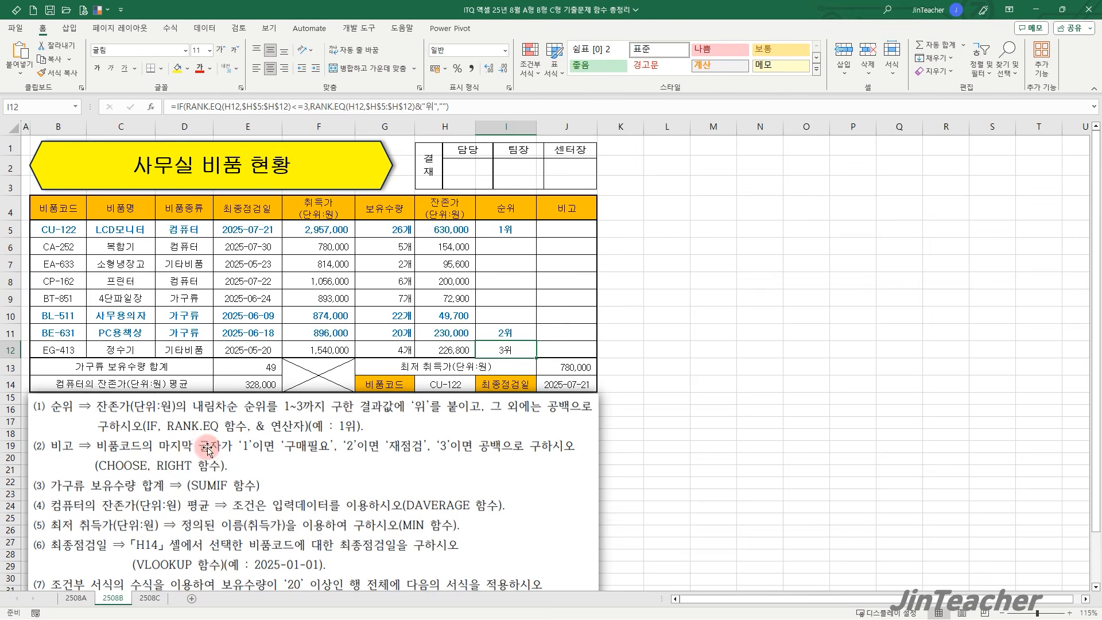
Insert the RIGHT function in the first 비고 cell, J5.
left_click(579, 229)
left_click(151, 107)
left_click(735, 332)
key("r")
scroll(735, 331, "down", 2)
scroll(718, 343, "down", 1)
left_click(704, 324)
left_click(849, 421)
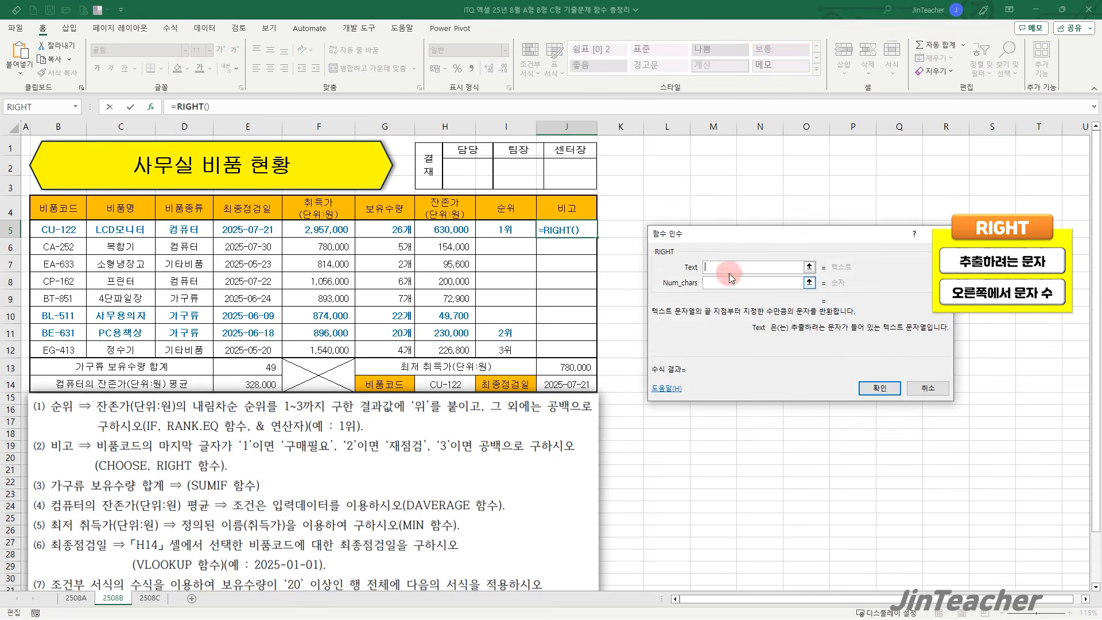
Extract 1 character from the end of the item code in B5 with the RIGHT function.
left_click(62, 227)
left_click(732, 282)
type("1")
left_click(871, 382)
Cut the RIGHT expression out of the J5 formula and insert the CHOOSE function in its place.
left_click_drag(174, 106, 324, 105)
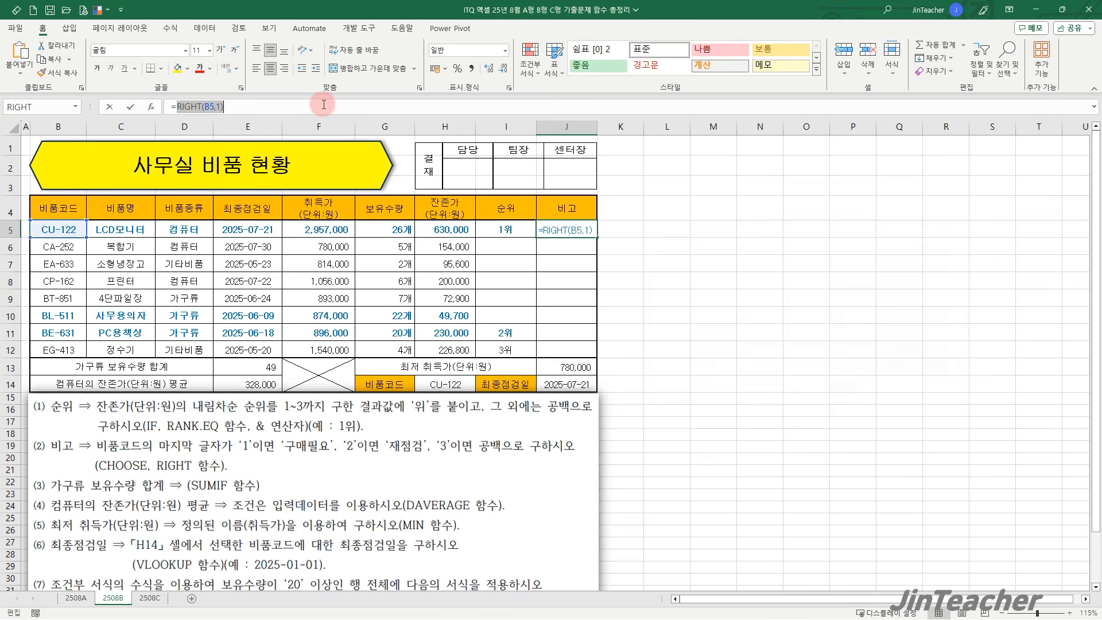
left_click(56, 44)
left_click(151, 107)
left_click(728, 335)
key("c")
scroll(728, 335, "down", 5)
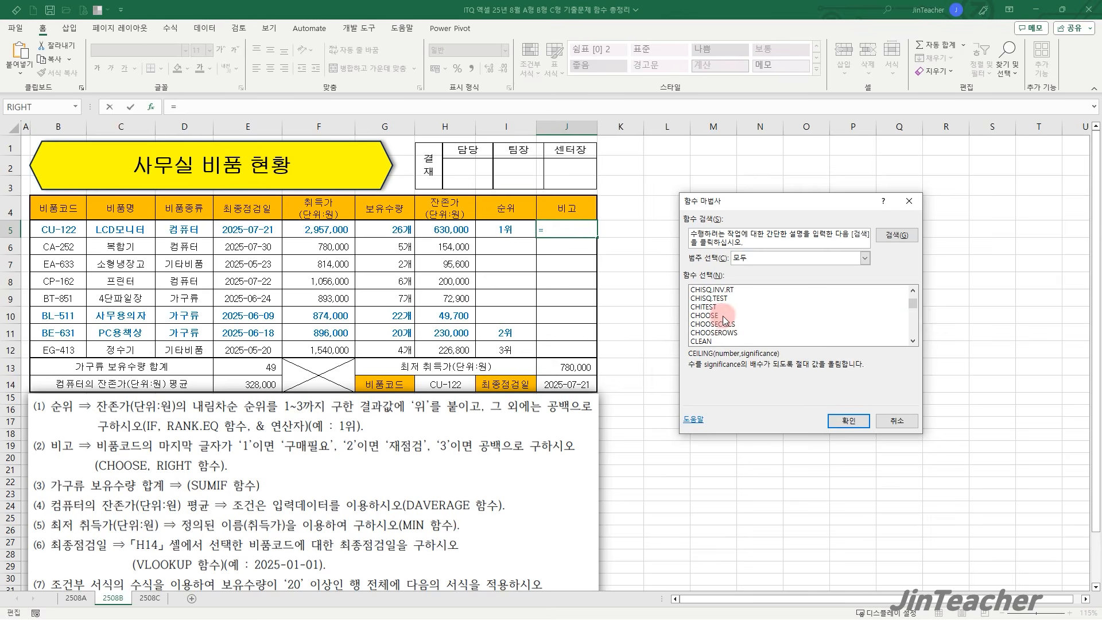
left_click(718, 315)
left_click(849, 421)
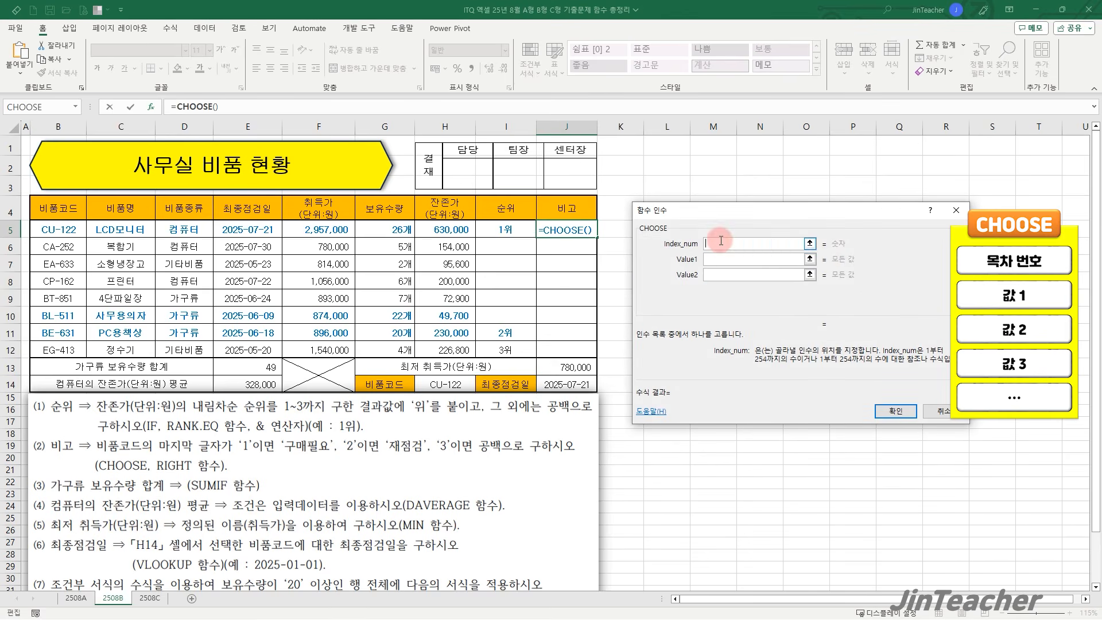
Set the CHOOSE index to RIGHT(B5,1) and its three values to "구매필요", "재점검" and "".
key("ctrl+v")
left_click(723, 275)
left_click(721, 290)
left_click(724, 259)
type("구매필요")
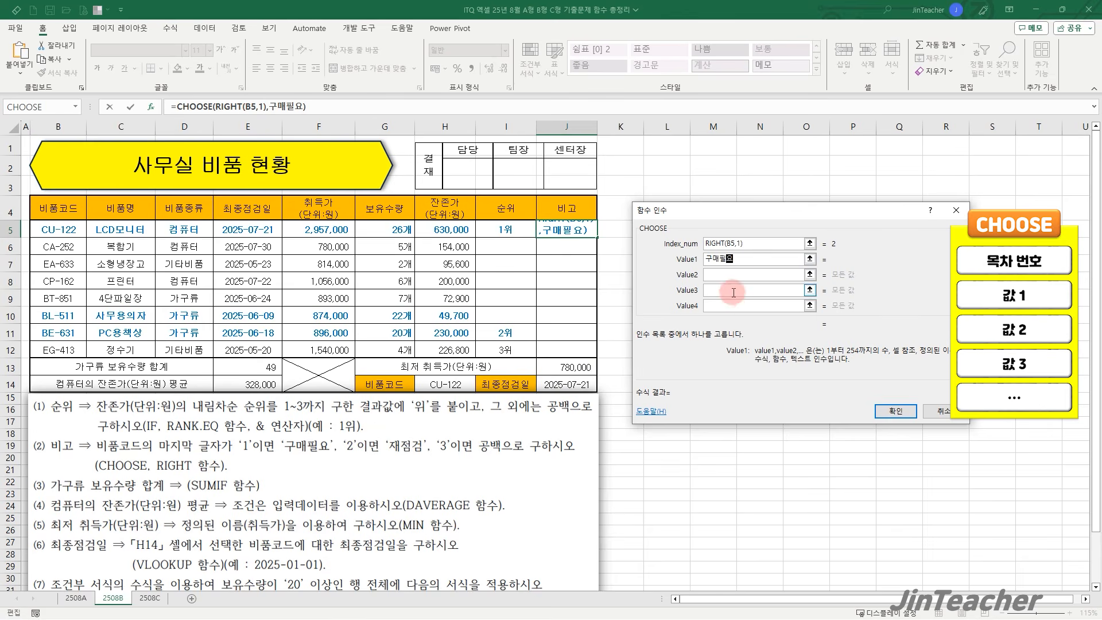
left_click(745, 274)
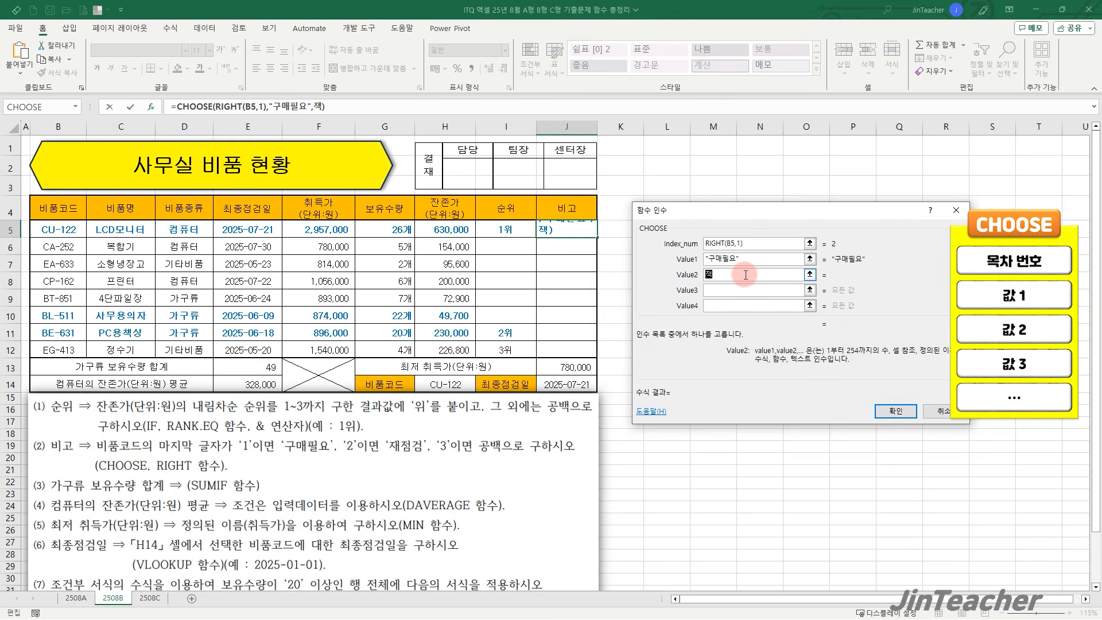
type("재점검")
left_click(735, 291)
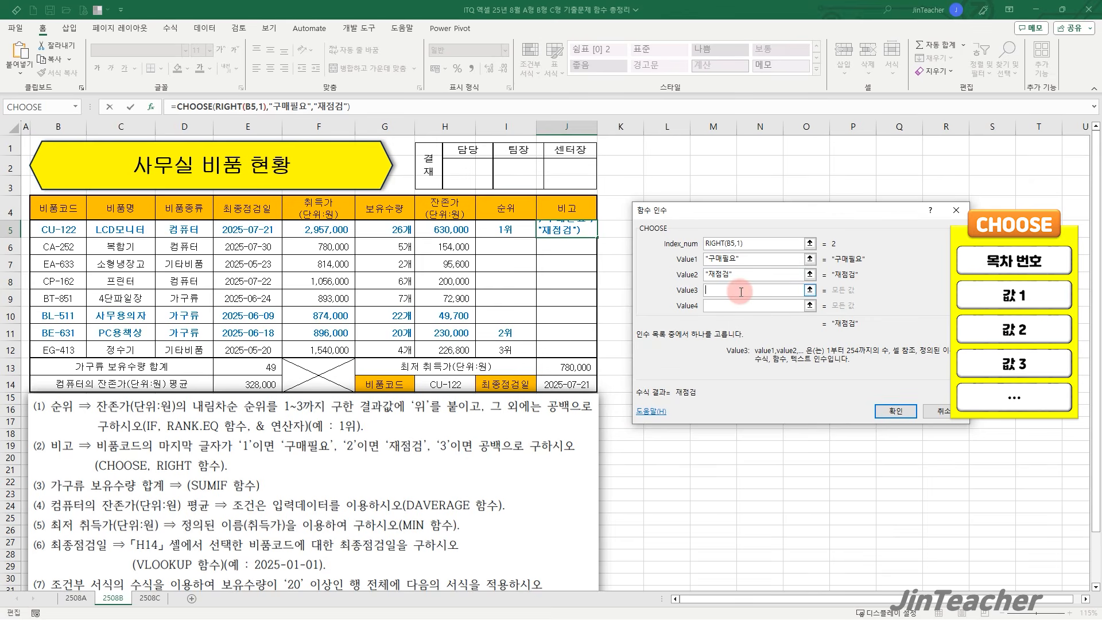
type("\"\"")
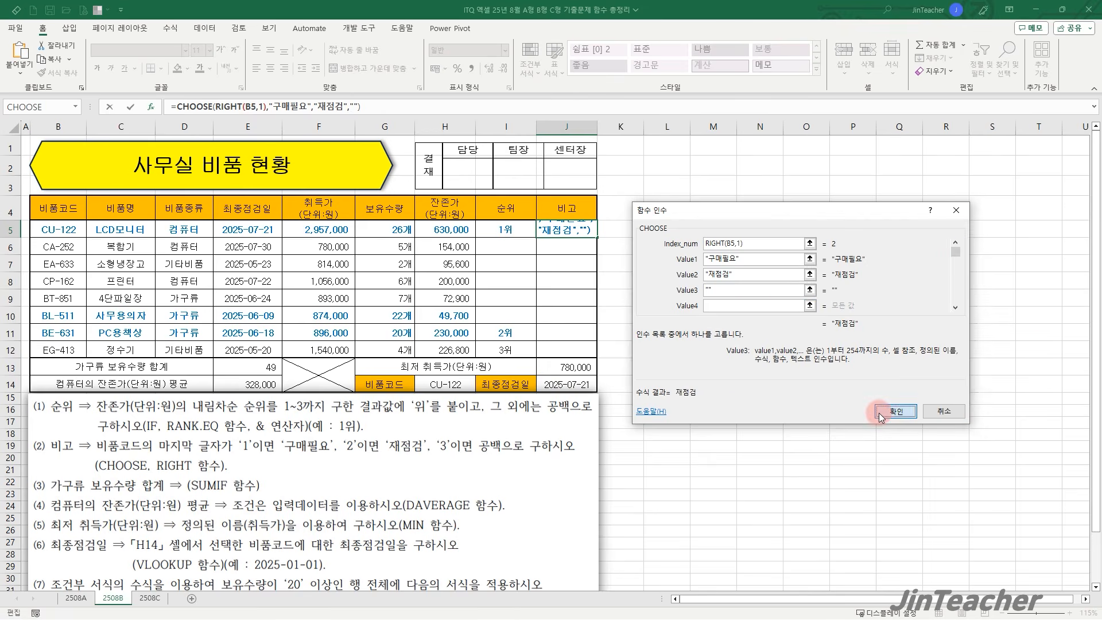
left_click(899, 411)
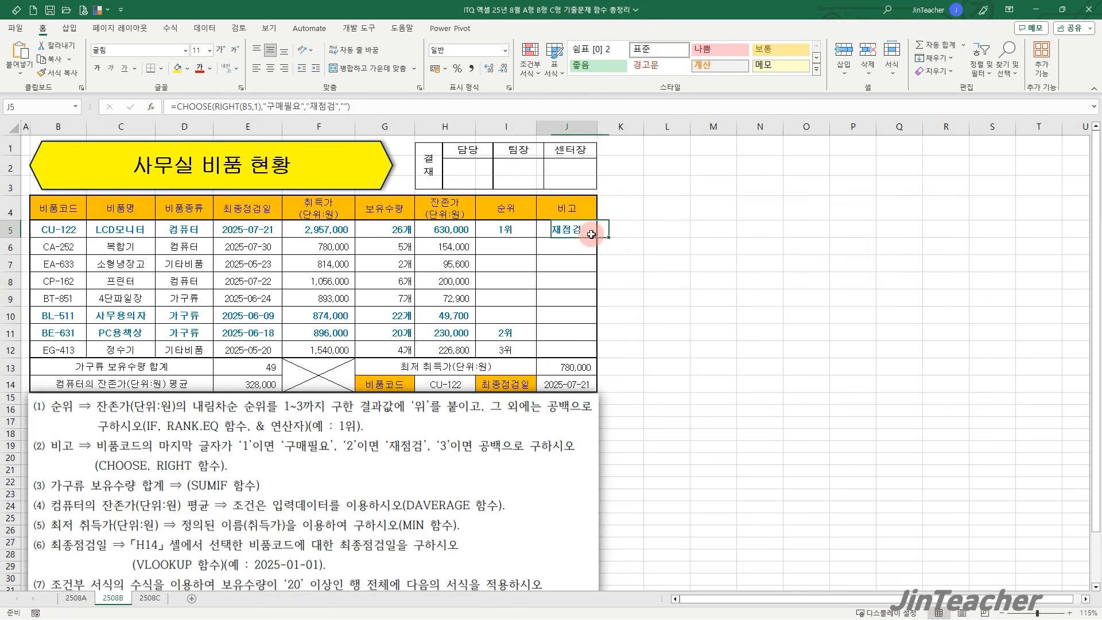
Fill the 비고 formula from J5 down to J12 without formatting.
left_click_drag(597, 240, 597, 356)
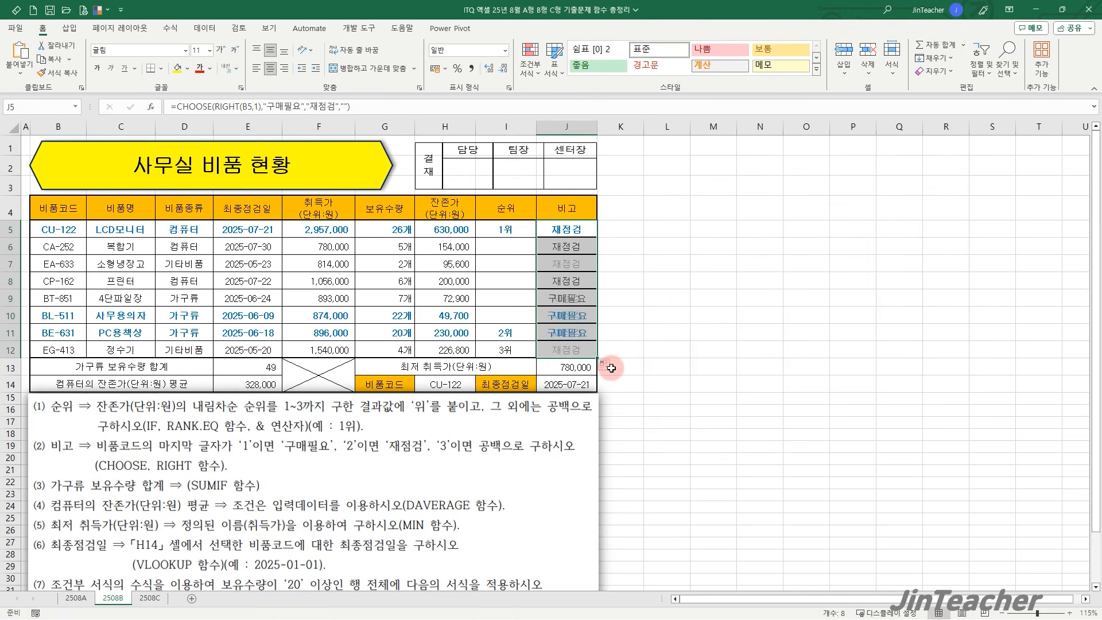
left_click(610, 365)
left_click(604, 365)
left_click(633, 404)
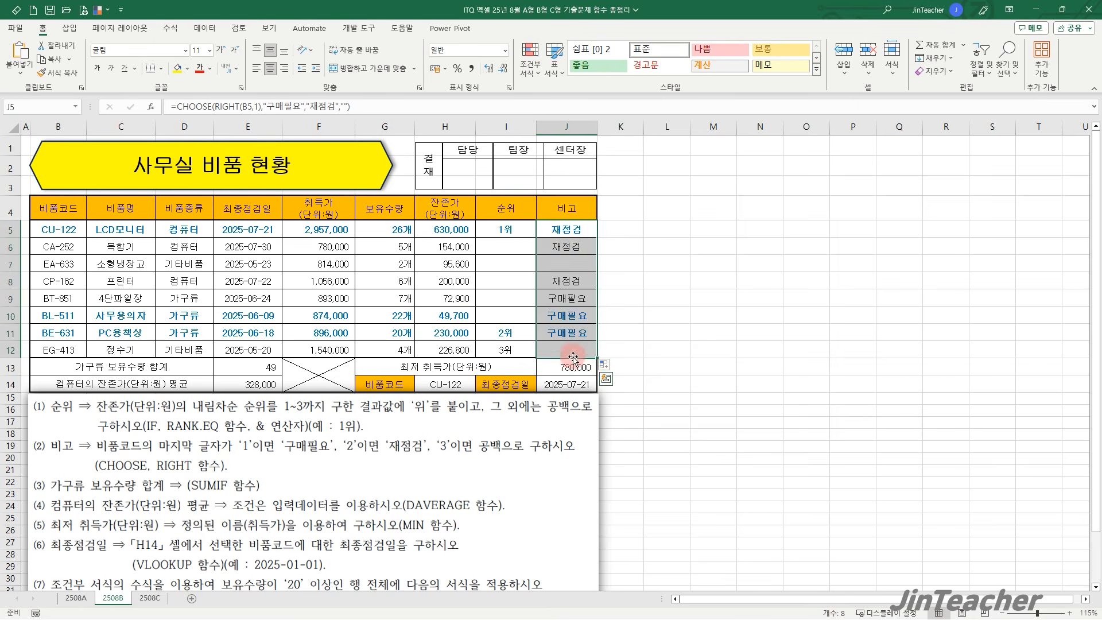